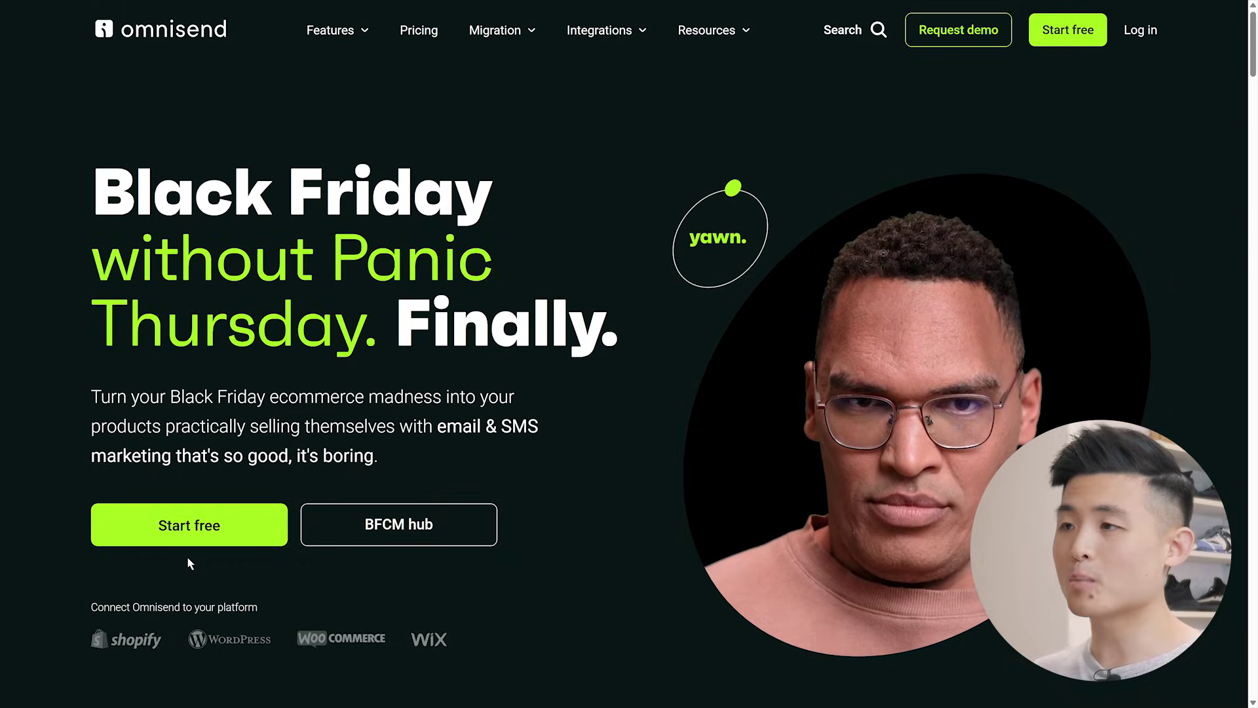
Start a free Omnisend account and choose WooCommerce as the store platform to connect
{"action": "left_click", "coordinate": [191, 523]}
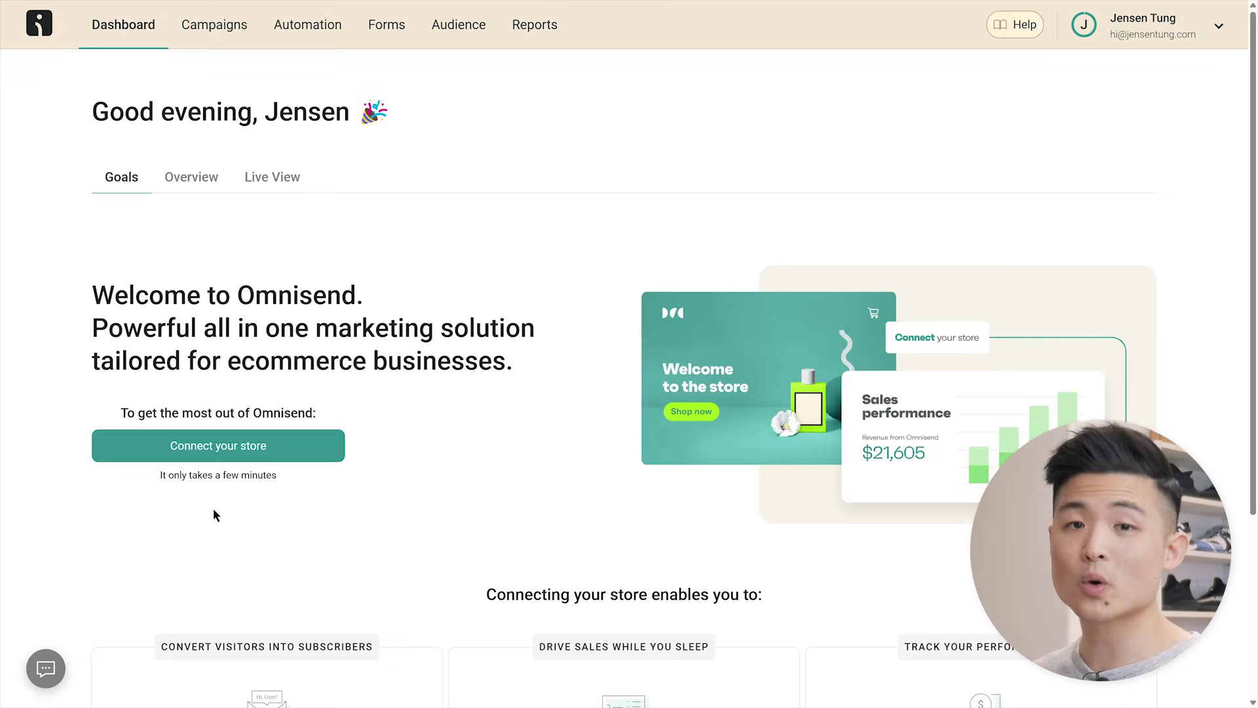
{"action": "left_click", "coordinate": [219, 449]}
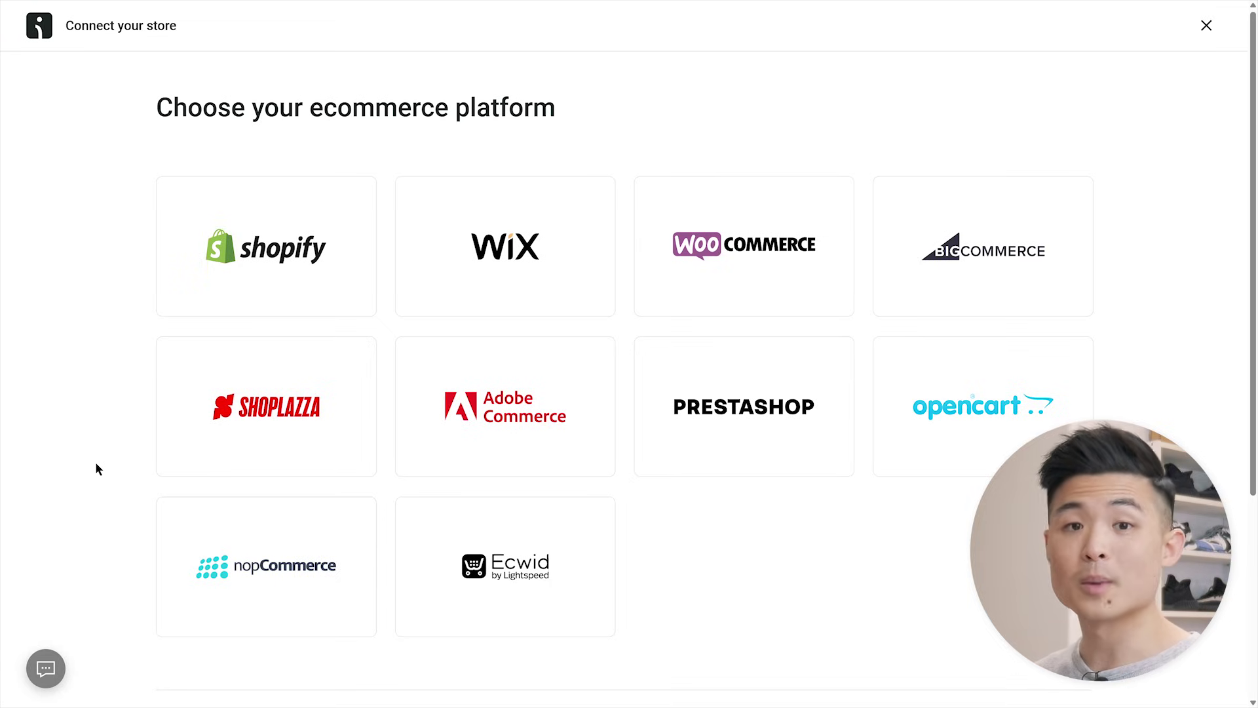
{"action": "left_click", "coordinate": [736, 278]}
{"action": "scroll", "coordinate": [736, 276], "scroll_direction": "down", "scroll_amount": 3}
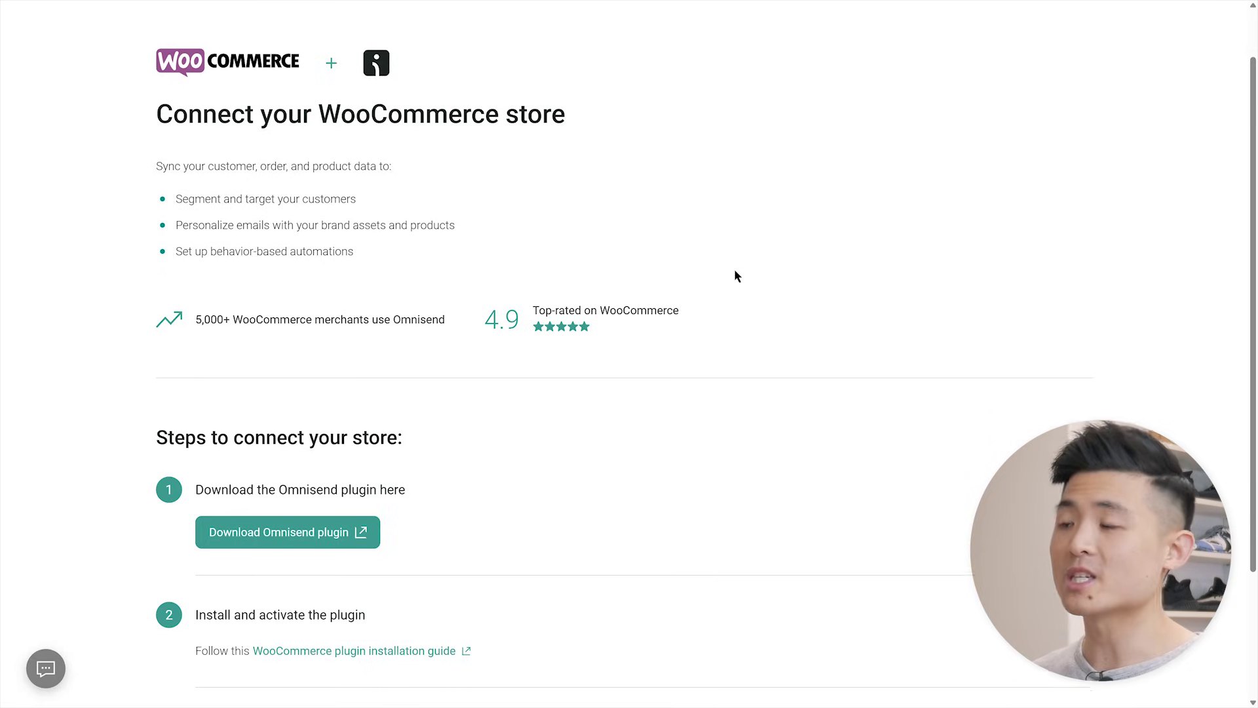
{"action": "scroll", "coordinate": [736, 275], "scroll_direction": "down", "scroll_amount": 3}
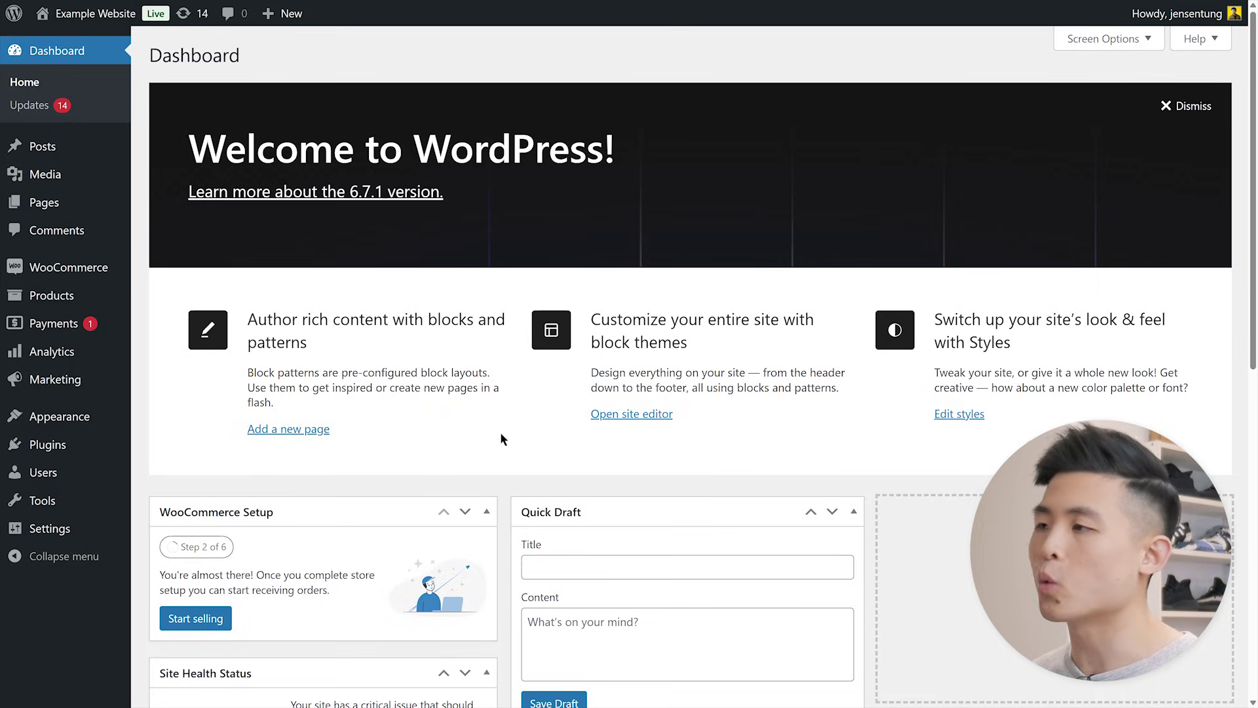
Search for 'omnisend' in Add New Plugin, install and activate it, then open its welcome page
{"action": "mouse_move", "coordinate": [116, 447]}
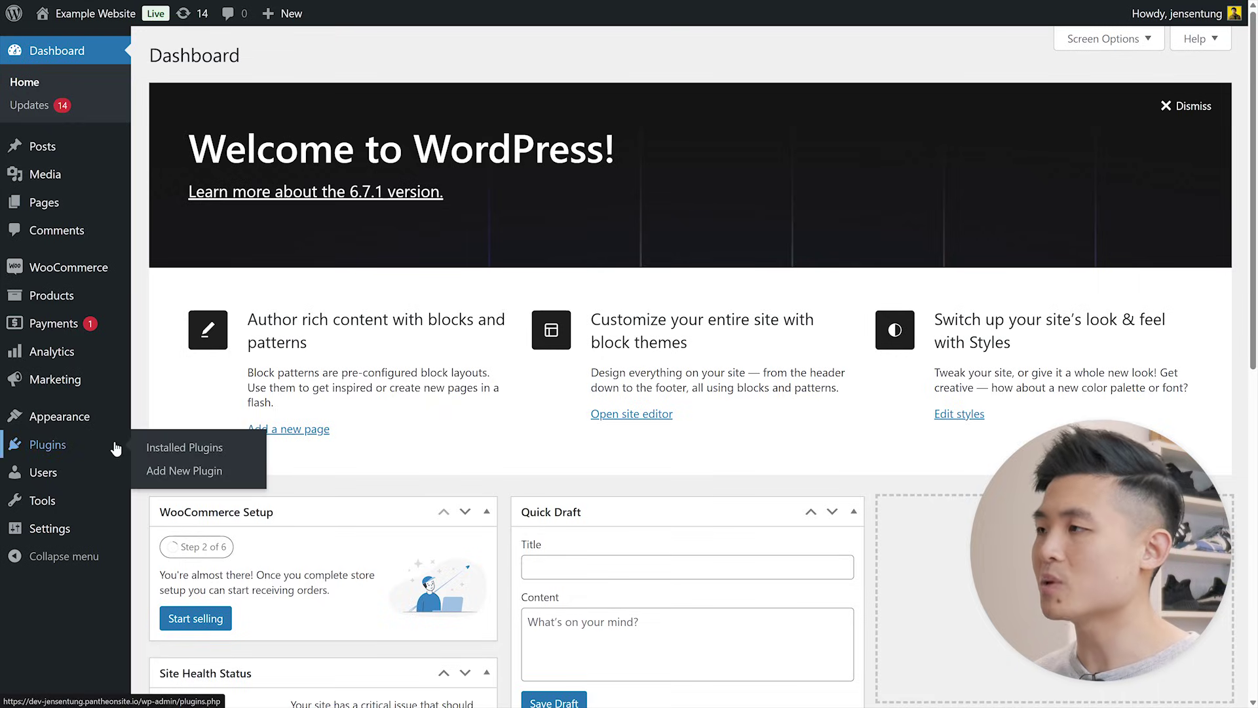
{"action": "left_click", "coordinate": [186, 471]}
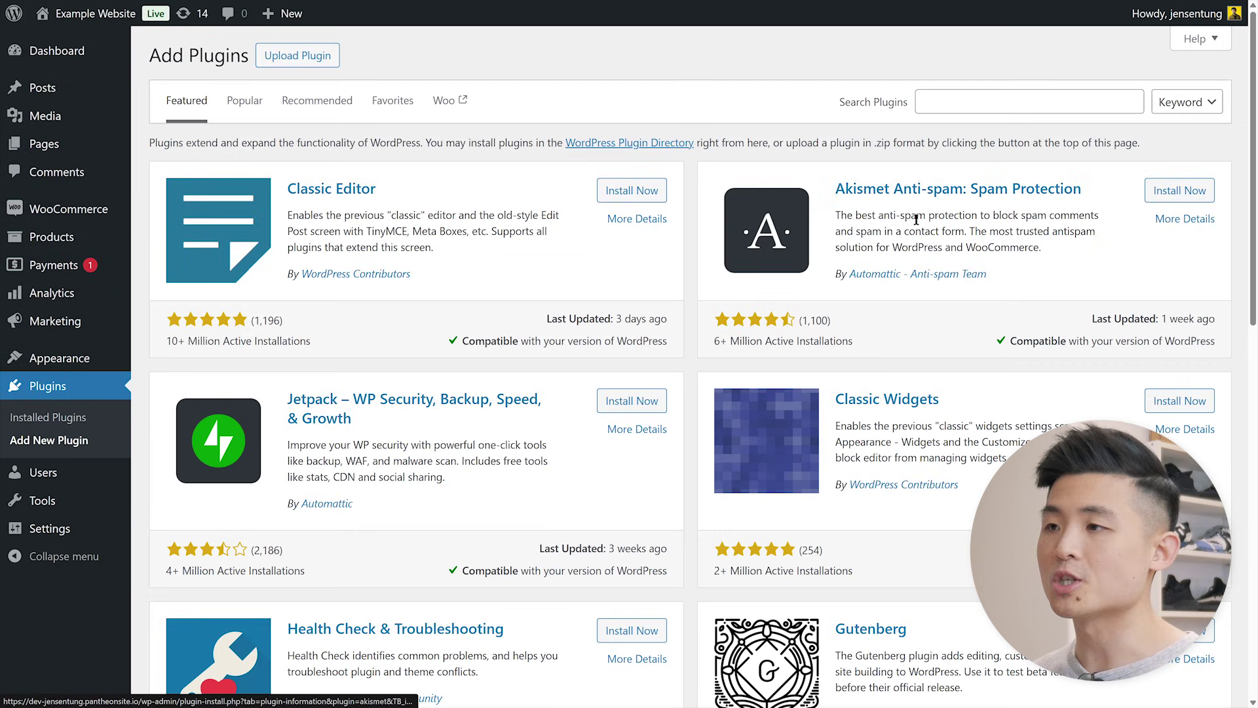
{"action": "left_click", "coordinate": [1070, 105]}
{"action": "type", "text": "omnisend"}
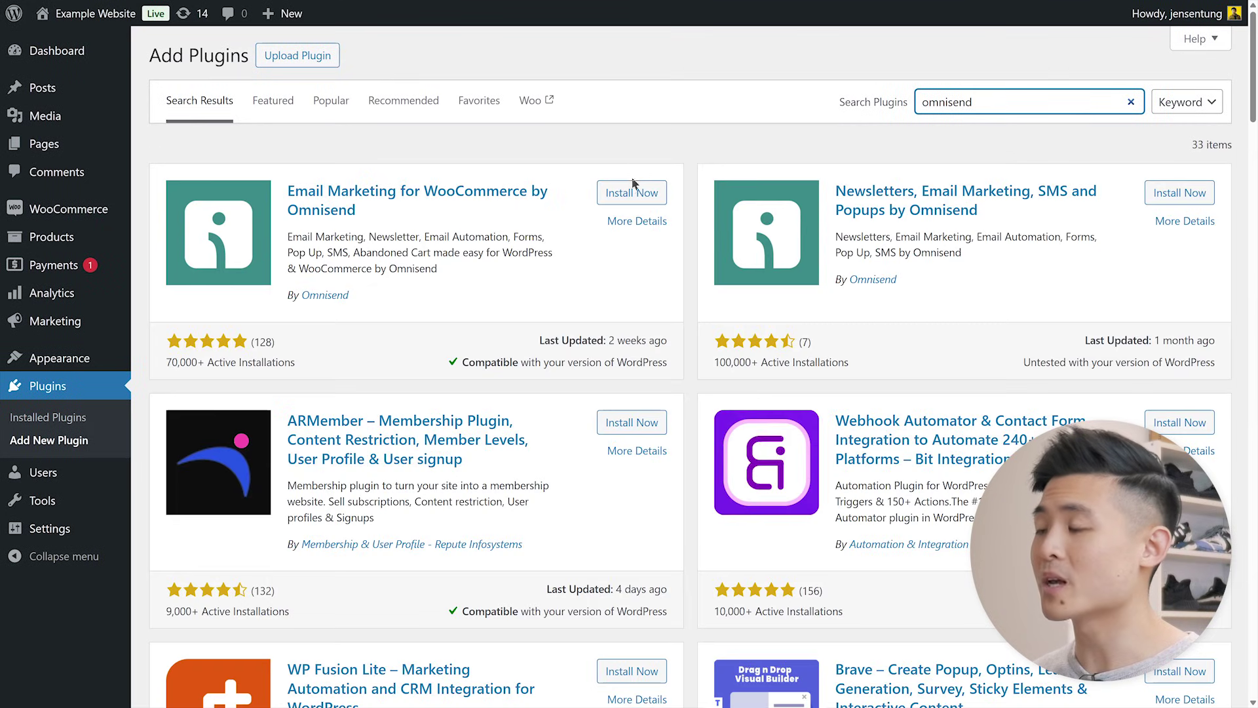
{"action": "left_click", "coordinate": [630, 196]}
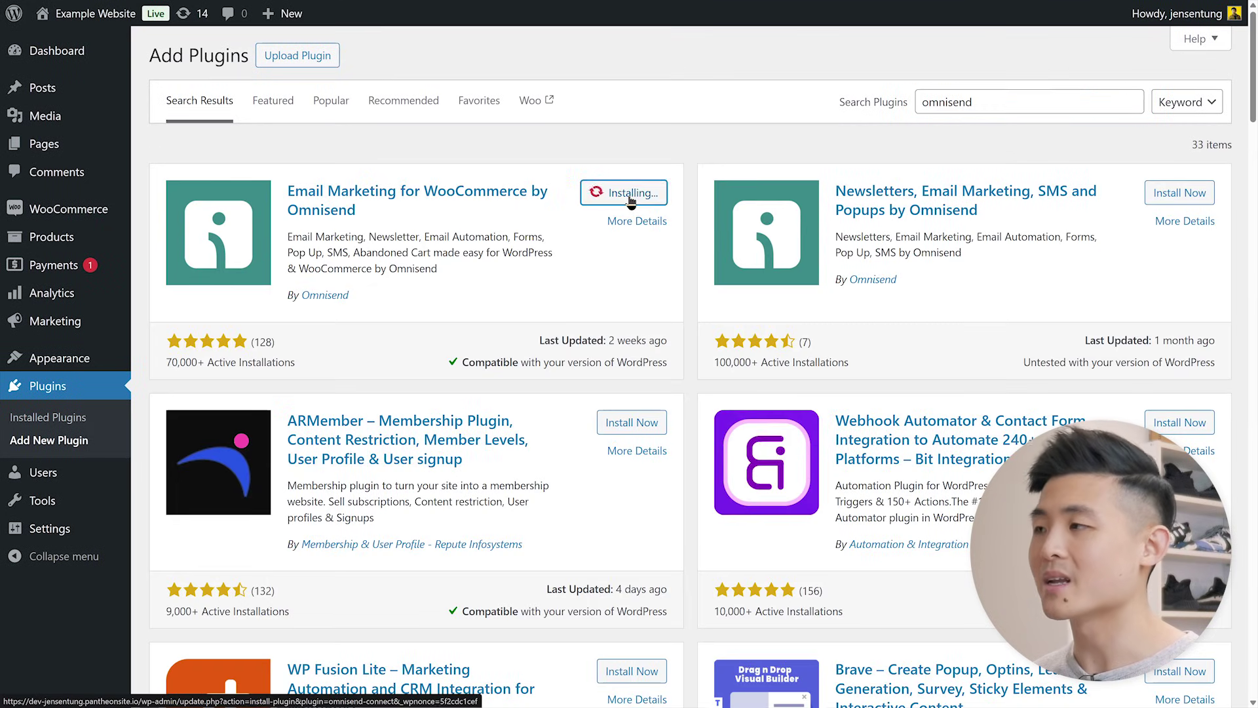
{"action": "left_click", "coordinate": [632, 194]}
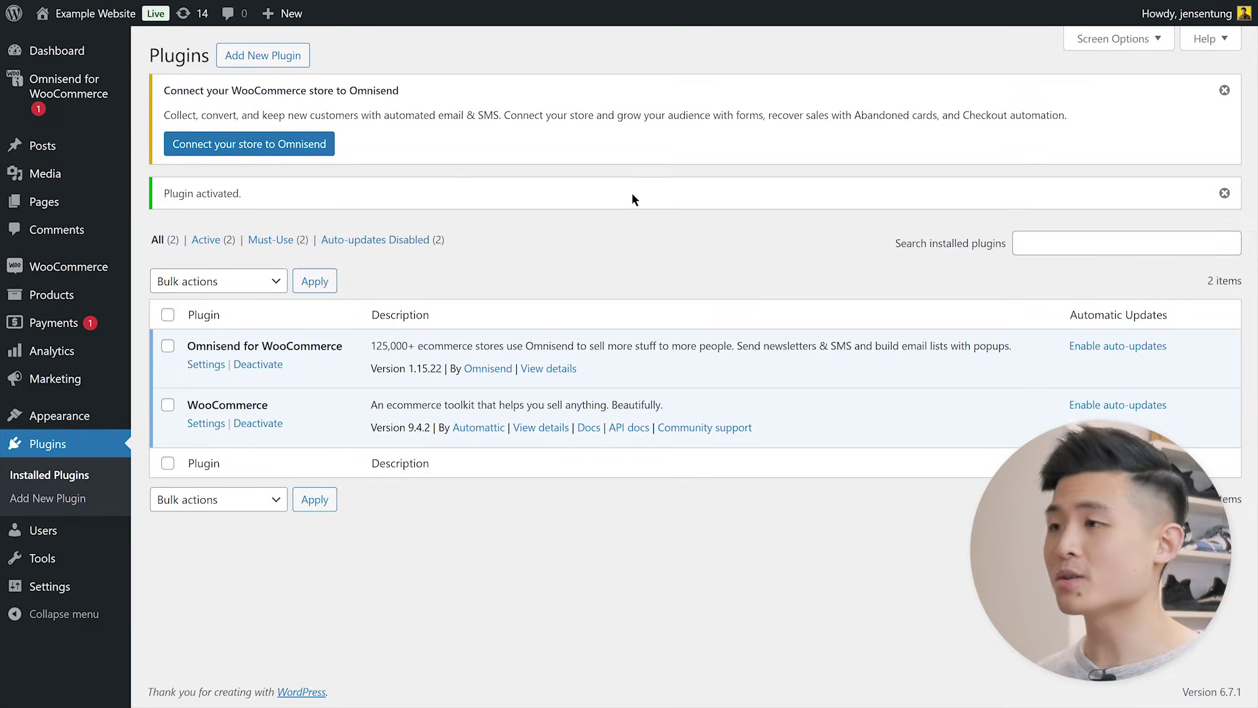
{"action": "left_click", "coordinate": [117, 112]}
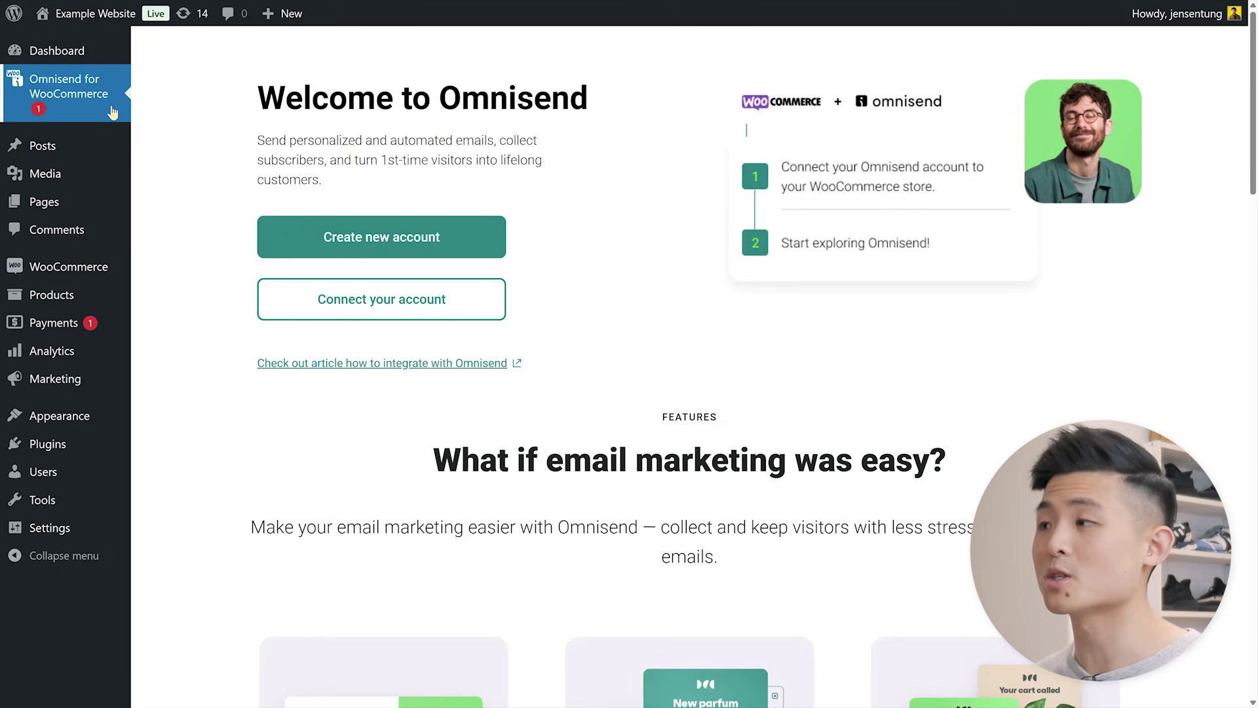
Link the Omnisend account and approve its access to the WooCommerce store
{"action": "left_click", "coordinate": [368, 300]}
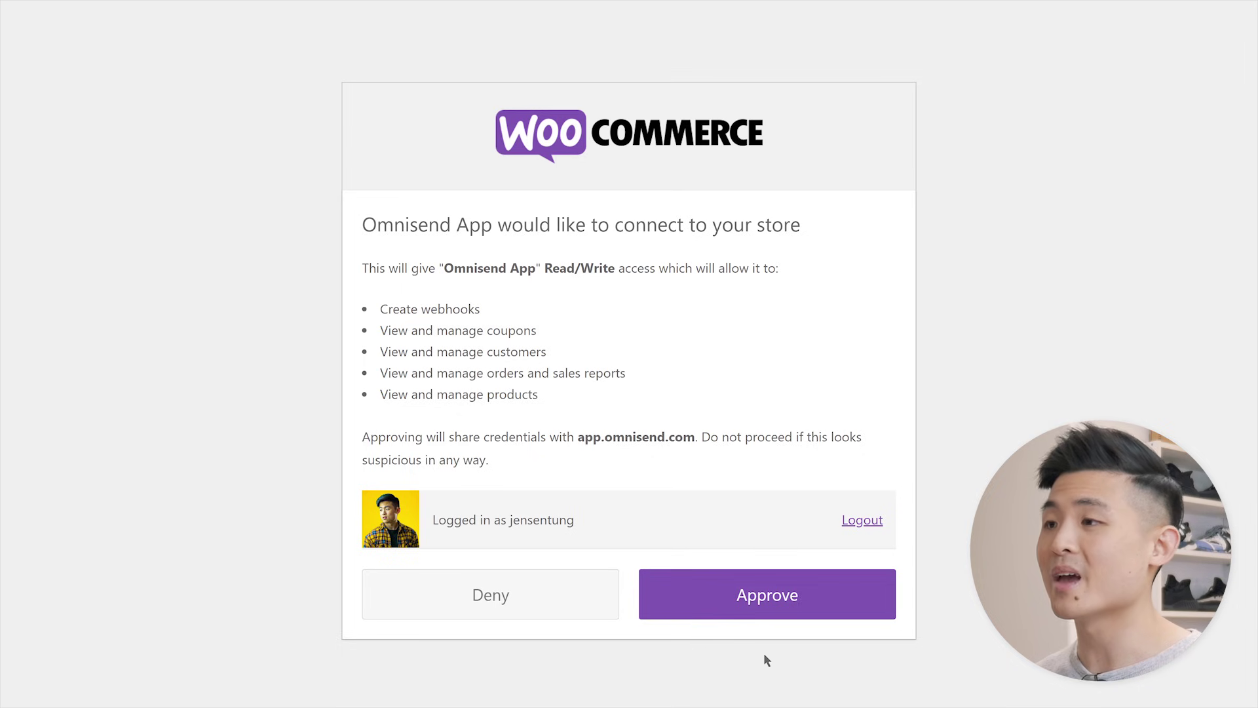
{"action": "left_click", "coordinate": [764, 601]}
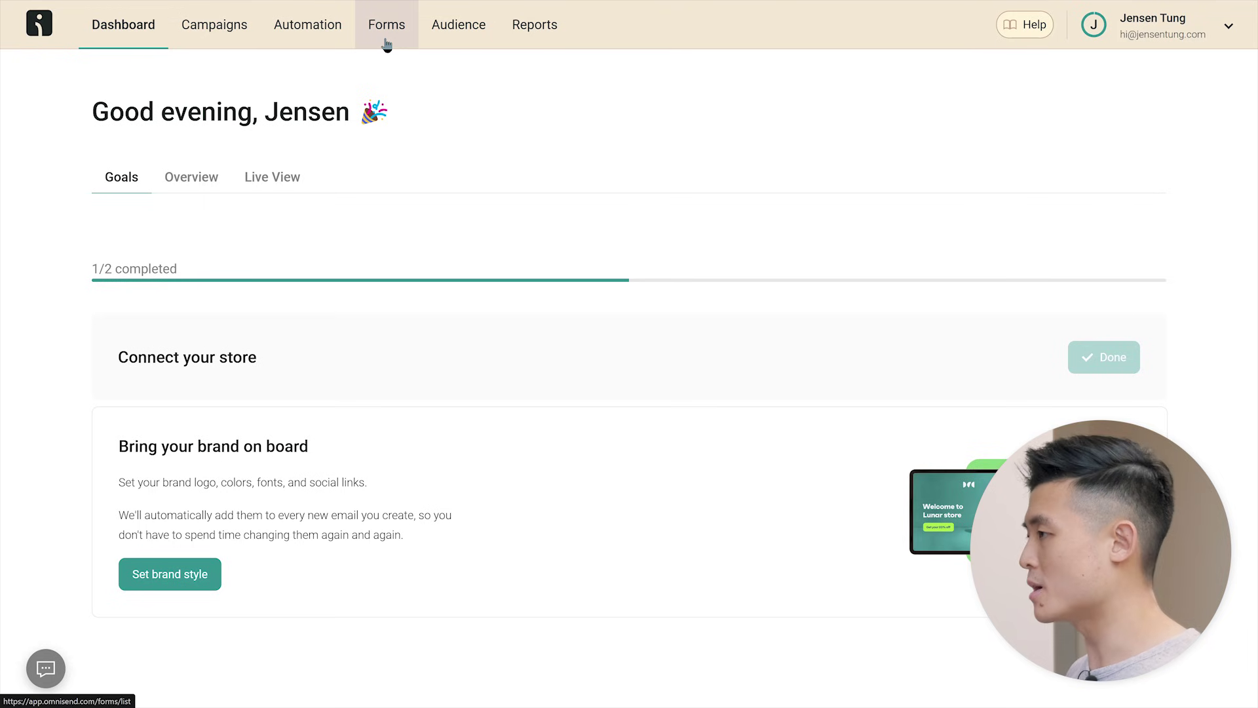
Open the Email & SMS branded Multi-step welcome discount popup in the form editor
{"action": "left_click", "coordinate": [388, 44]}
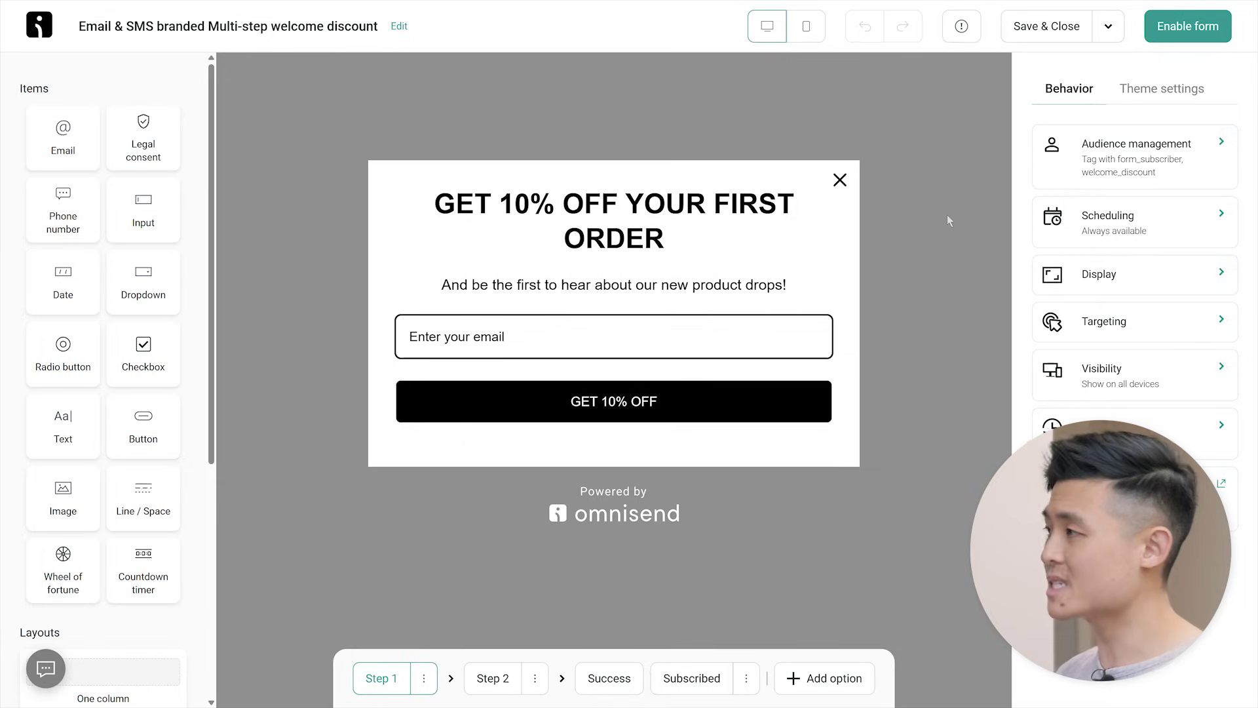
{"action": "left_click", "coordinate": [831, 218]}
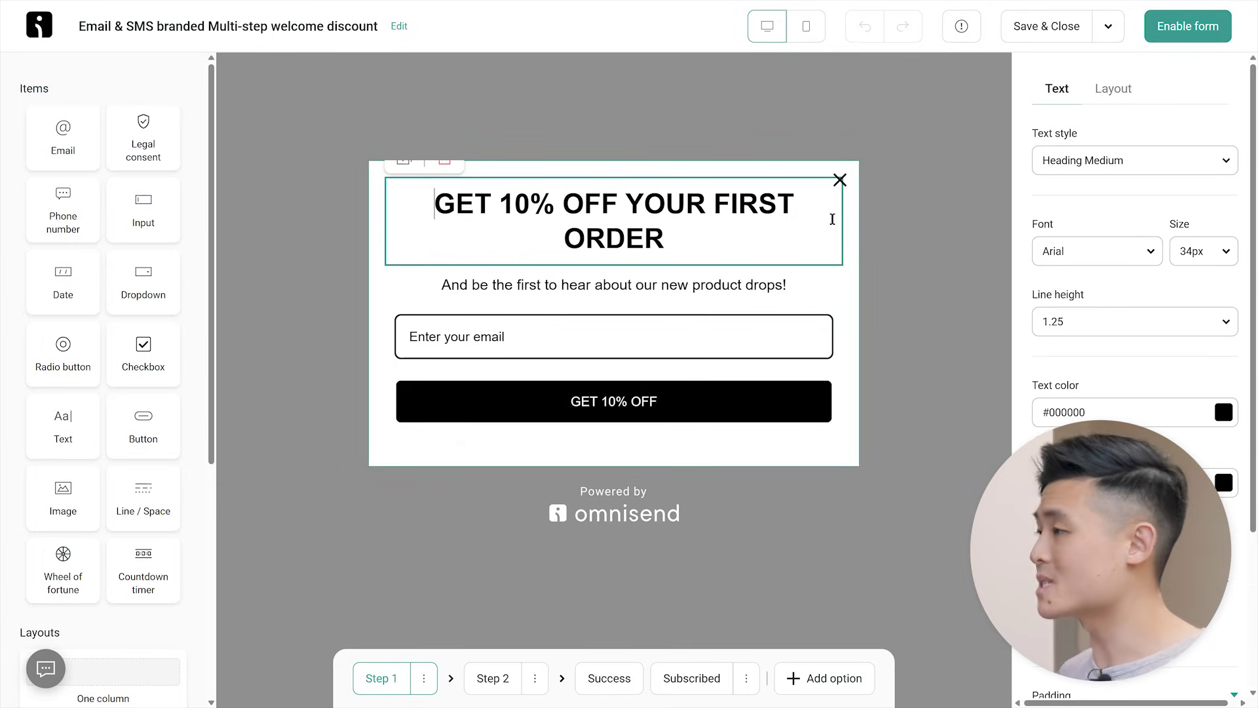
Rewrite the popup heading from the 10% discount offer to 'GET THE LATEST UPDATES'
{"action": "key", "text": "Right"}
{"action": "key", "text": "Right"}
{"action": "type", "text": "$"}
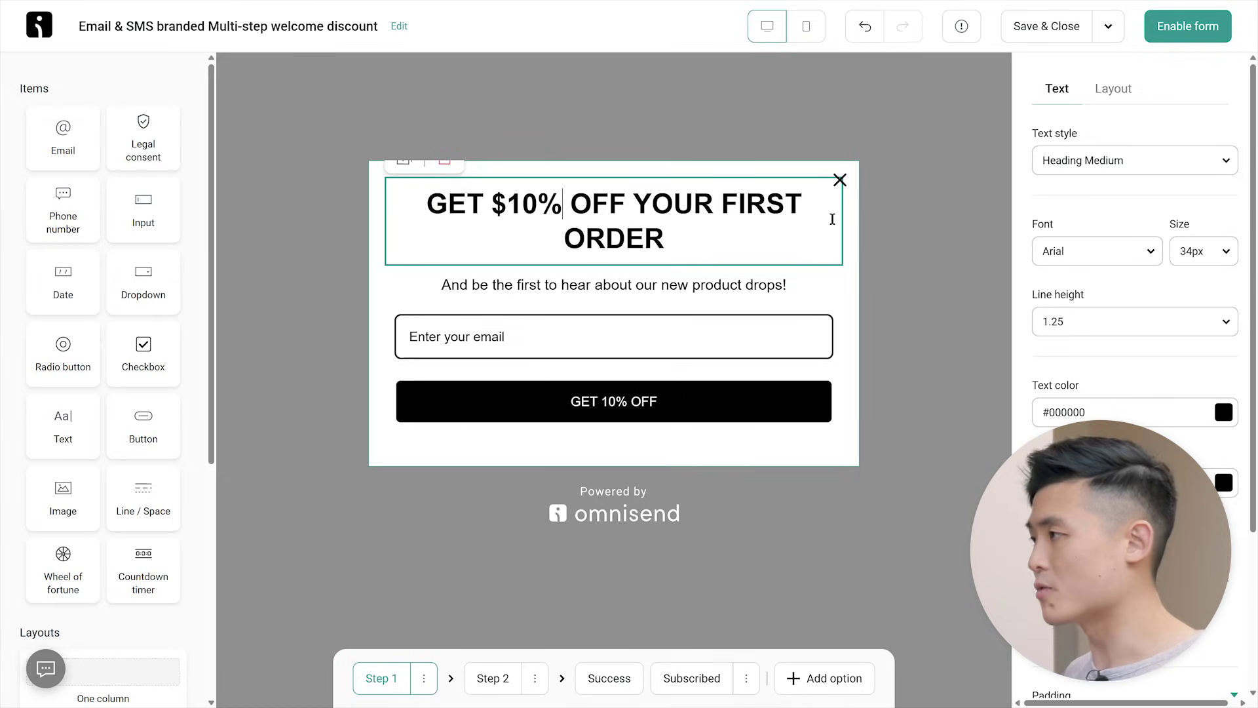
{"action": "key", "text": "BackSpace"}
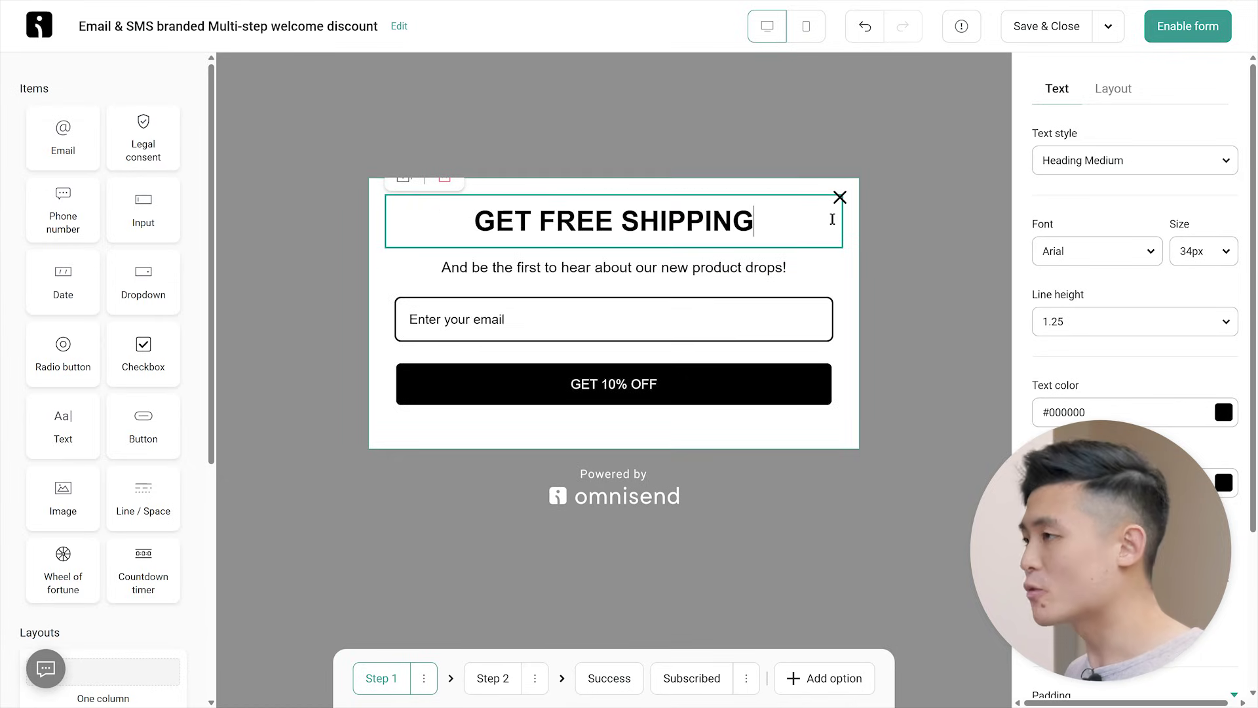
{"action": "key", "text": "ctrl+shift+Left"}
{"action": "key", "text": "ctrl+shift+Left"}
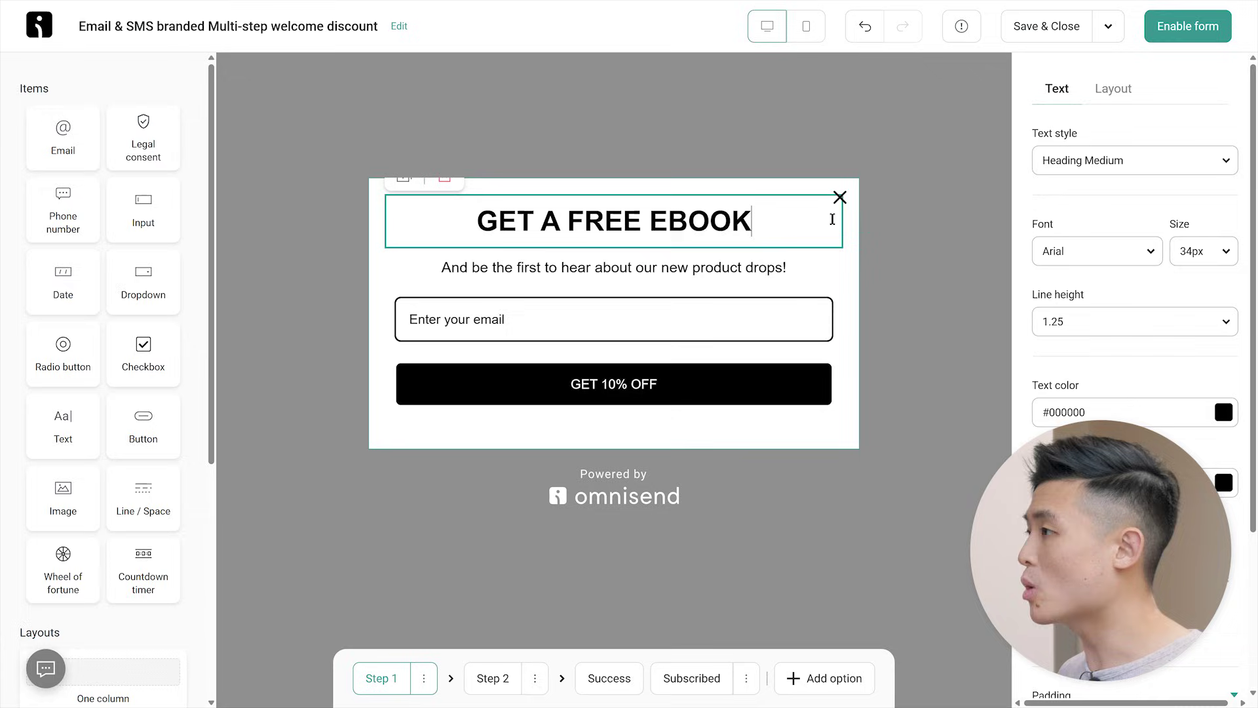
{"action": "key", "text": "shift+Left"}
{"action": "key", "text": "shift+Left"}
{"action": "key", "text": "shift+Left"}
{"action": "key", "text": "shift+Left"}
{"action": "key", "text": "shift+Left"}
{"action": "key", "text": "shift+Left"}
{"action": "key", "text": "shift+Left"}
{"action": "key", "text": "shift+Left"}
{"action": "key", "text": "shift+Left"}
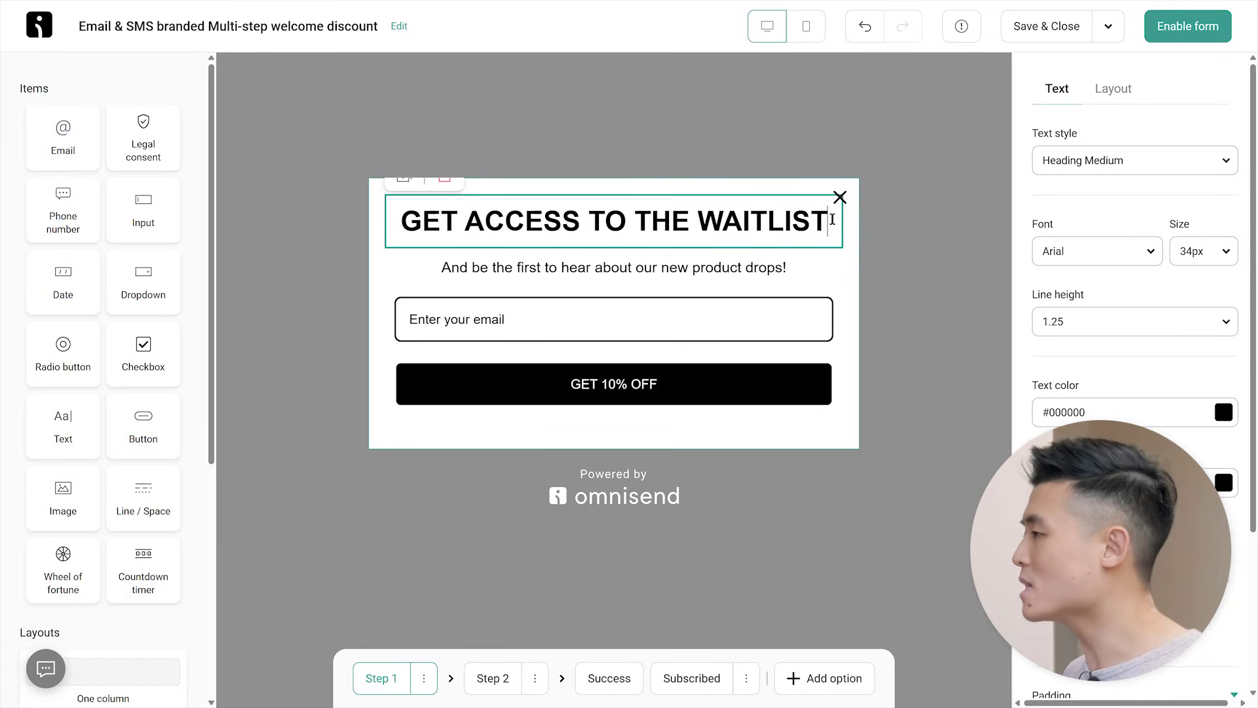
{"action": "key", "text": "ctrl+shift+Left"}
{"action": "key", "text": "ctrl+shift+Left"}
{"action": "key", "text": "ctrl+shift+Left"}
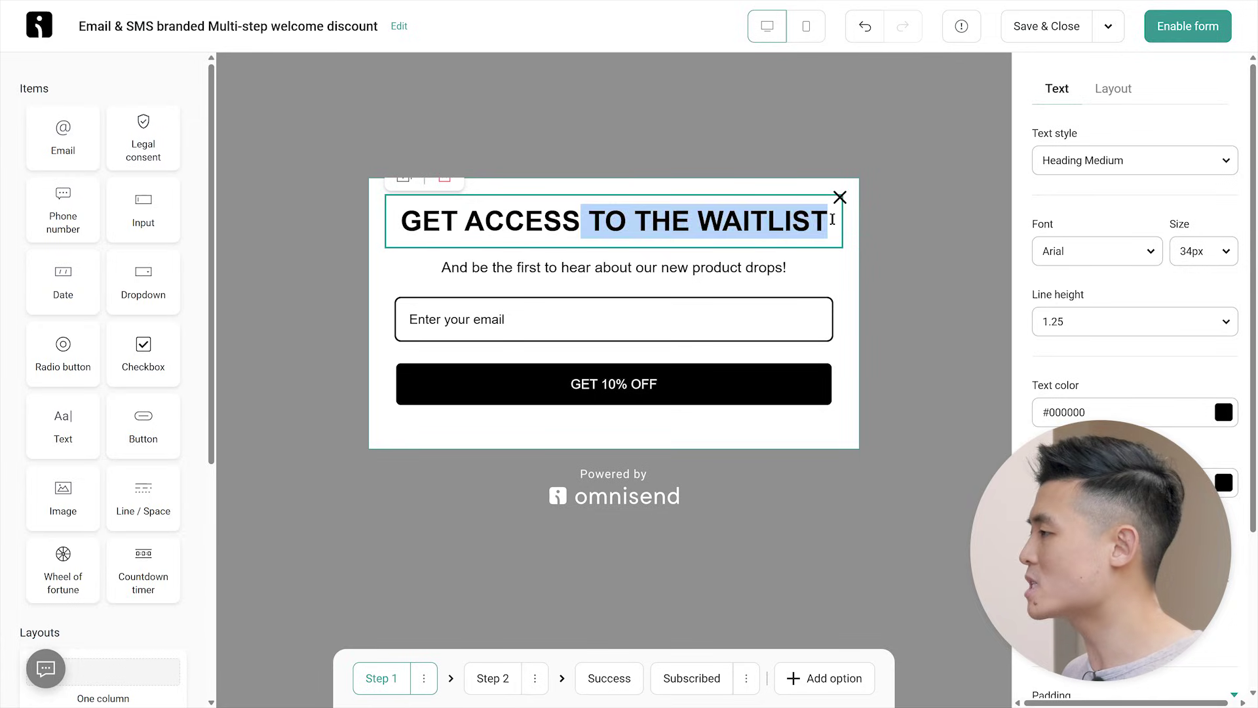
{"action": "key", "text": "ctrl+shift+Left"}
{"action": "type", "text": "THE LATEST UPDATES"}
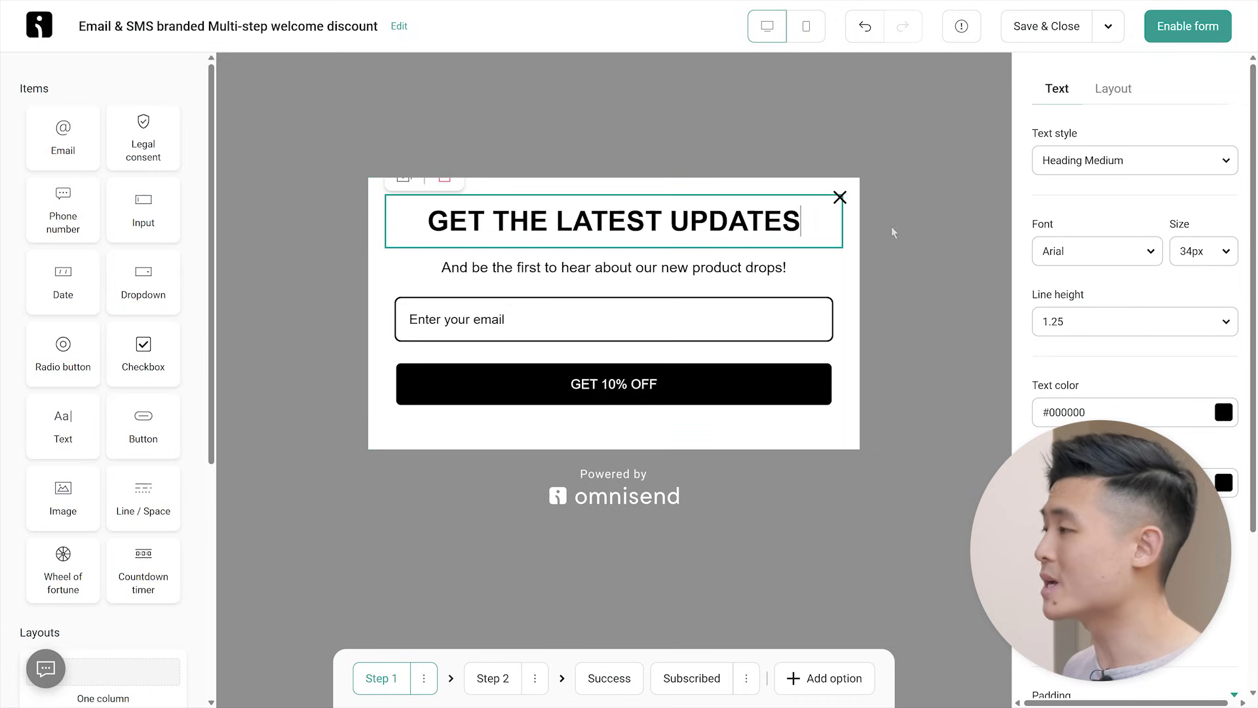
{"action": "left_click", "coordinate": [1062, 251]}
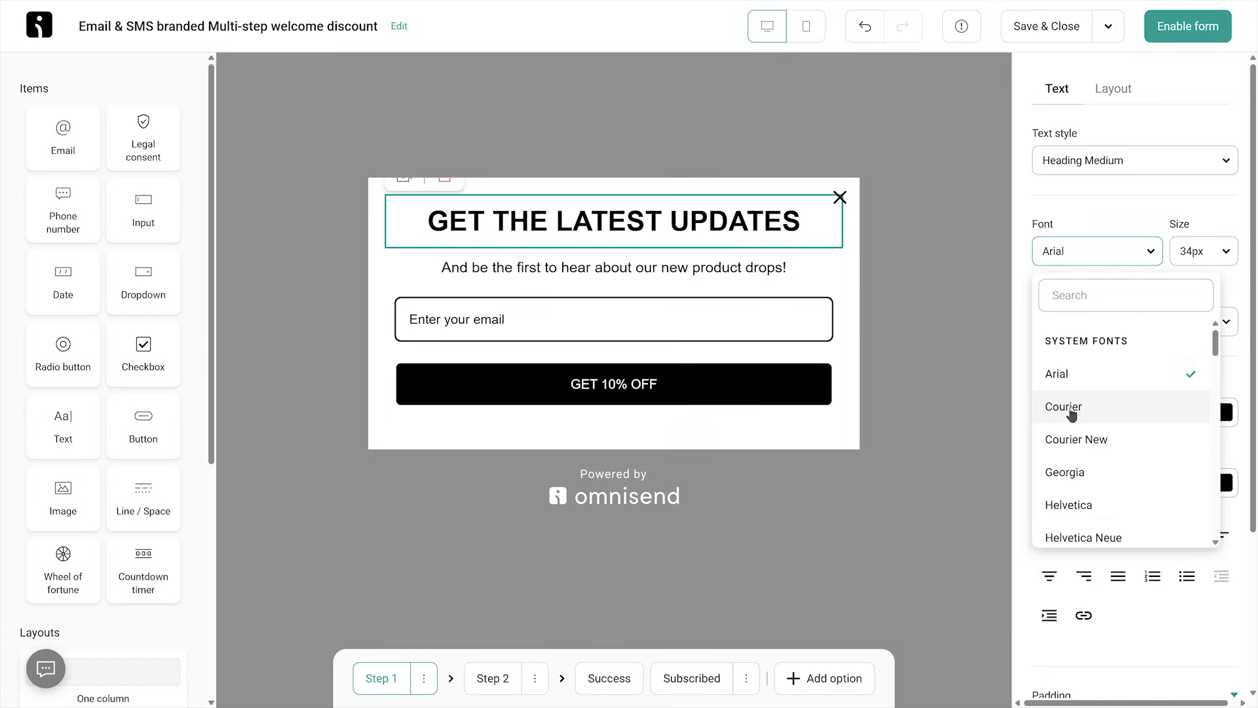
Style the heading in Courier font, 40px size, green #00953D text colour
{"action": "left_click", "coordinate": [1069, 407]}
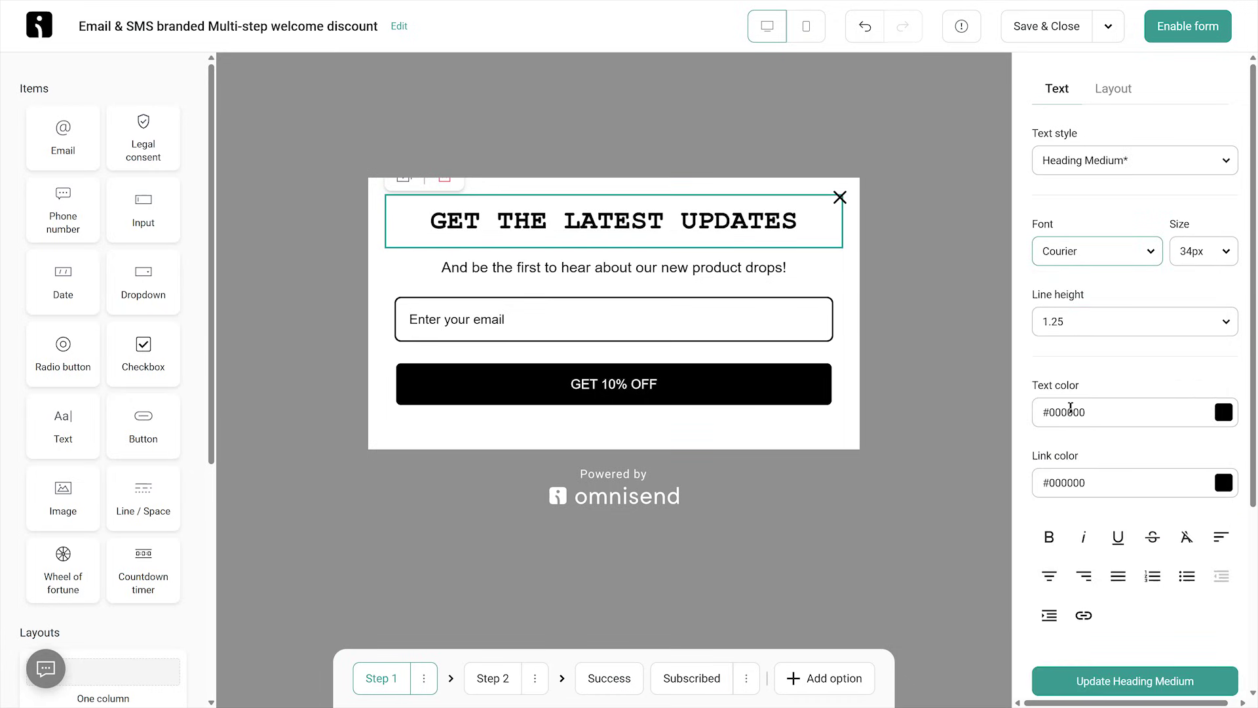
{"action": "left_click", "coordinate": [1216, 255]}
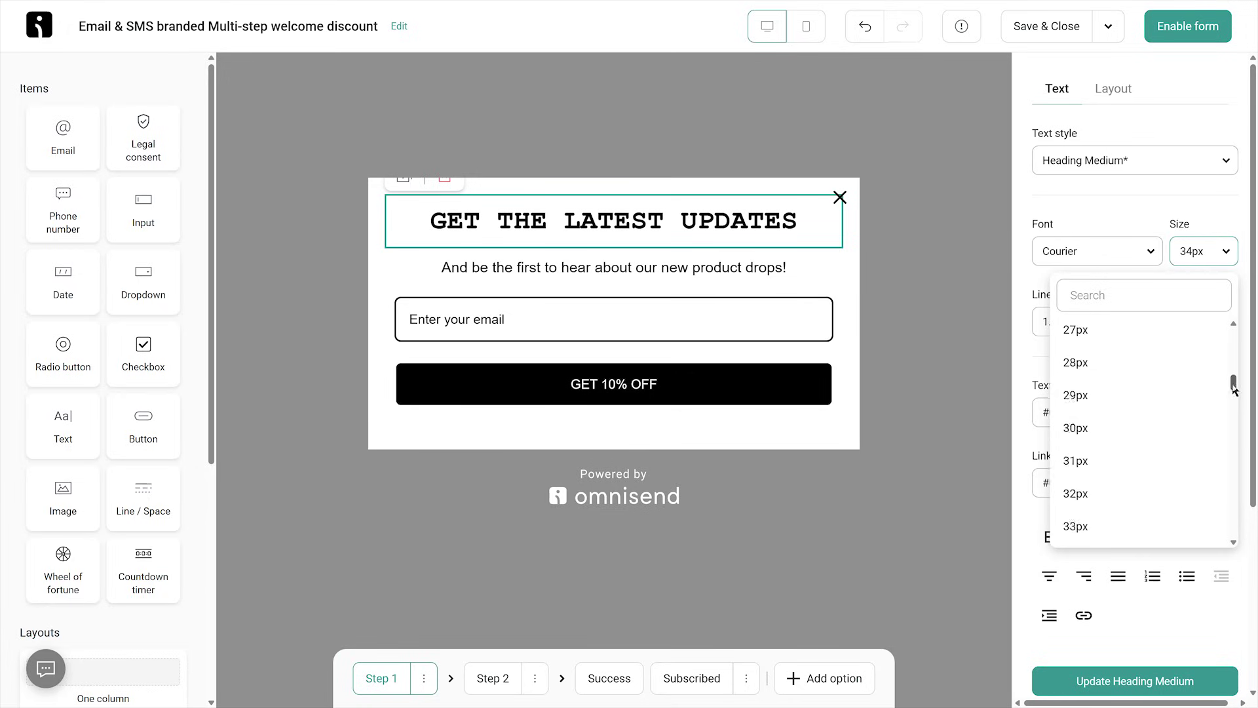
{"action": "left_click_drag", "start_coordinate": [1236, 406], "coordinate": [1234, 408]}
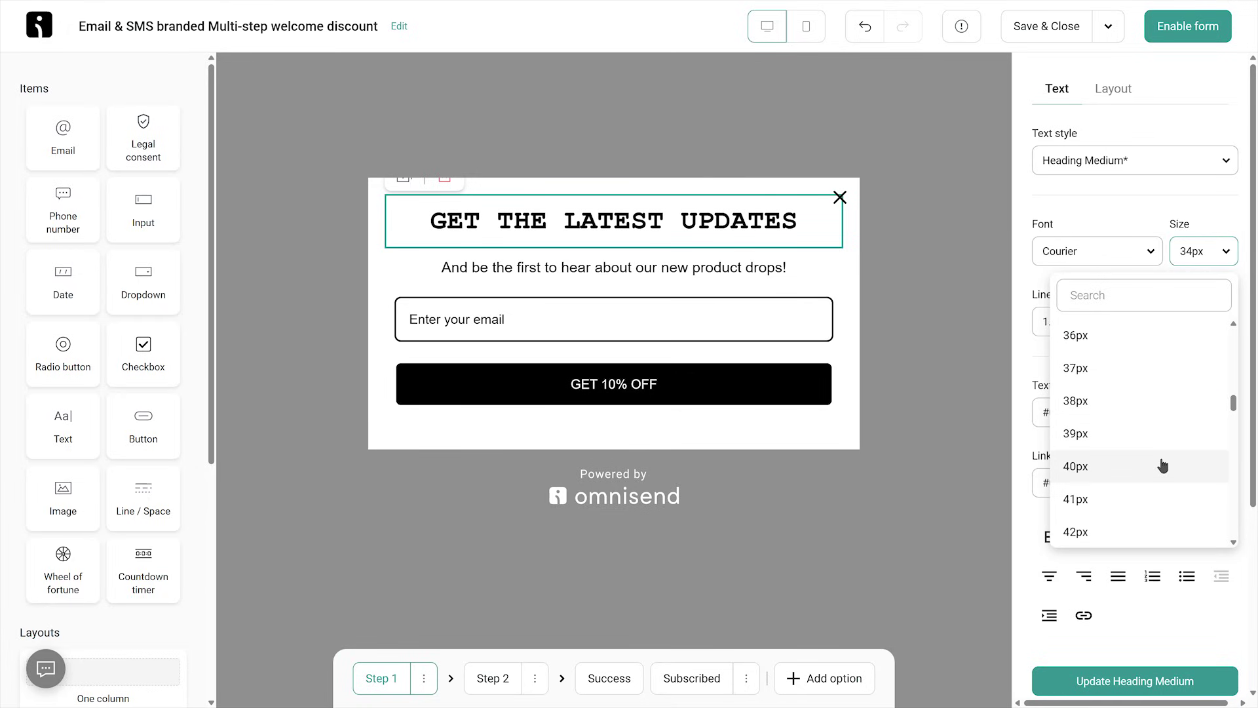
{"action": "left_click", "coordinate": [1161, 464]}
{"action": "left_click", "coordinate": [1223, 413]}
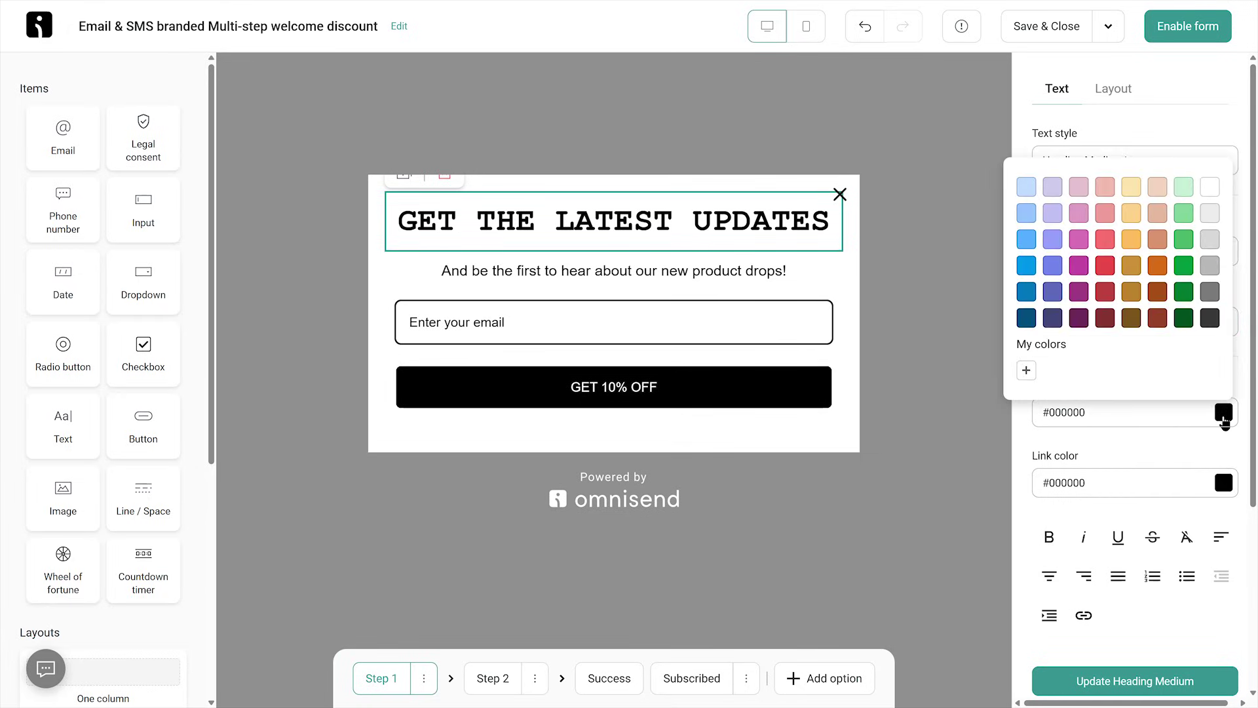
{"action": "left_click", "coordinate": [1183, 266]}
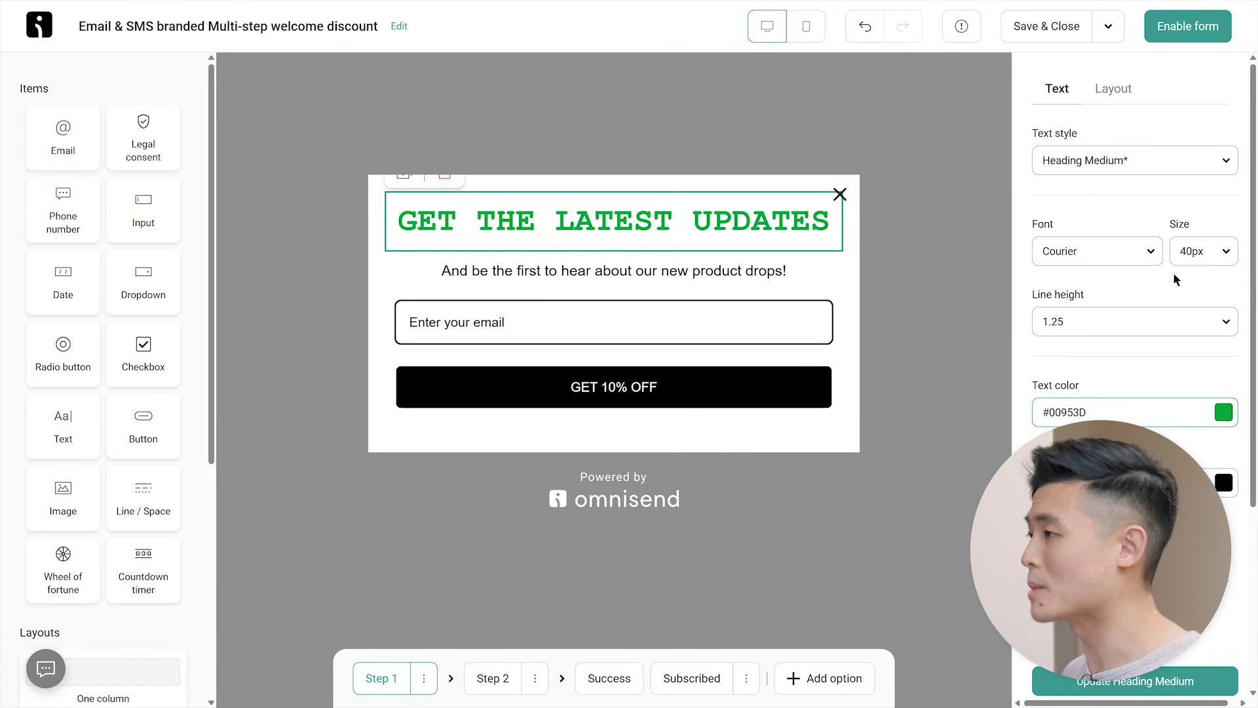
{"action": "left_click", "coordinate": [950, 295]}
{"action": "left_click_drag", "start_coordinate": [80, 515], "coordinate": [626, 193]}
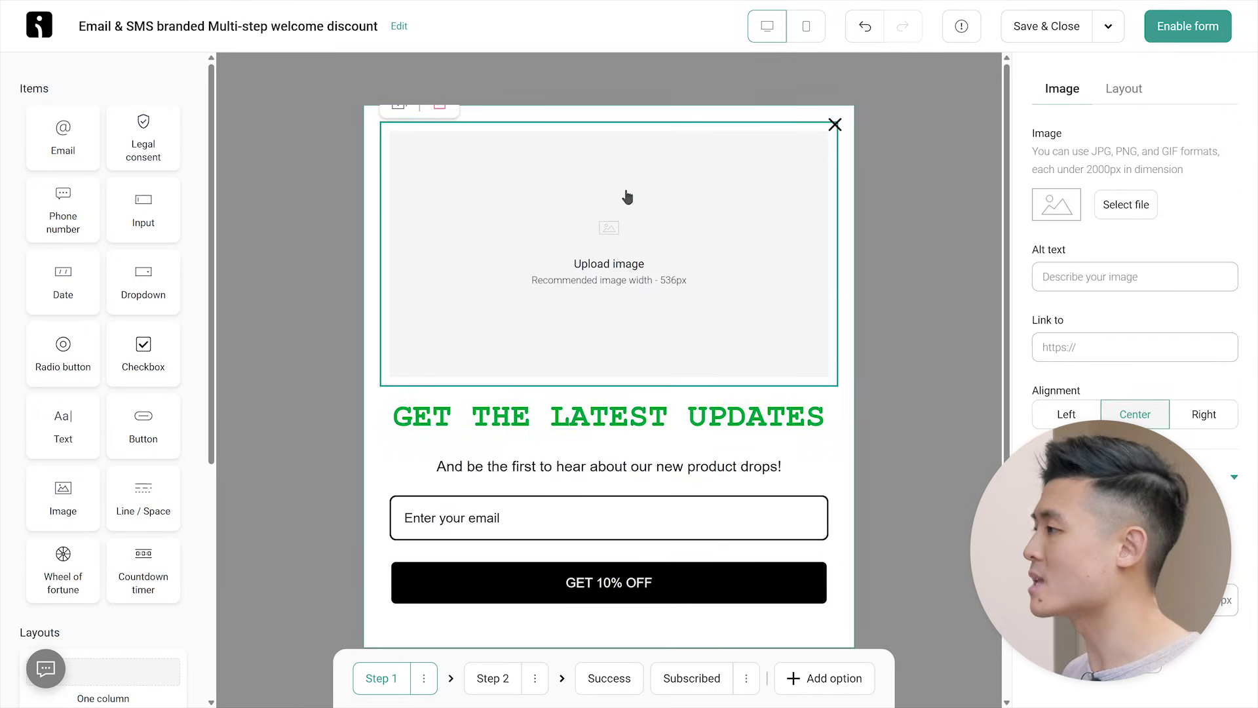
{"action": "left_click_drag", "start_coordinate": [144, 208], "coordinate": [564, 506]}
{"action": "left_click_drag", "start_coordinate": [86, 204], "coordinate": [537, 504]}
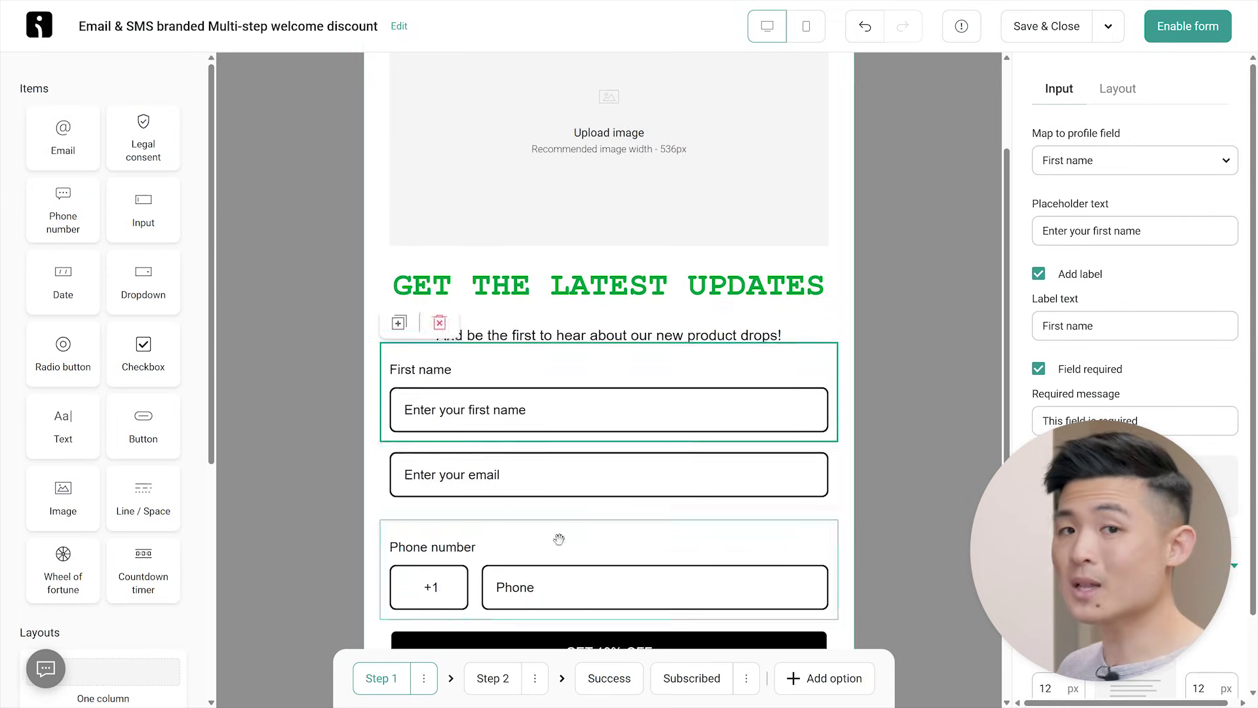
{"action": "left_click", "coordinate": [901, 560]}
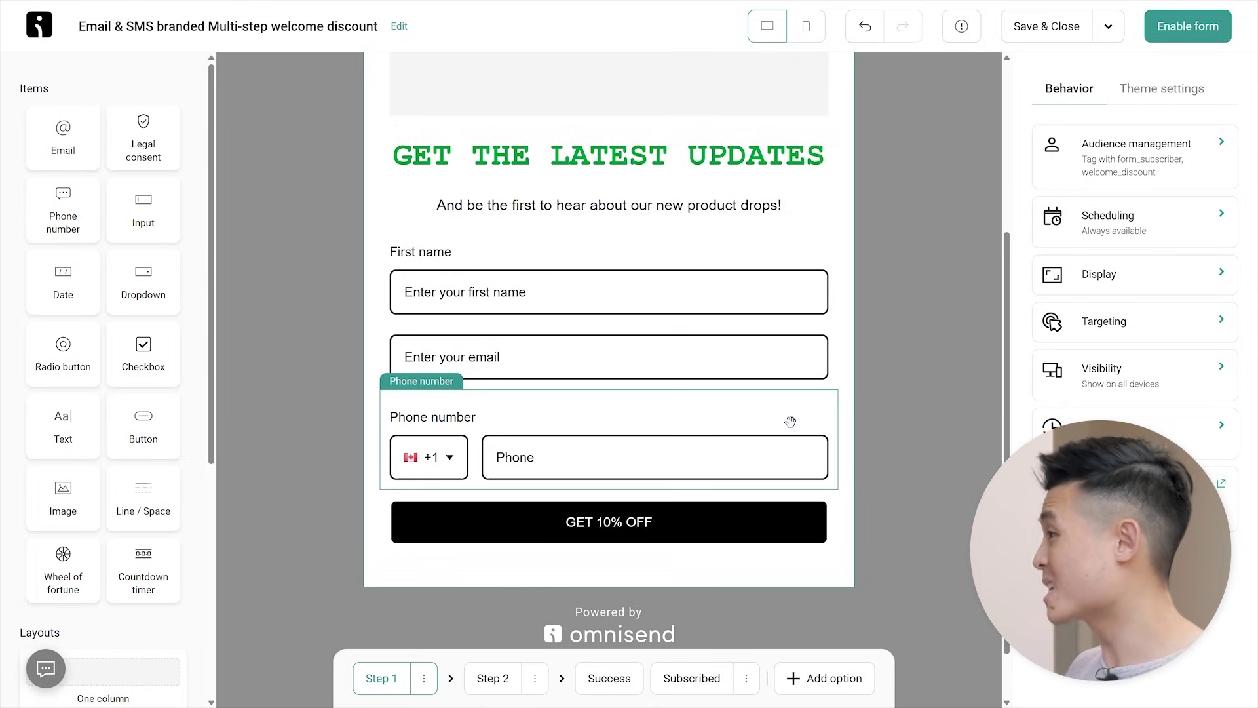
{"action": "left_click", "coordinate": [443, 404]}
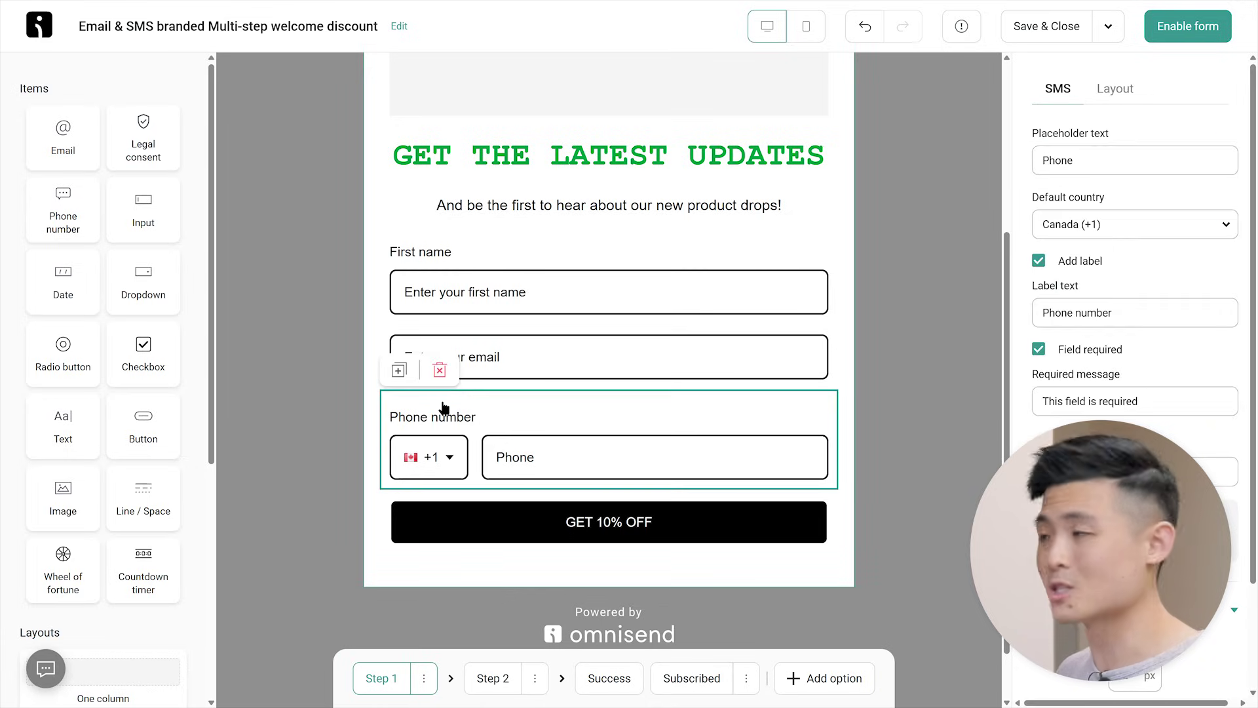
{"action": "left_click", "coordinate": [439, 371]}
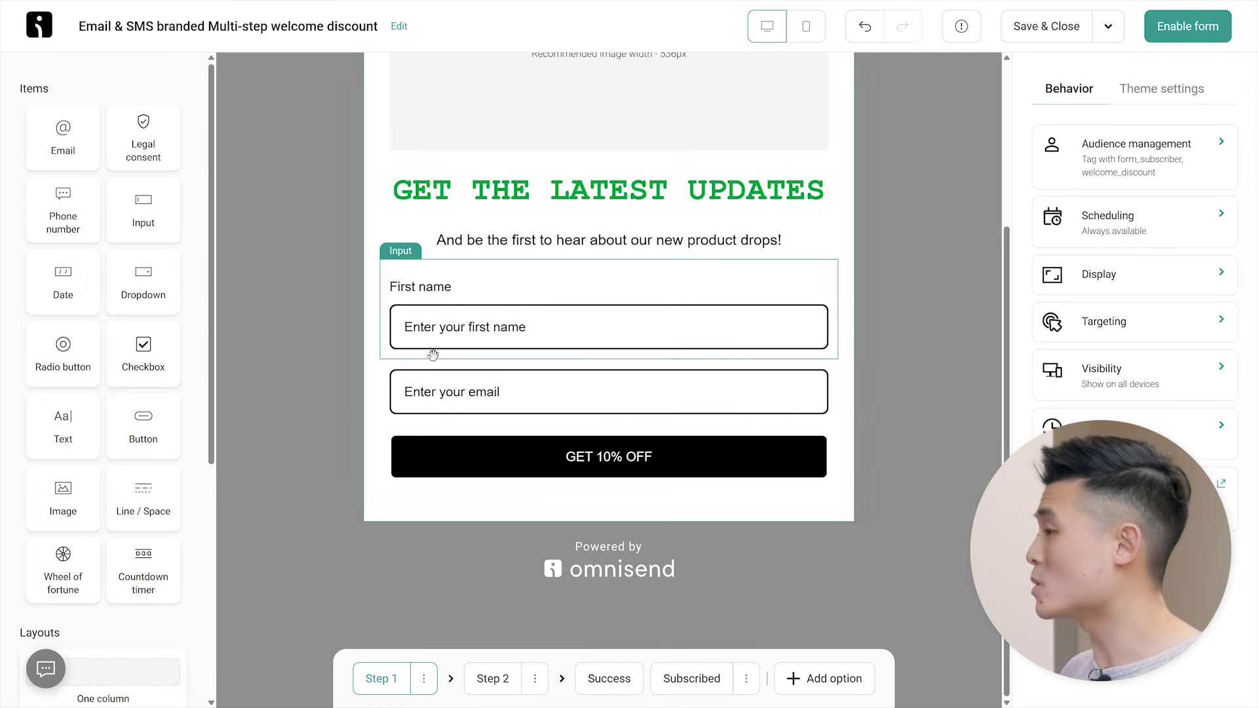
{"action": "left_click", "coordinate": [439, 313]}
{"action": "left_click", "coordinate": [439, 241]}
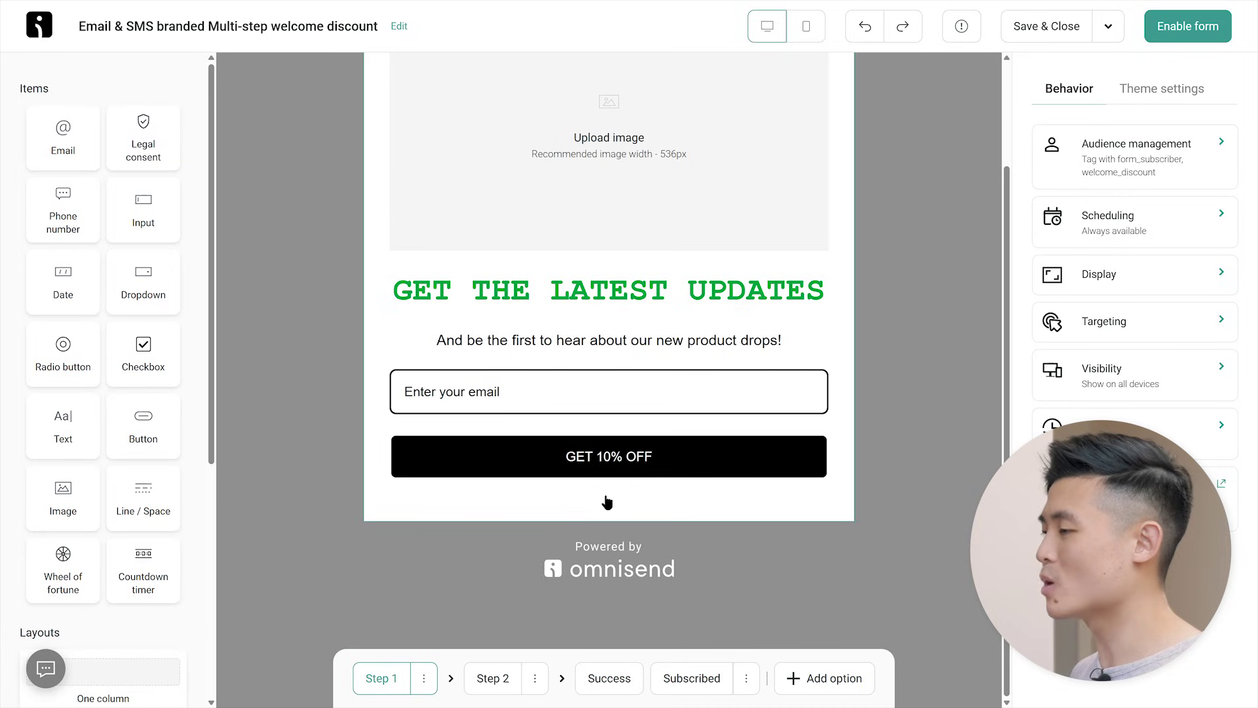
{"action": "left_click", "coordinate": [494, 686]}
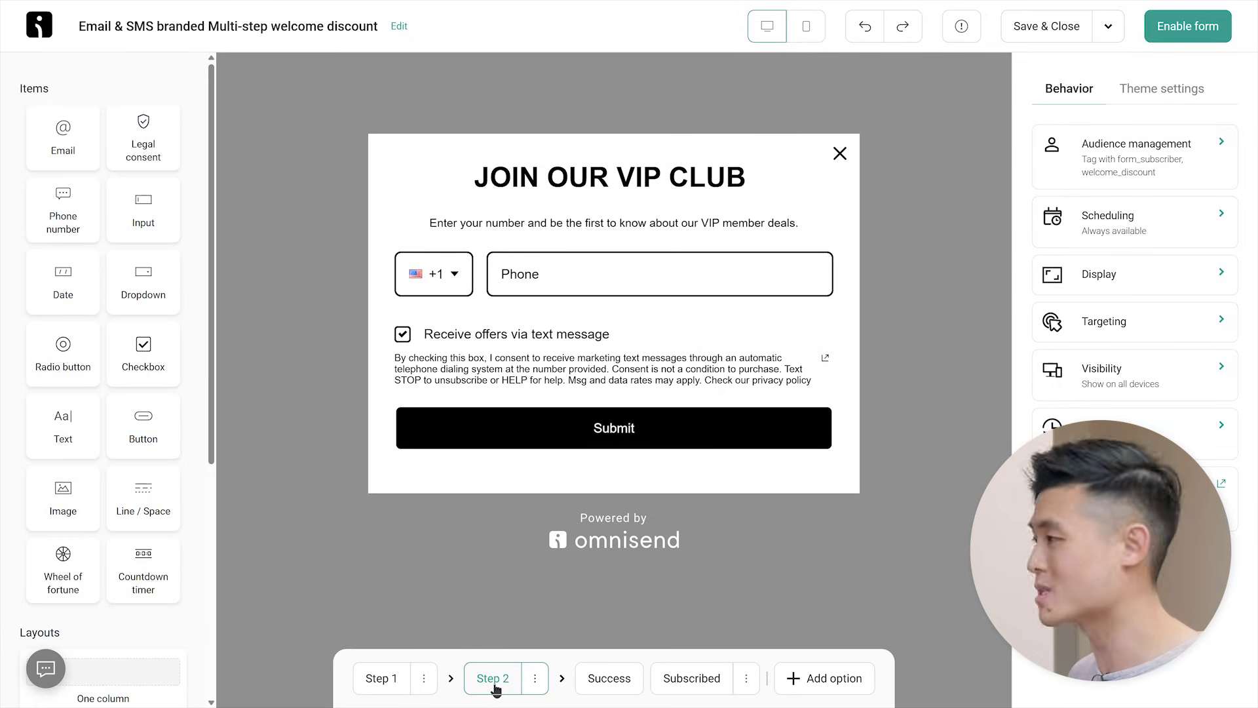
{"action": "left_click", "coordinate": [380, 681]}
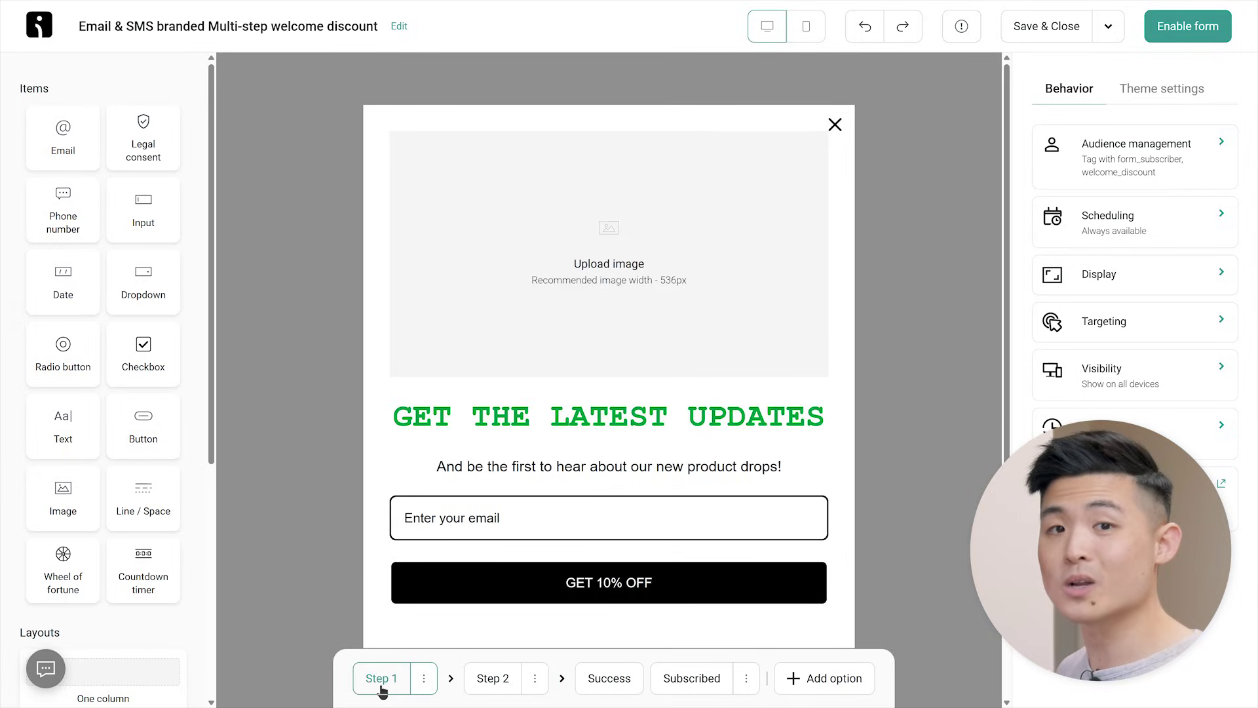
{"action": "left_click", "coordinate": [488, 685]}
Delete the VIP club phone step (Step 2) from the popup
{"action": "left_click_drag", "start_coordinate": [89, 298], "coordinate": [396, 315]}
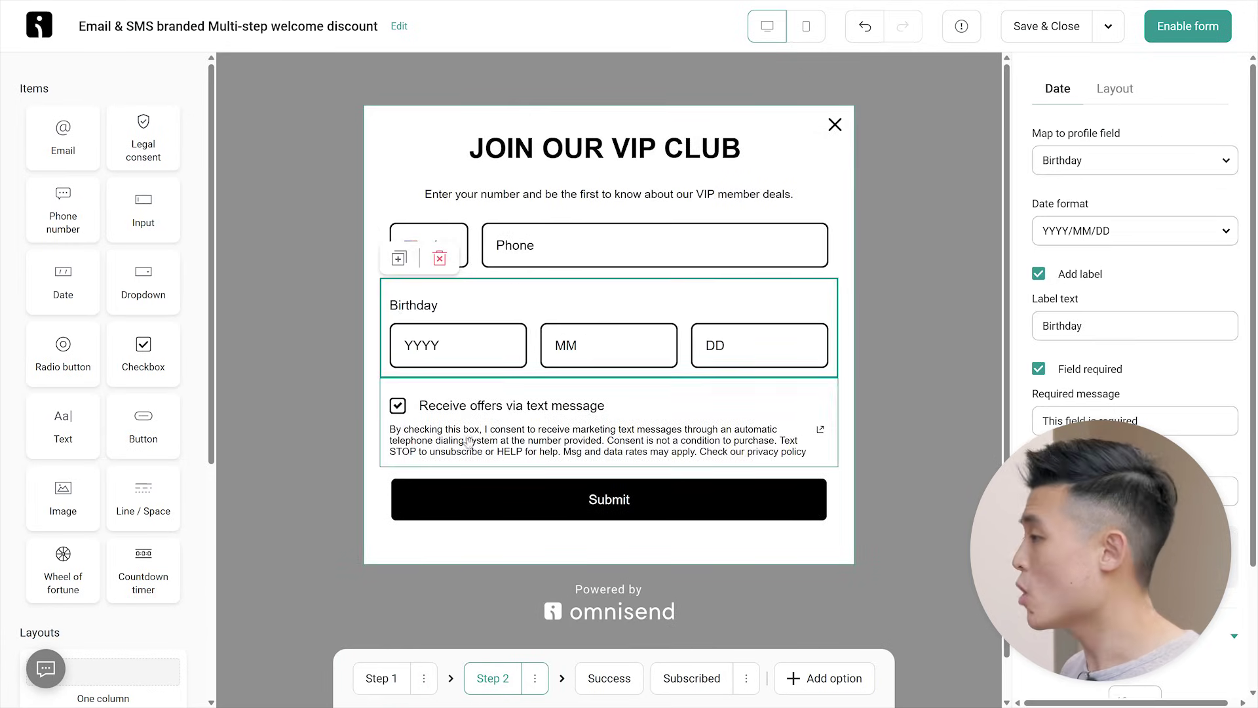
{"action": "left_click", "coordinate": [536, 679]}
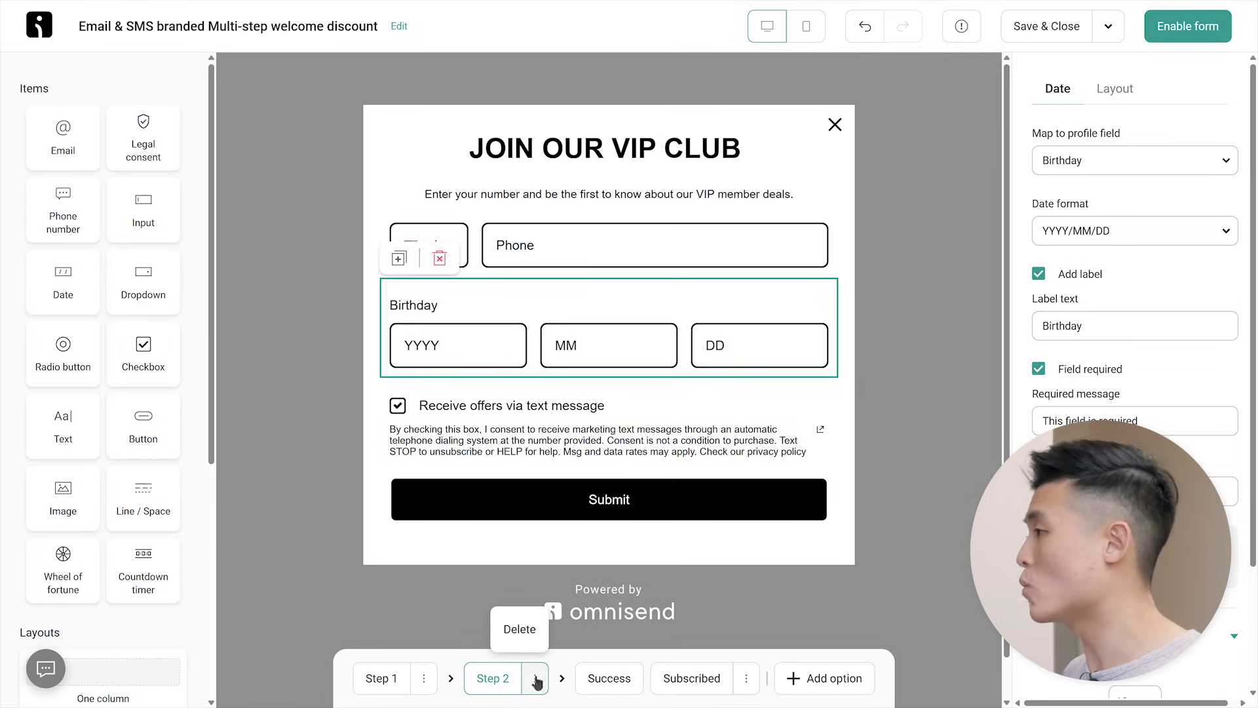
{"action": "left_click", "coordinate": [519, 633]}
Review the Success and Already subscribed screens and the step types available to add
{"action": "left_click", "coordinate": [603, 593]}
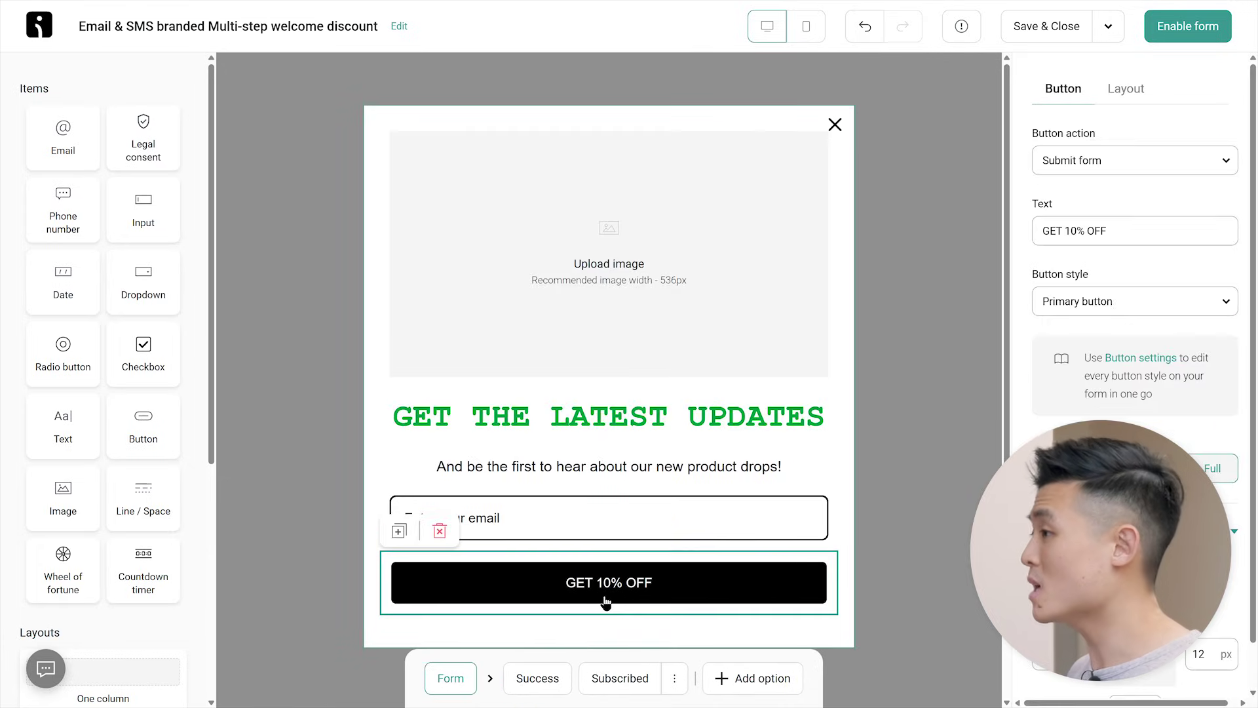
{"action": "left_click", "coordinate": [533, 680]}
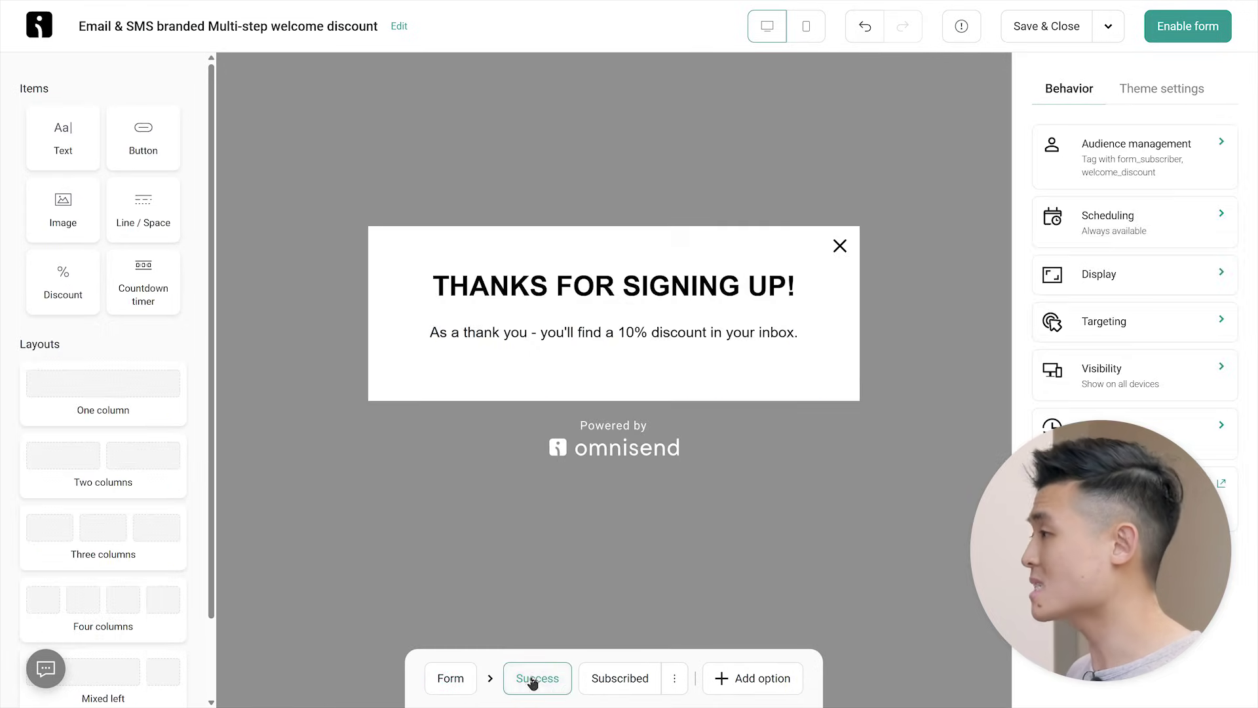
{"action": "left_click", "coordinate": [619, 680]}
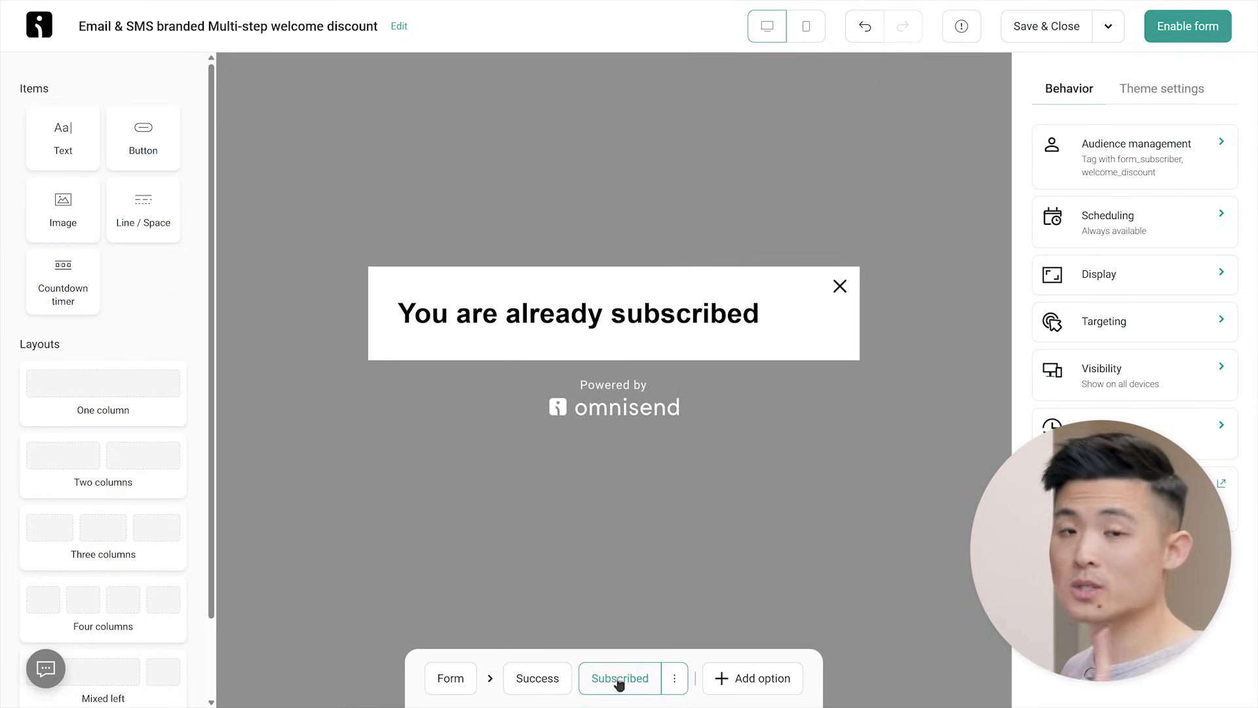
{"action": "left_click", "coordinate": [737, 681]}
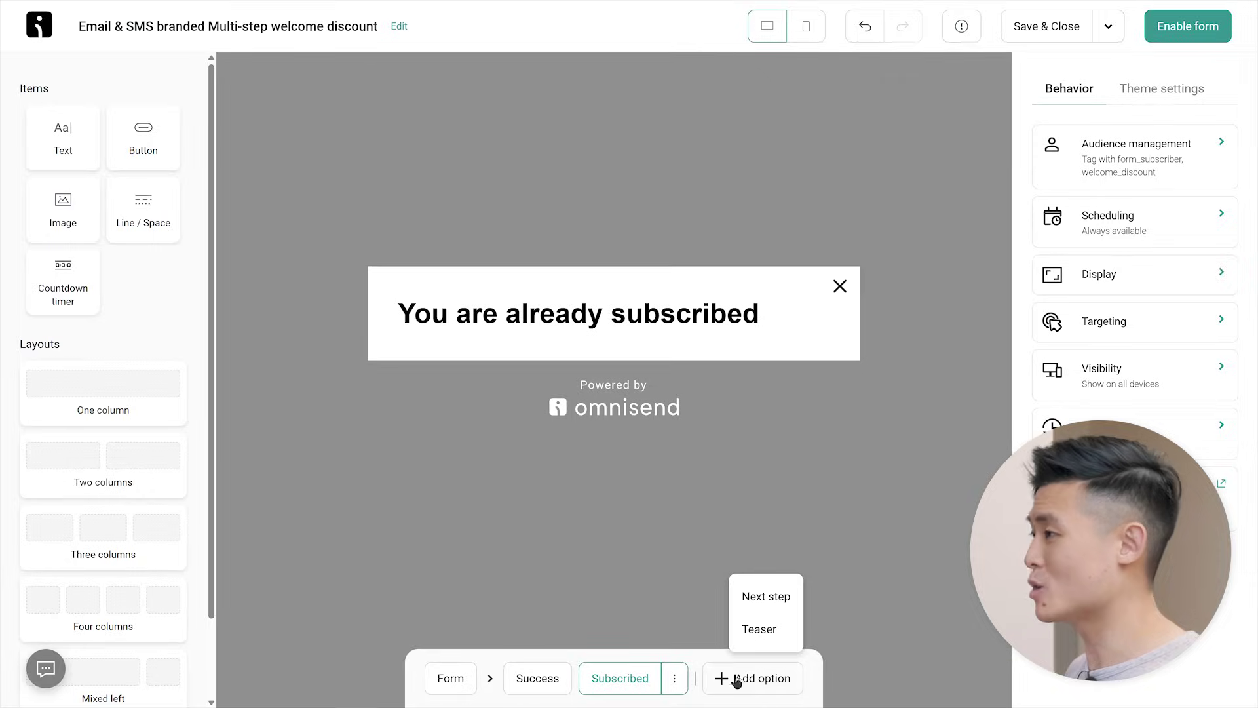
Add a GET 10% OFF teaser, return to the Form step, and enable the welcome popup
{"action": "left_click", "coordinate": [755, 630]}
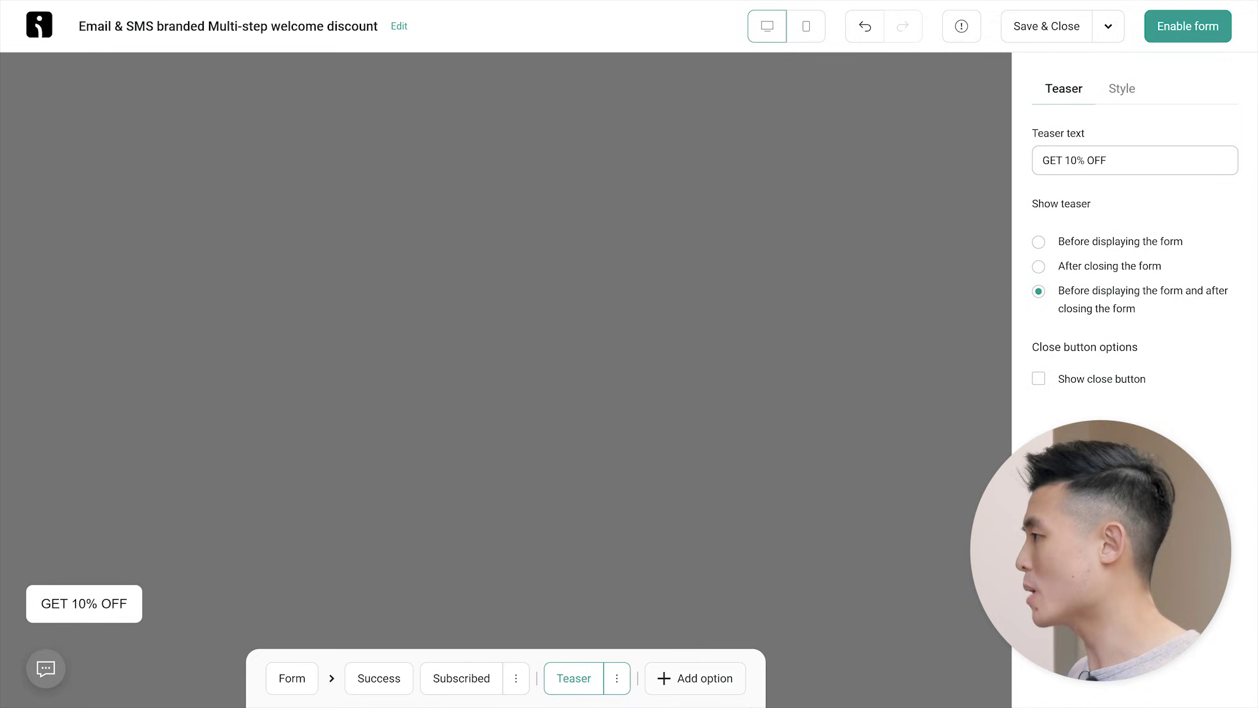
{"action": "left_click", "coordinate": [102, 645]}
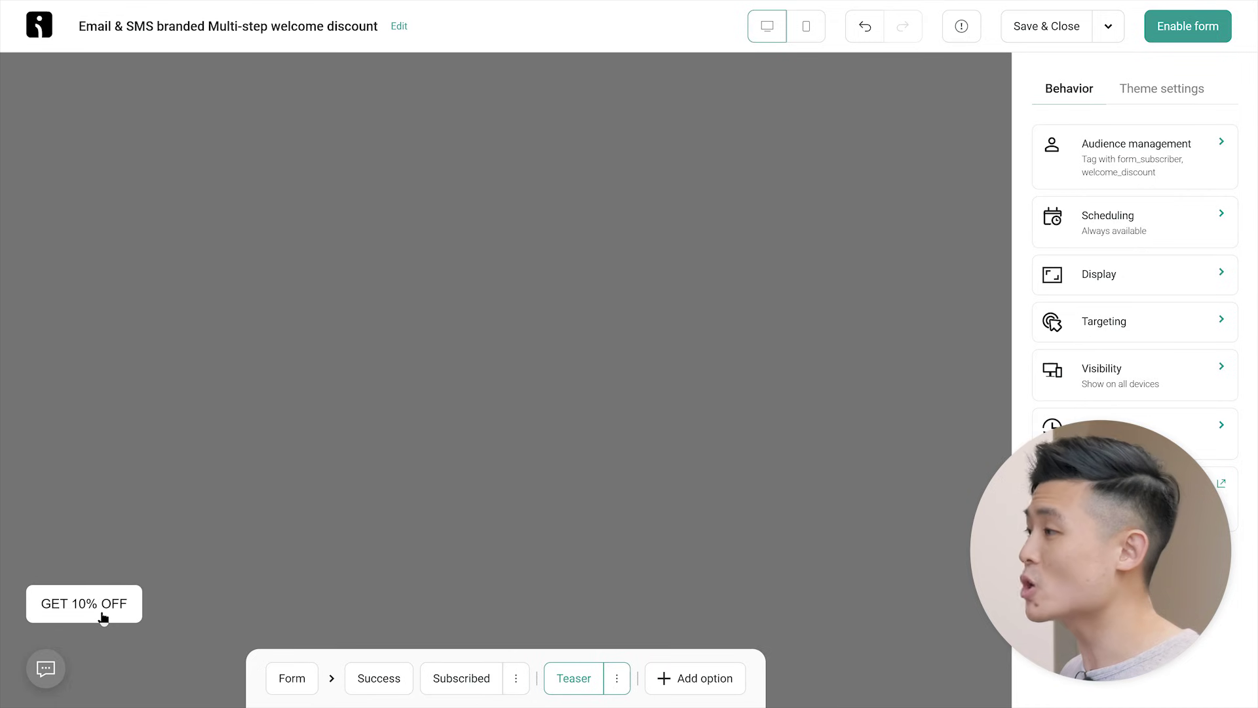
{"action": "left_click", "coordinate": [289, 680]}
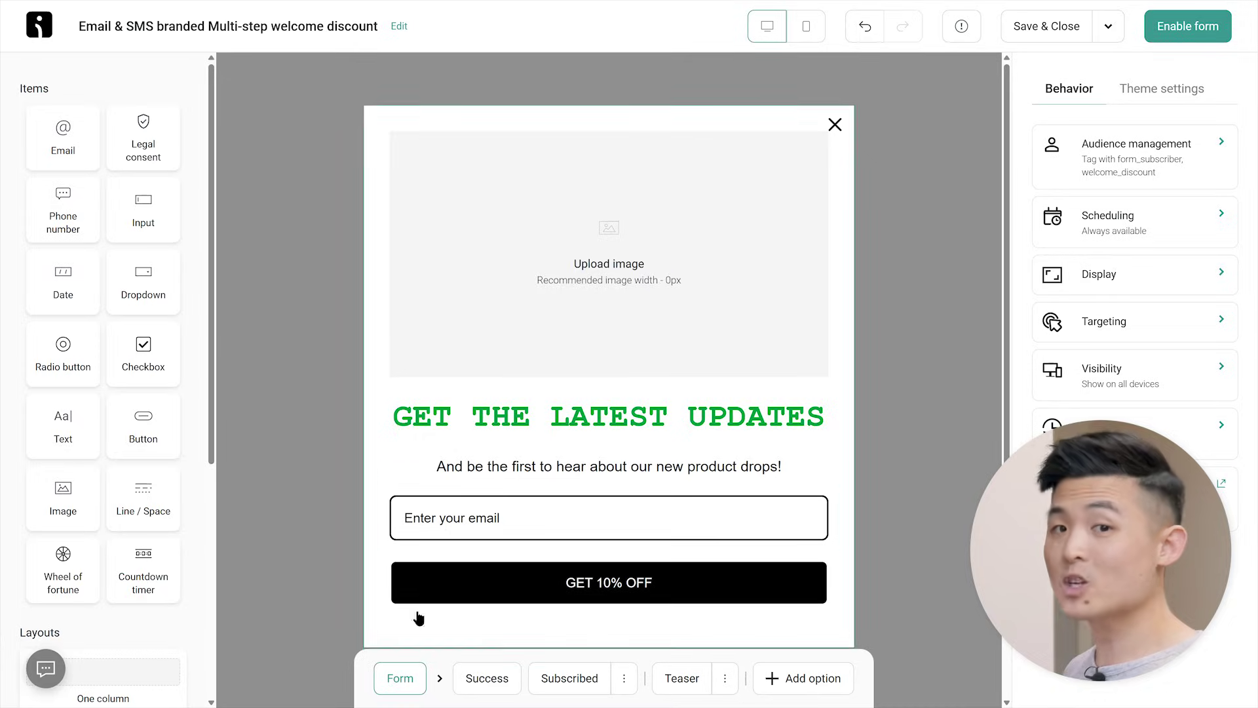
{"action": "left_click", "coordinate": [1172, 30]}
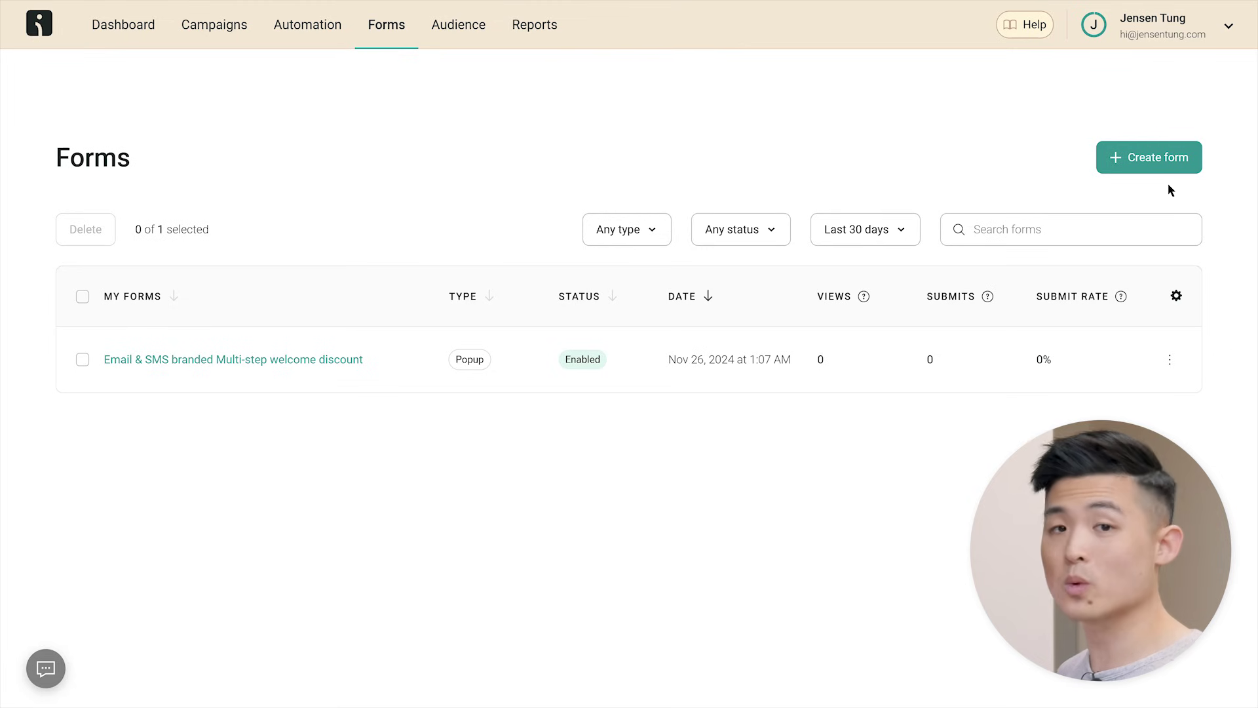
Open the Forms Library via Create form and browse only popup templates
{"action": "left_click", "coordinate": [1157, 161]}
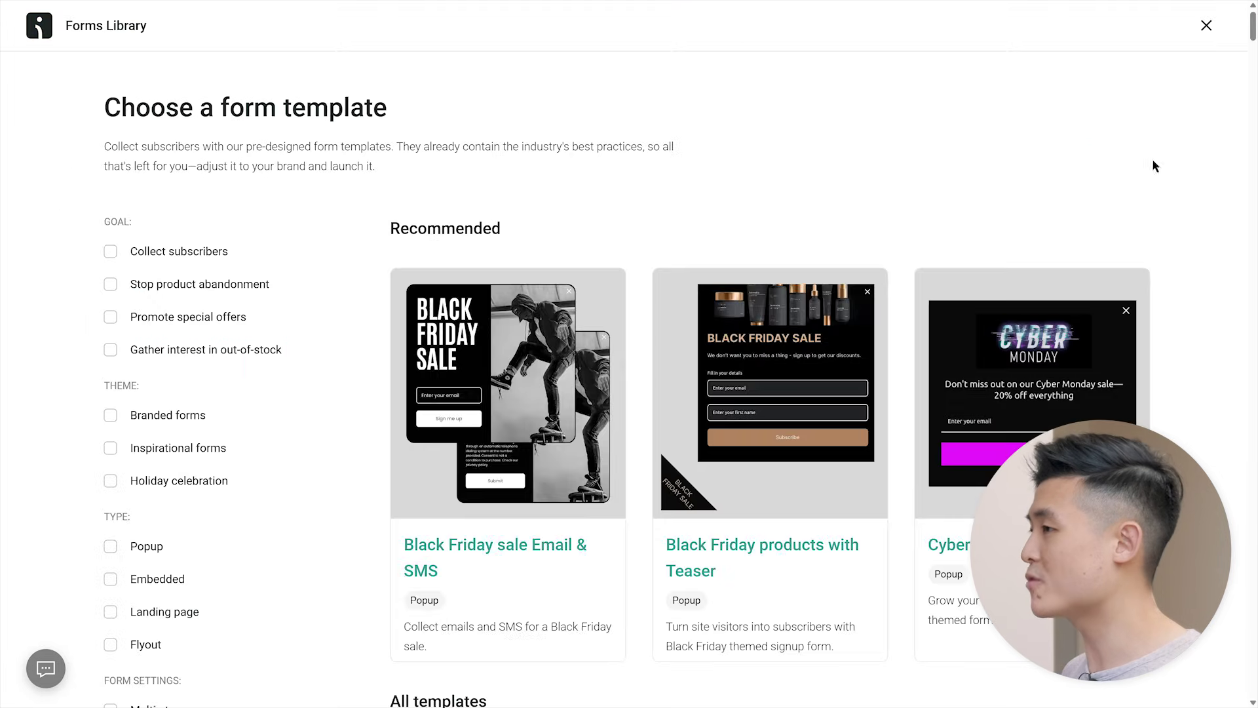
{"action": "left_click", "coordinate": [110, 546]}
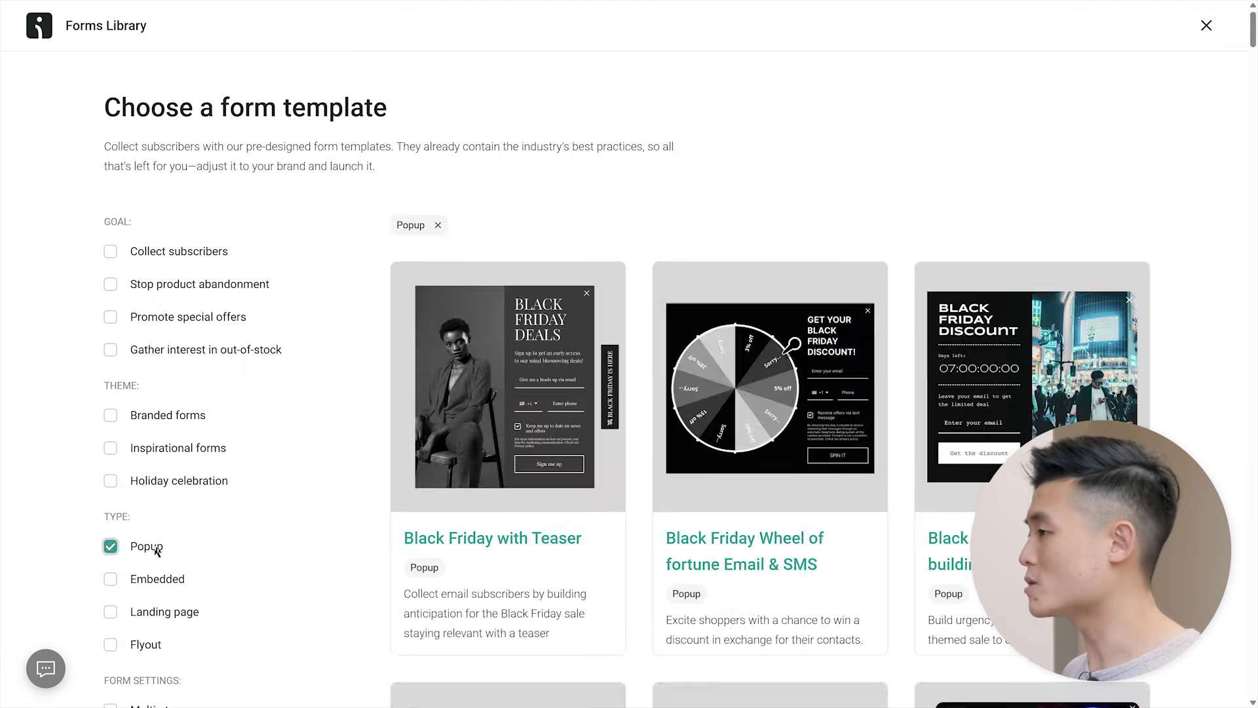
{"action": "scroll", "coordinate": [155, 553], "scroll_direction": "down", "scroll_amount": 7}
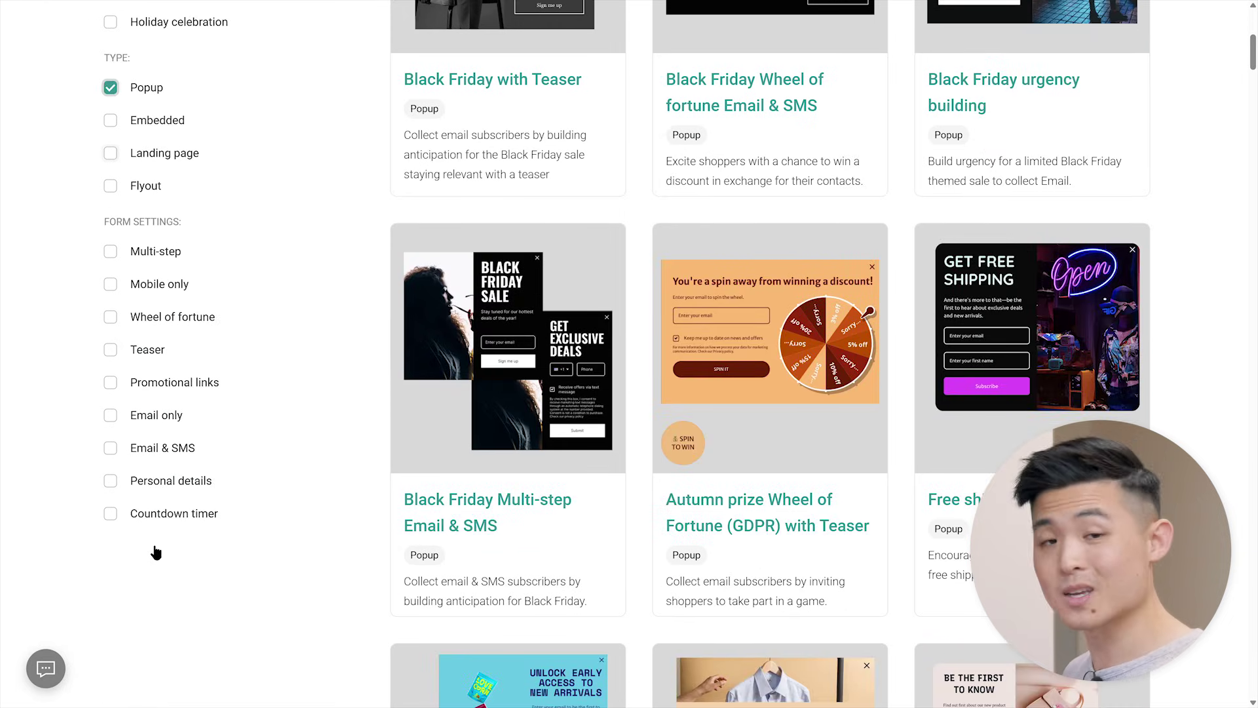
{"action": "scroll", "coordinate": [155, 552], "scroll_direction": "up", "scroll_amount": 7}
Filter templates by Embedded, Landing page and Flyout in turn, then look for out-of-stock templates
{"action": "left_click", "coordinate": [156, 552]}
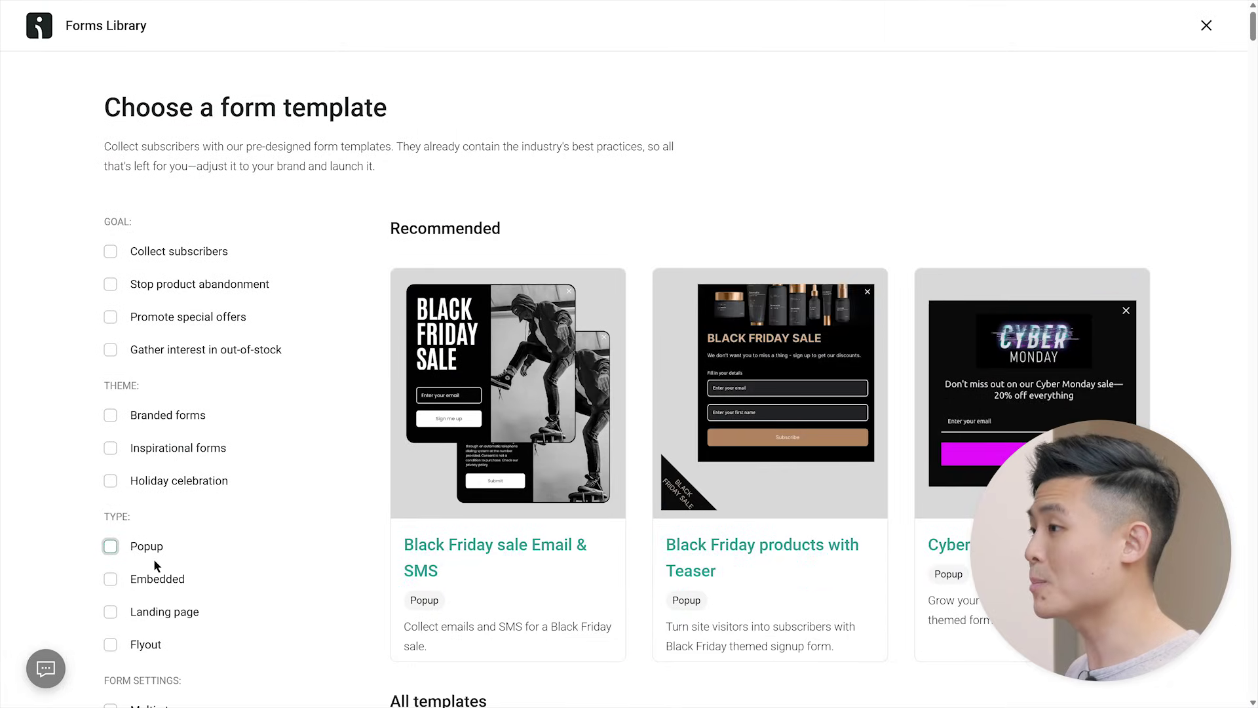
{"action": "left_click", "coordinate": [156, 579]}
{"action": "left_click", "coordinate": [156, 581]}
{"action": "left_click", "coordinate": [155, 614]}
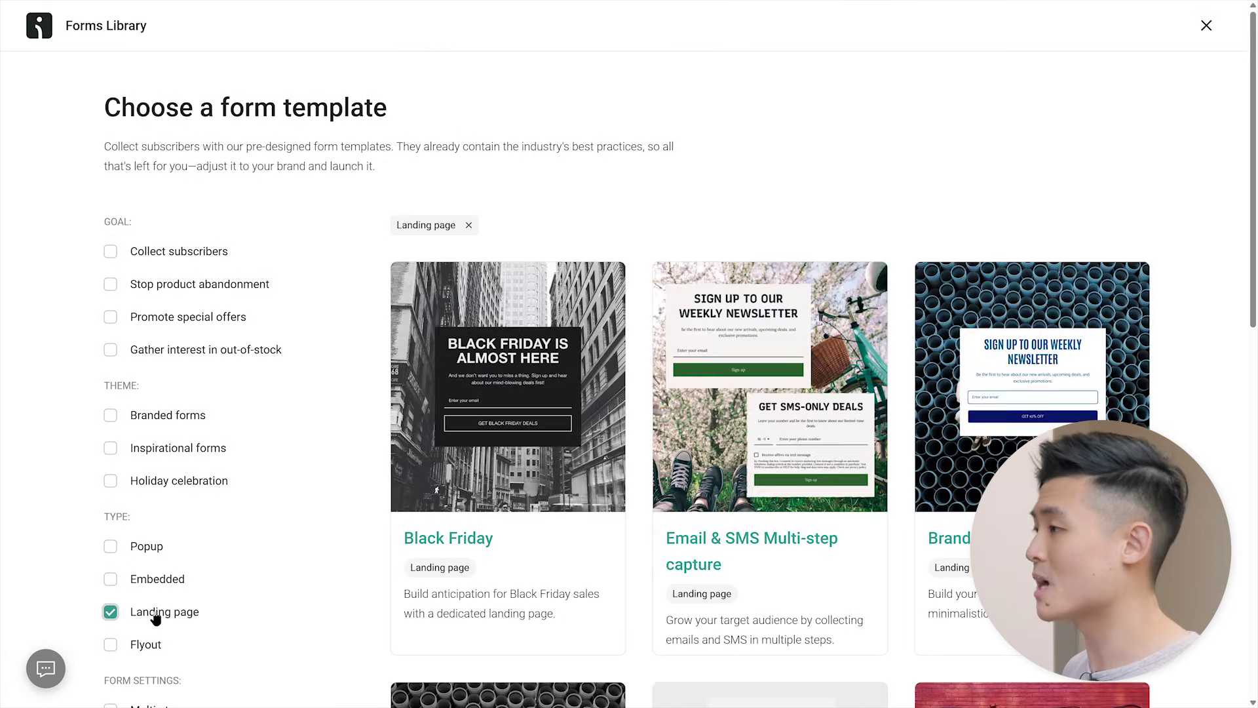
{"action": "left_click", "coordinate": [156, 618]}
{"action": "left_click", "coordinate": [147, 645]}
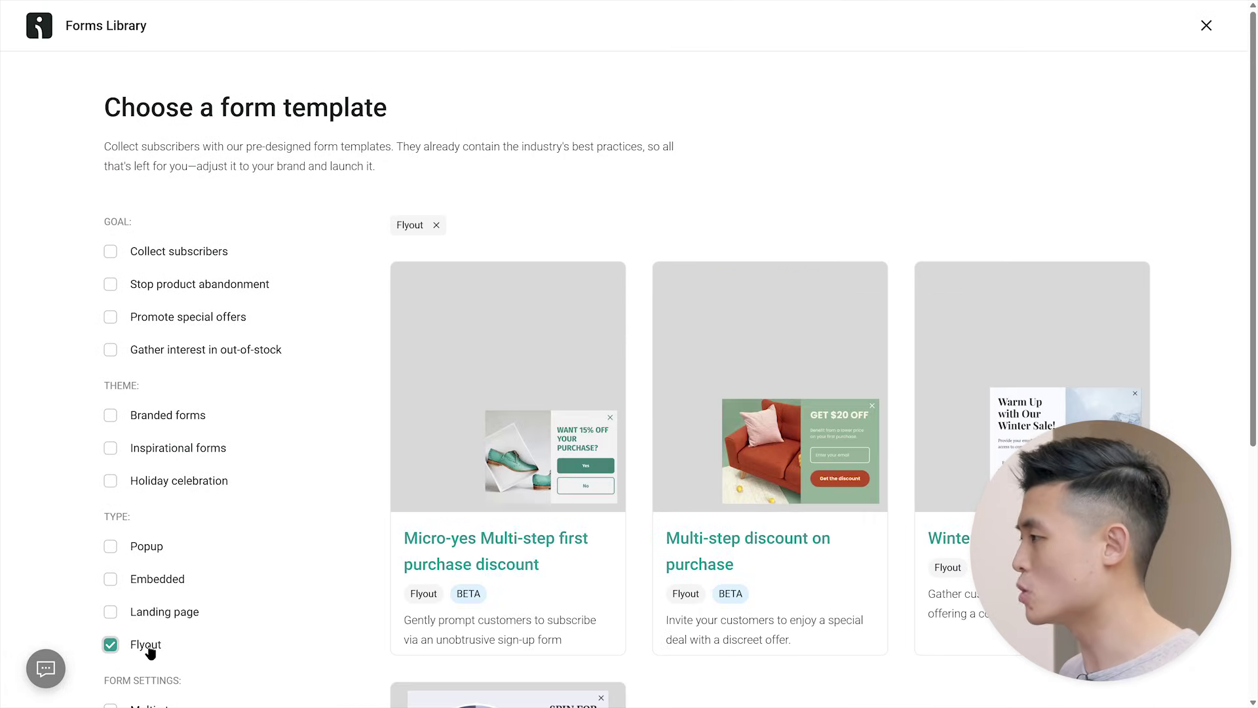
{"action": "left_click", "coordinate": [150, 649]}
{"action": "left_click", "coordinate": [164, 350]}
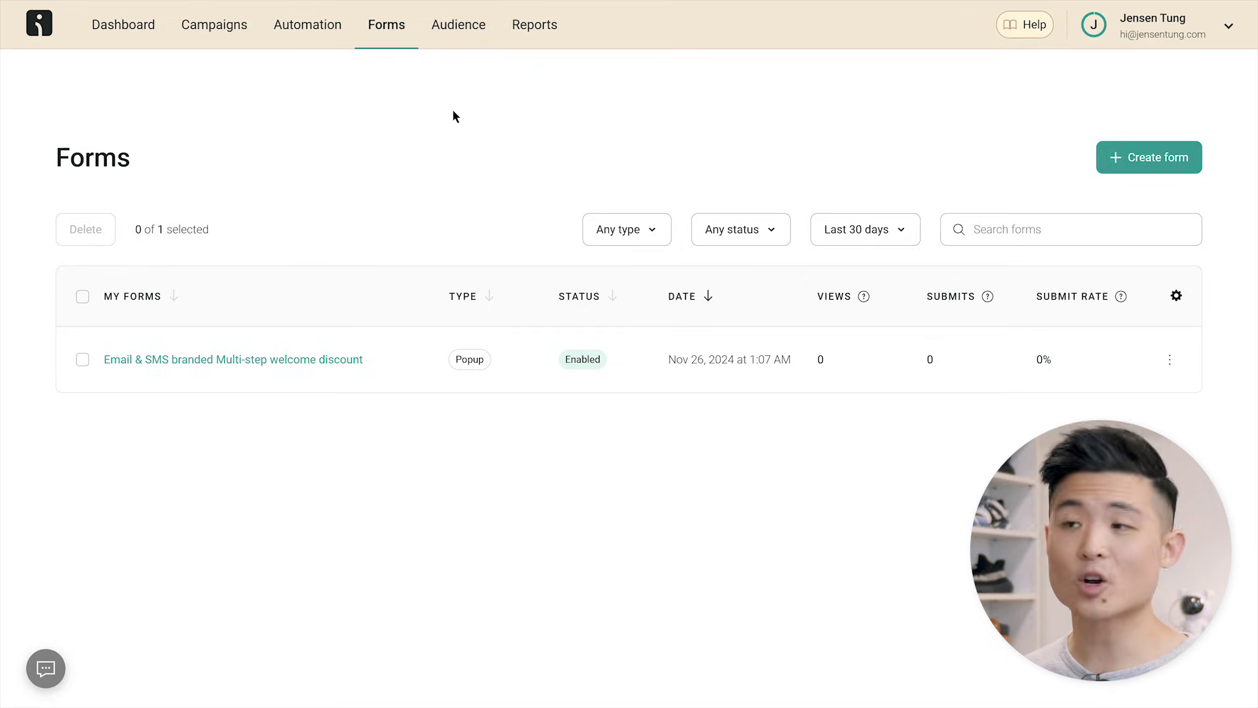
Browse the pre-built segments under Audience > Segments and create Active email subscribers
{"action": "left_click", "coordinate": [454, 38]}
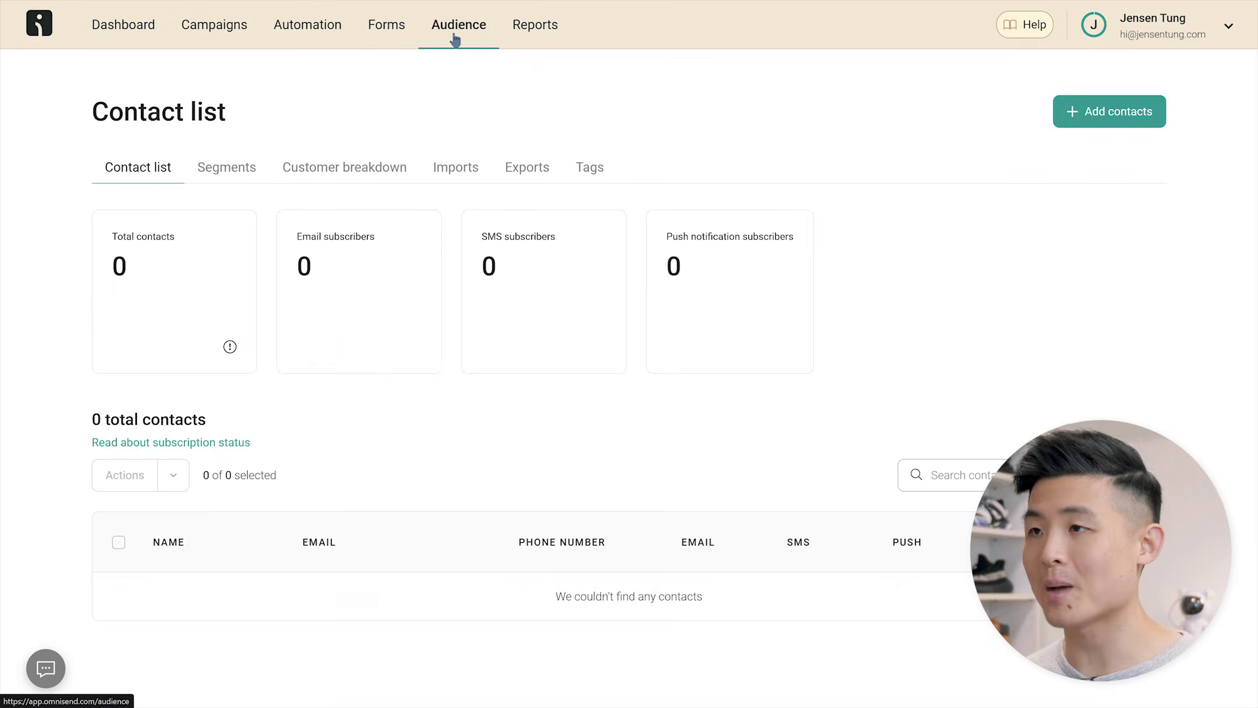
{"action": "left_click", "coordinate": [249, 173]}
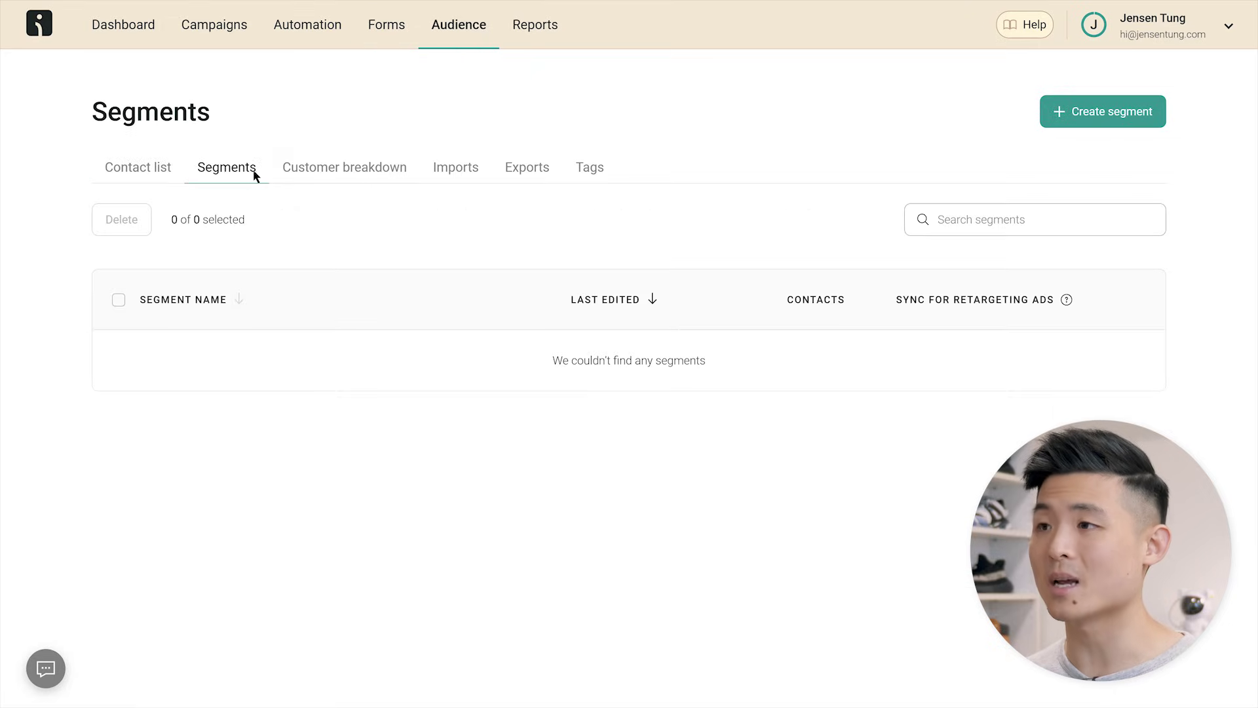
{"action": "left_click", "coordinate": [1103, 117]}
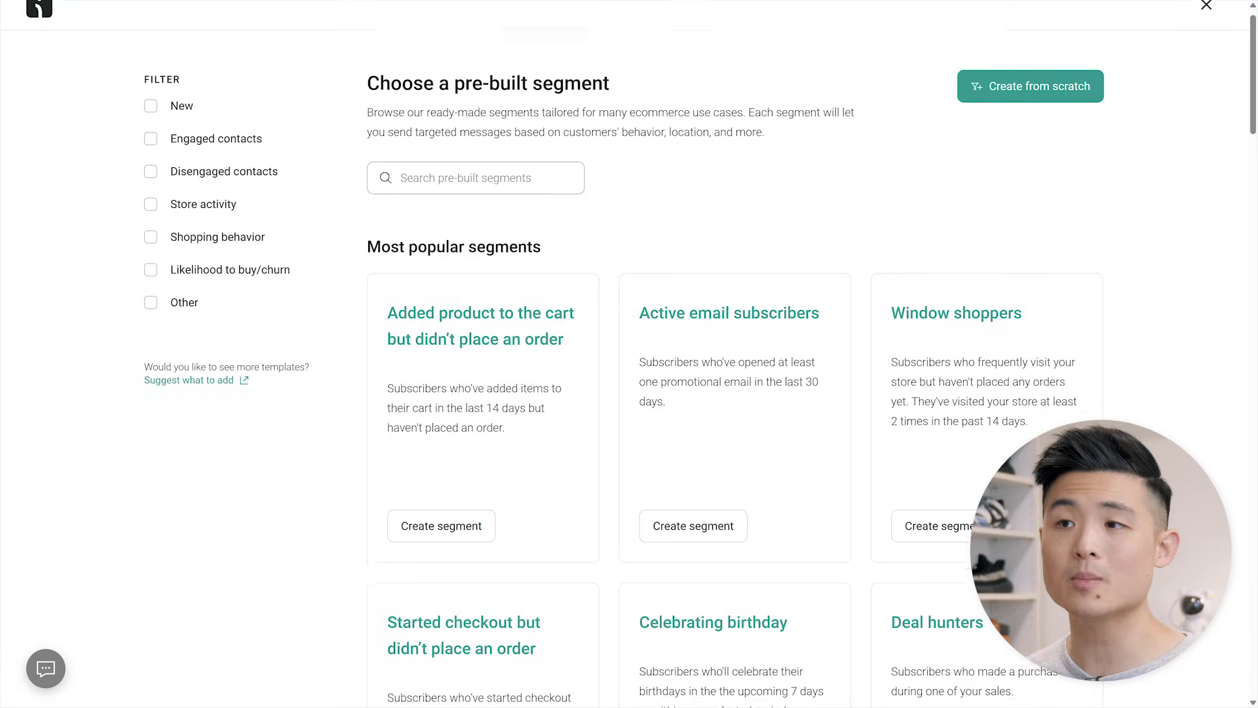
{"action": "scroll", "coordinate": [629, 354], "scroll_direction": "down", "scroll_amount": 5}
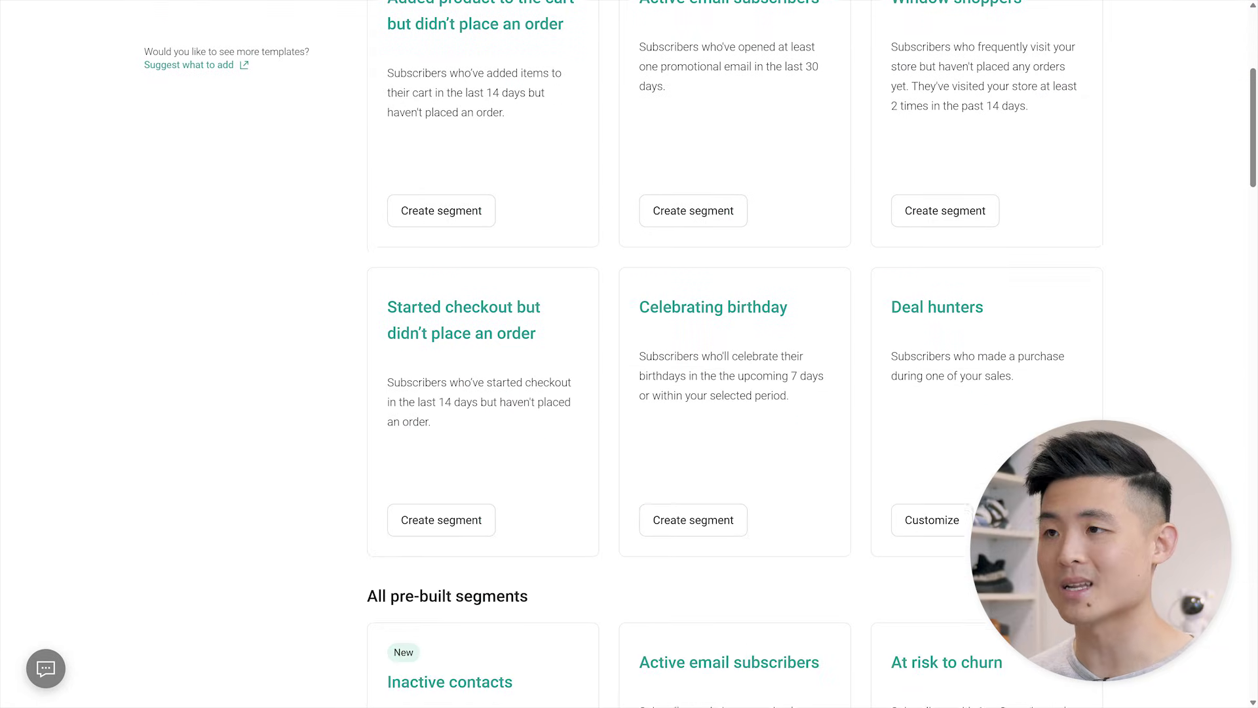
{"action": "scroll", "coordinate": [629, 353], "scroll_direction": "down", "scroll_amount": 5}
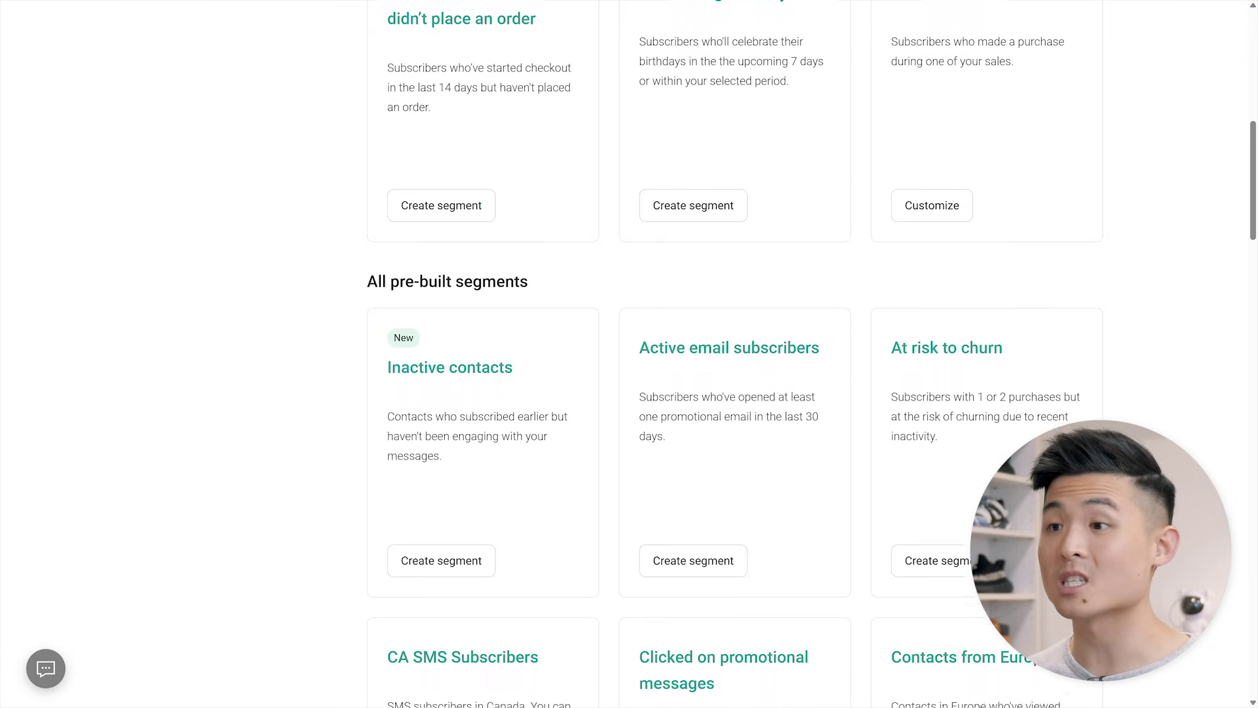
{"action": "scroll", "coordinate": [629, 354], "scroll_direction": "down", "scroll_amount": 4}
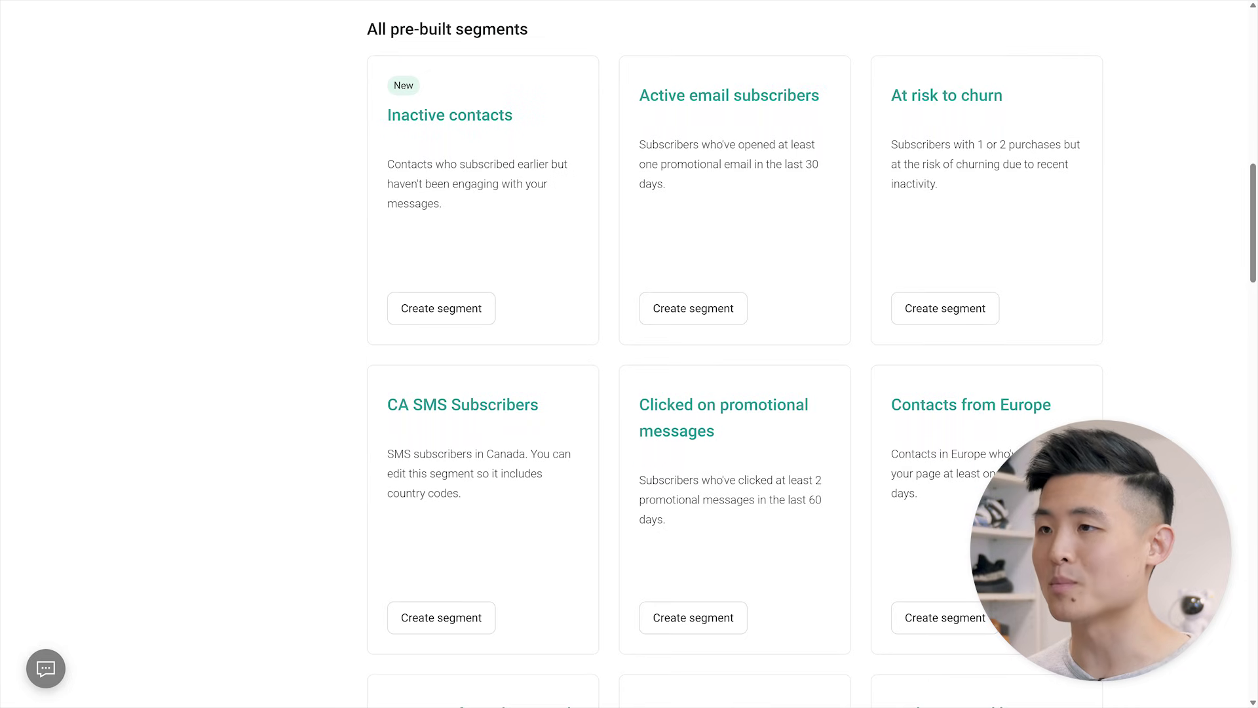
{"action": "scroll", "coordinate": [925, 556], "scroll_direction": "up", "scroll_amount": 14}
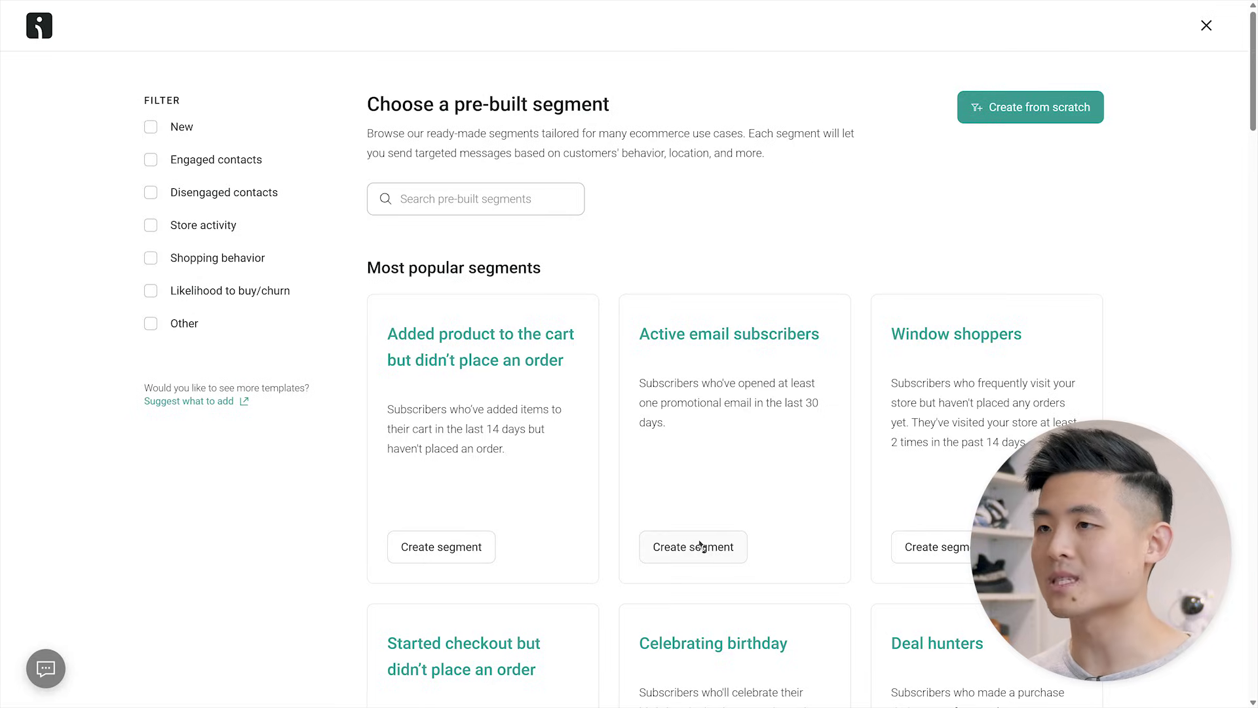
{"action": "left_click", "coordinate": [693, 547]}
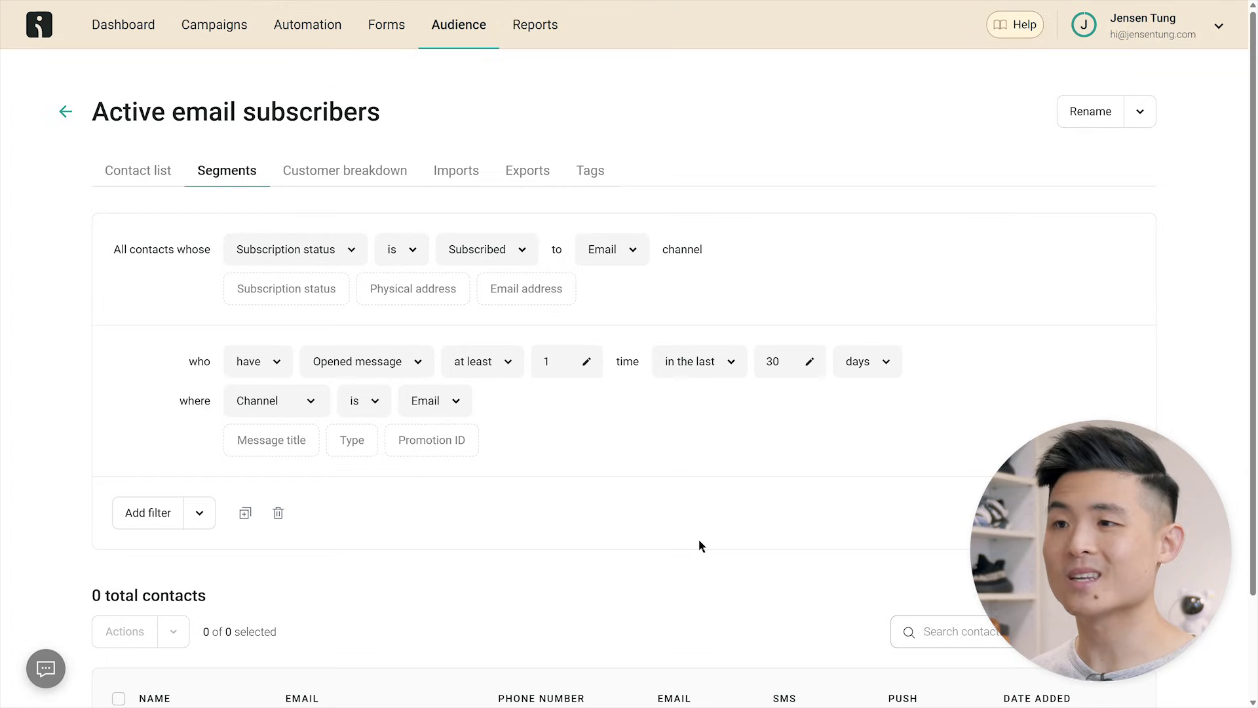
Change the opened-email window from 30 to 14 days and save the Active email subscribers segment
{"action": "left_click", "coordinate": [779, 362]}
{"action": "type", "text": "14"}
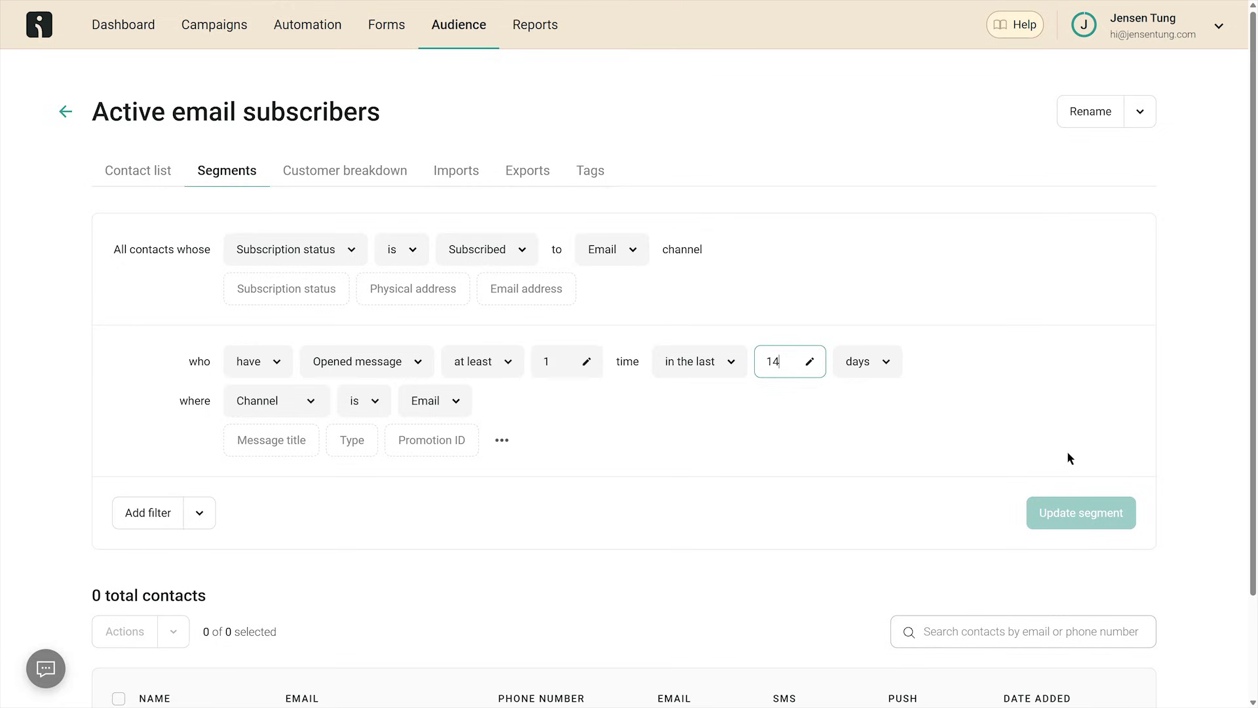
{"action": "left_click", "coordinate": [1076, 499]}
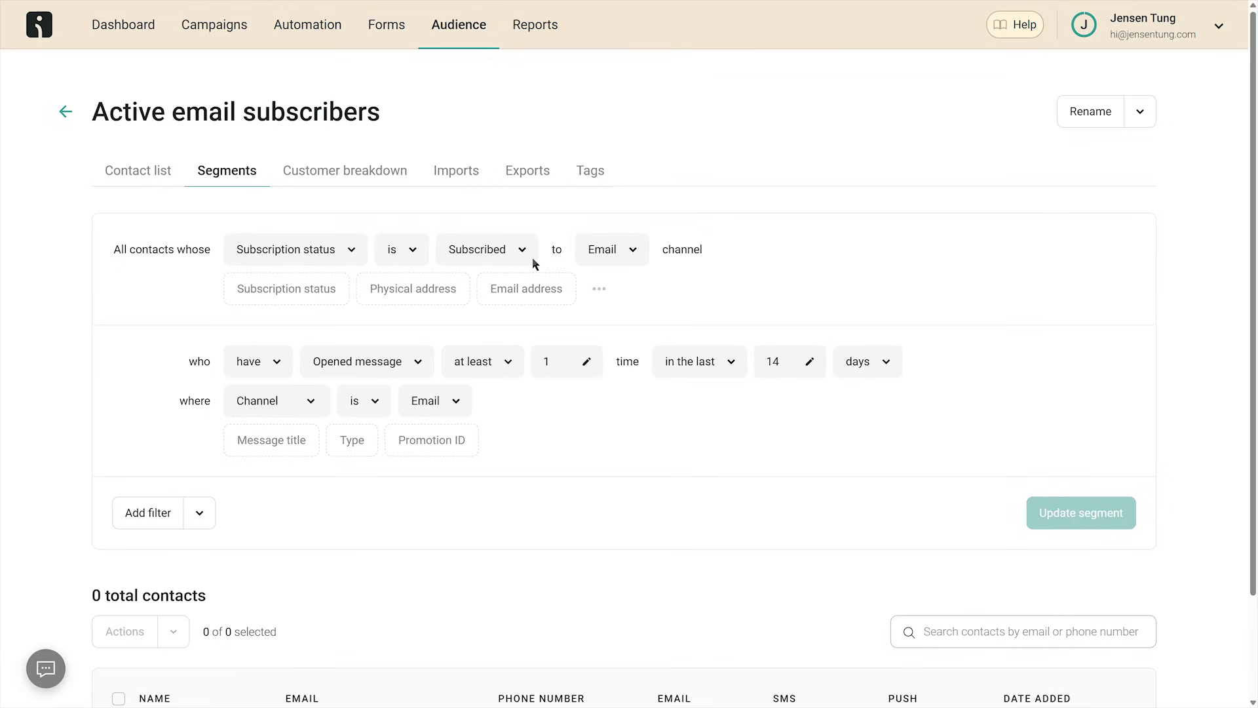
{"action": "left_click", "coordinate": [239, 173]}
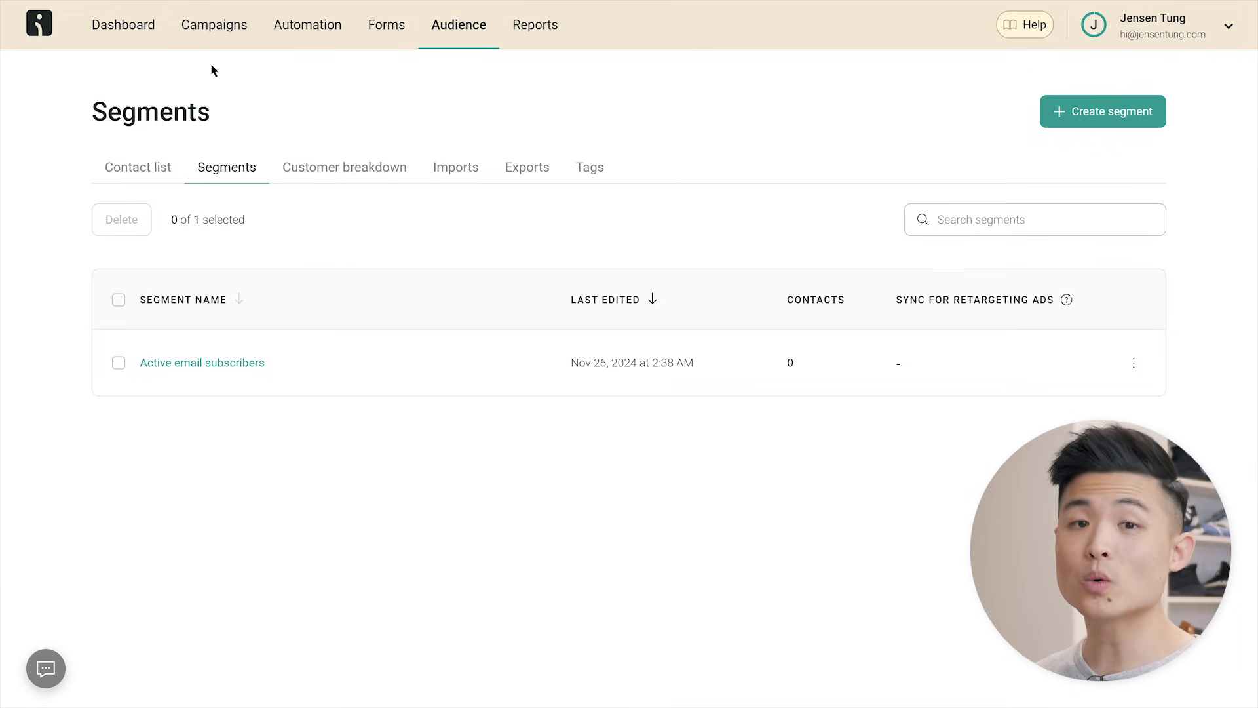
Create a new email campaign and try an urgency-style sample subject line
{"action": "left_click", "coordinate": [212, 41]}
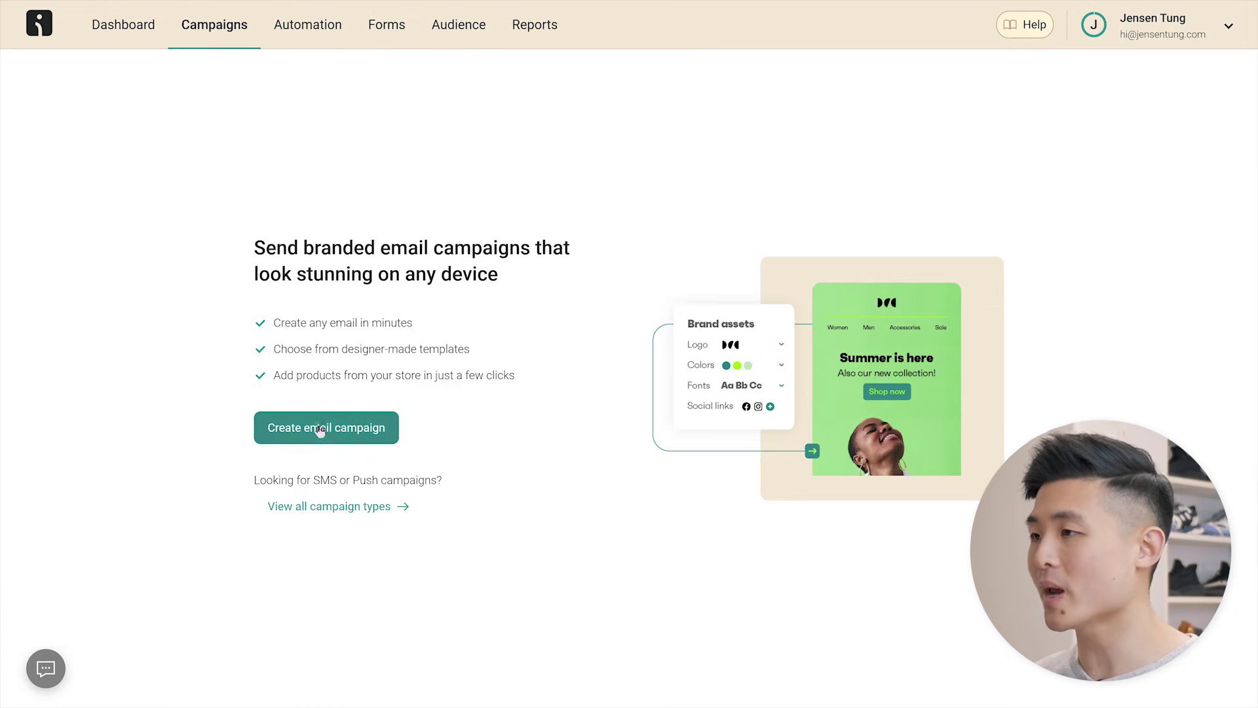
{"action": "left_click", "coordinate": [321, 433]}
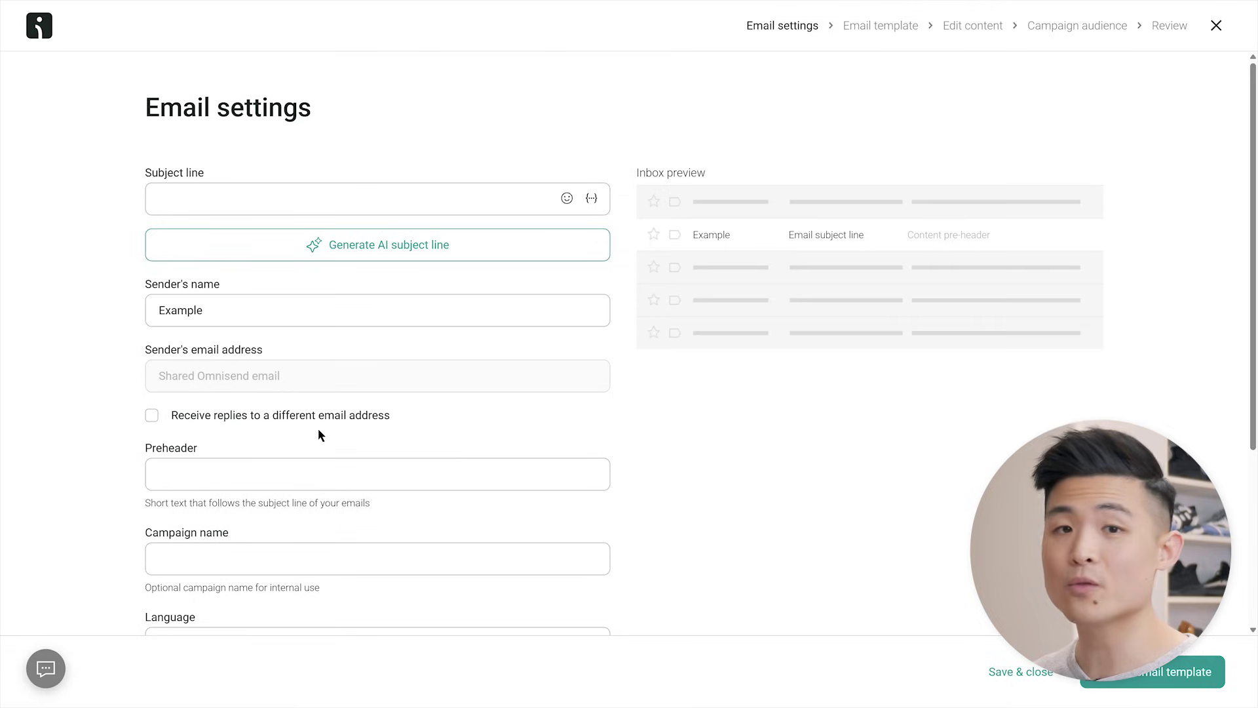
{"action": "left_click", "coordinate": [208, 203]}
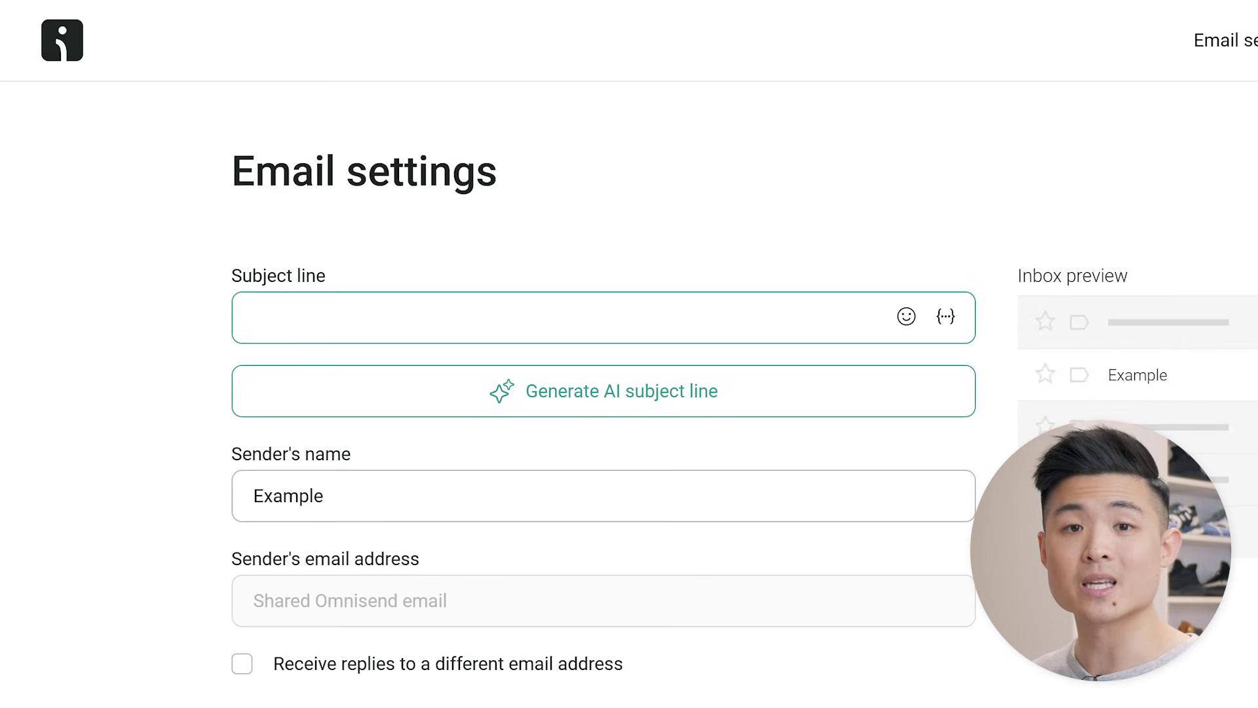
{"action": "type", "text": "New Styles Are Here—Shop Before It’s Gone!"}
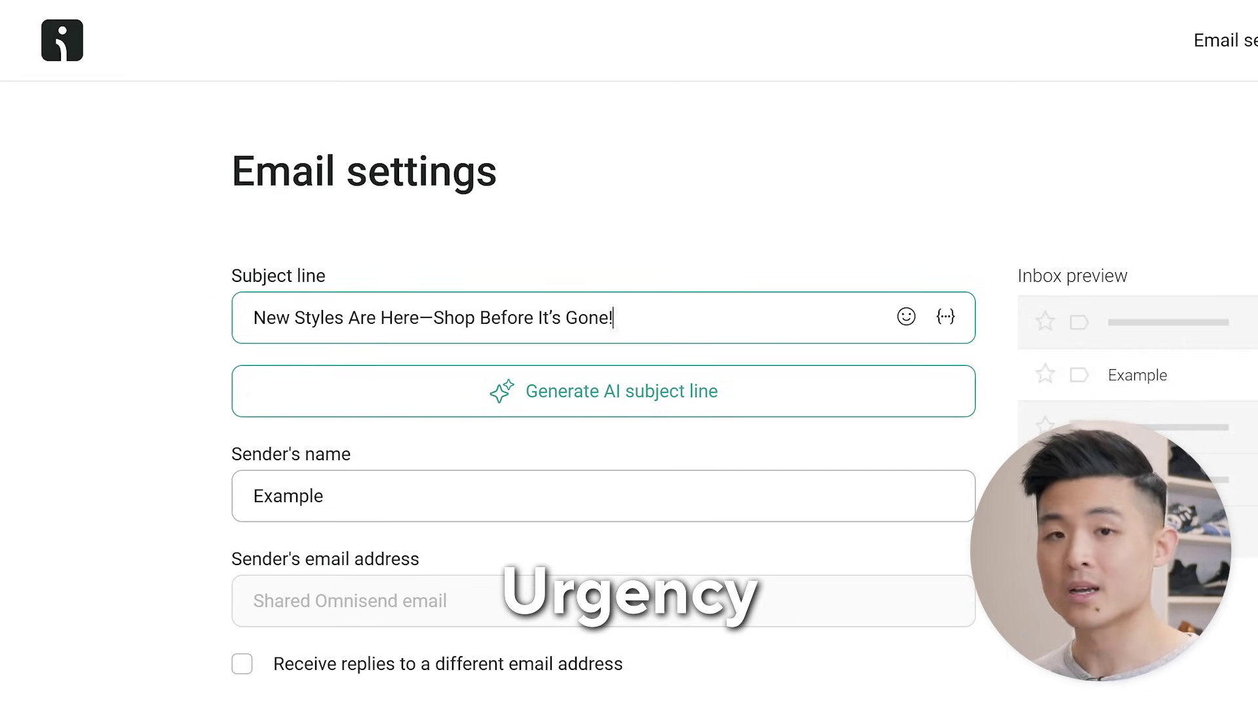
{"action": "key", "text": "ctrl+a"}
{"action": "key", "text": "BackSpace"}
Try the curiosity-style and 10% offer sample subject lines, clearing each one
{"action": "type", "text": "Our Latest Collection is Here—Take a Look!"}
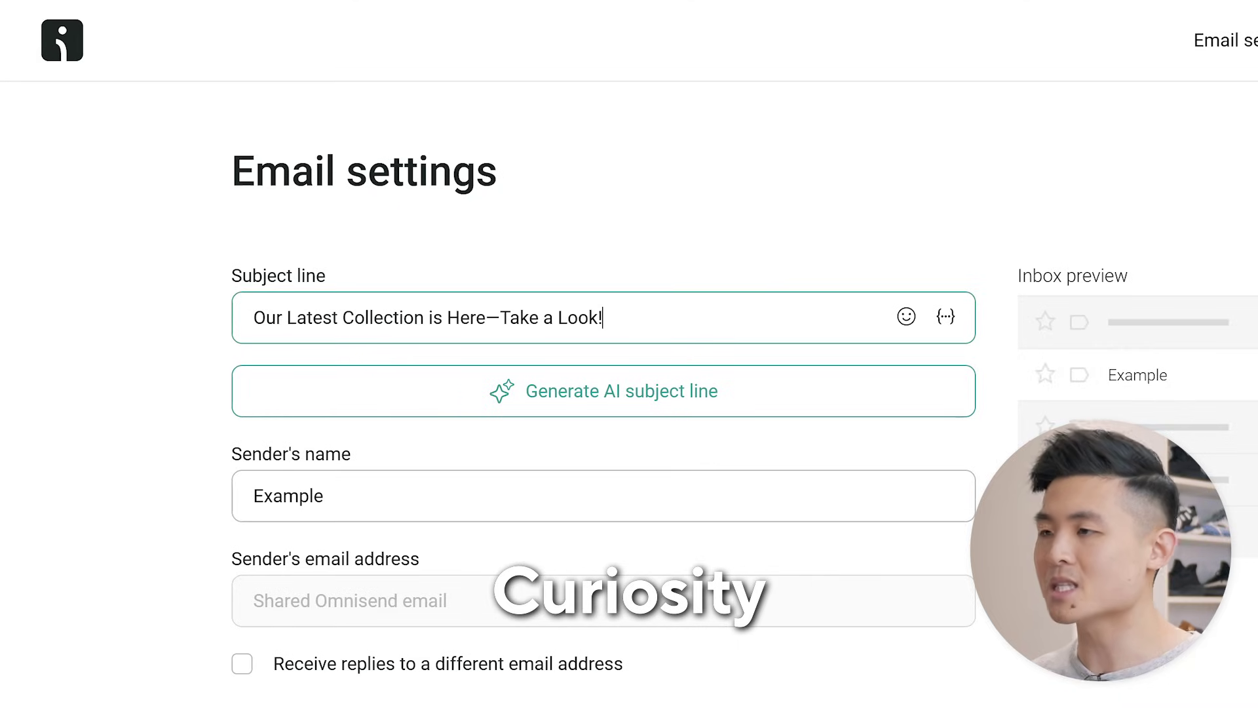
{"action": "key", "text": "ctrl+a"}
{"action": "key", "text": "BackSpace"}
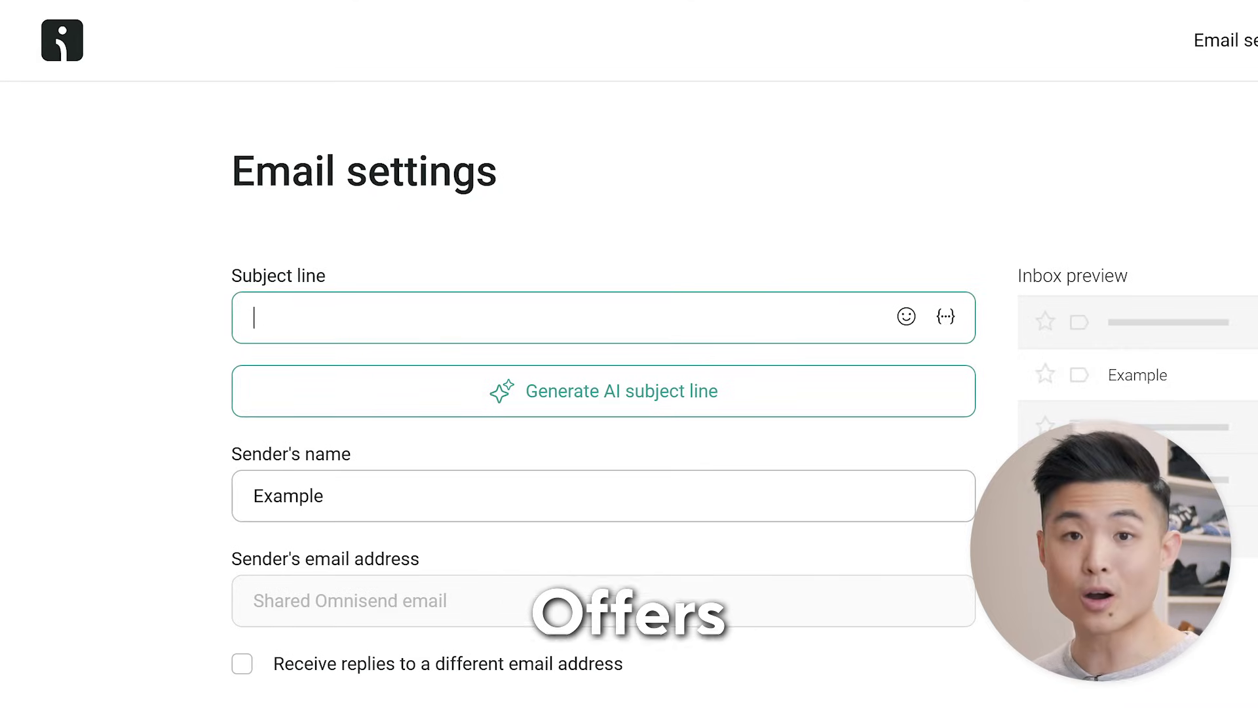
{"action": "type", "text": "10% Off the Hottest New Arrivals"}
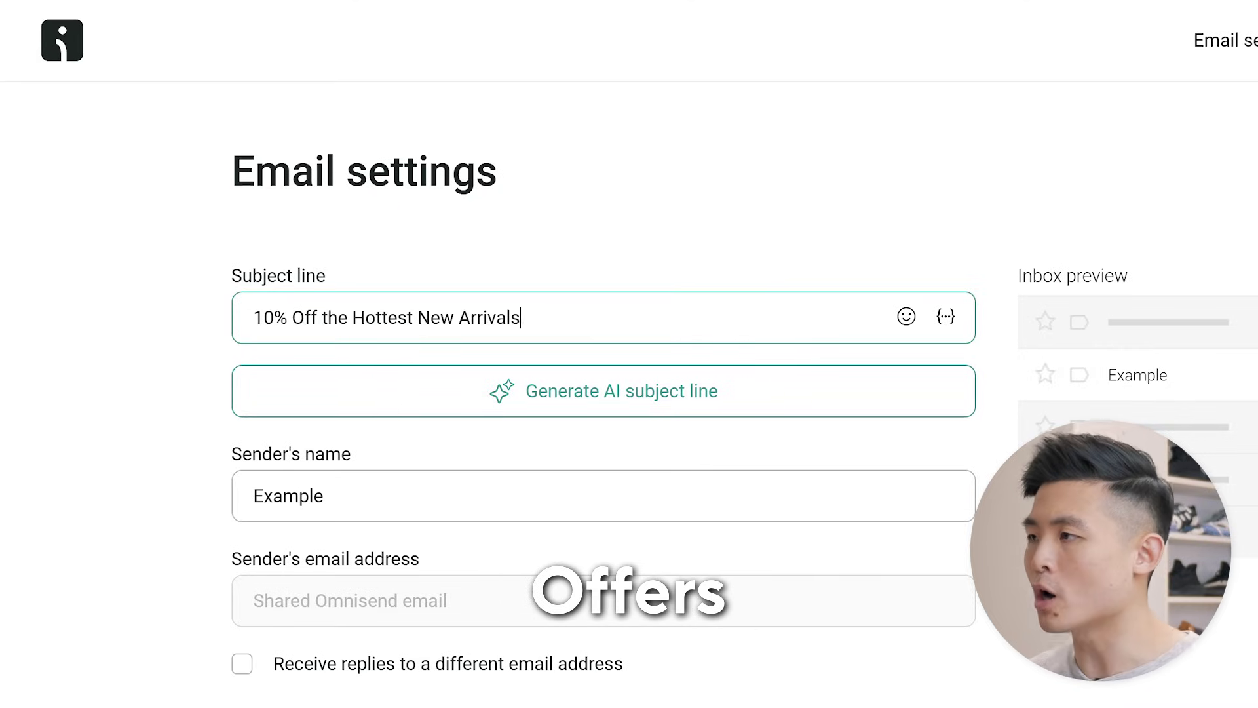
{"action": "key", "text": "ctrl+a"}
{"action": "key", "text": "BackSpace"}
Replace the fall season subject with 'Hey _____, You'll Love Our New Collection!'
{"action": "type", "text": "Fresh Looks For This Fall Season"}
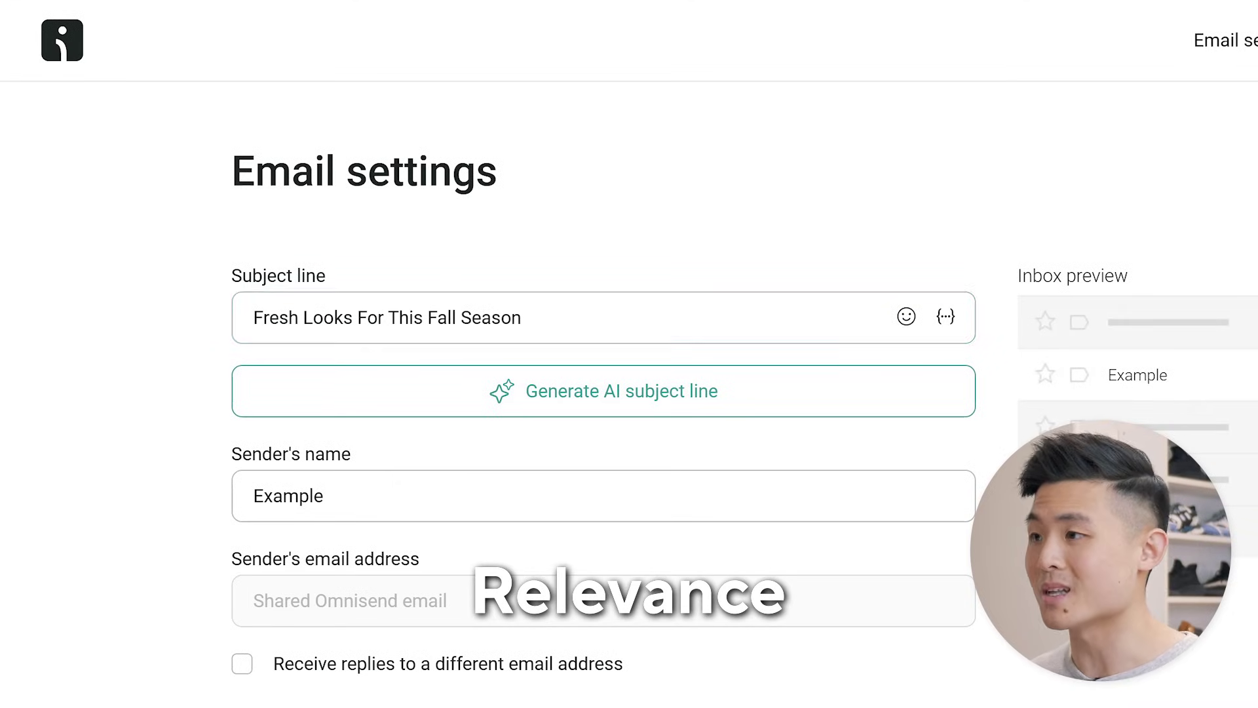
{"action": "left_click", "coordinate": [524, 317]}
{"action": "key", "text": "ctrl+a"}
{"action": "key", "text": "BackSpace"}
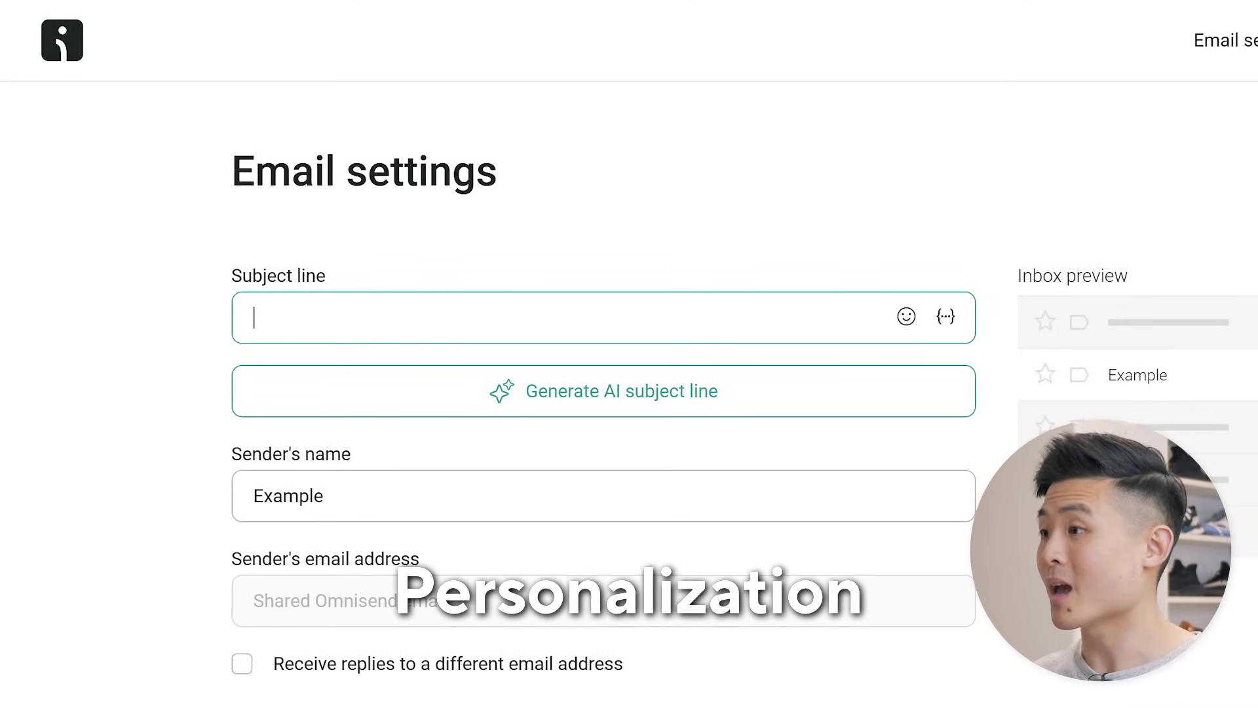
{"action": "type", "text": "Hey _____, You’ll Love Our New Collection!"}
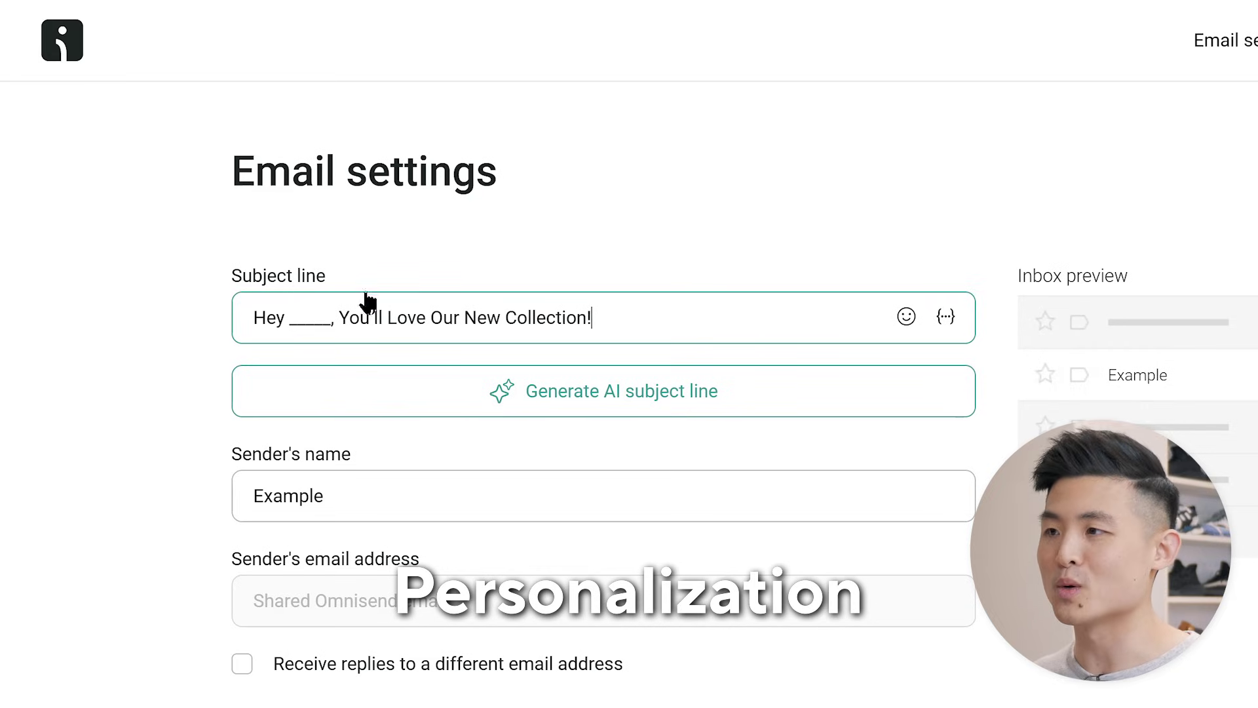
{"action": "left_click_drag", "start_coordinate": [331, 317], "coordinate": [313, 321]}
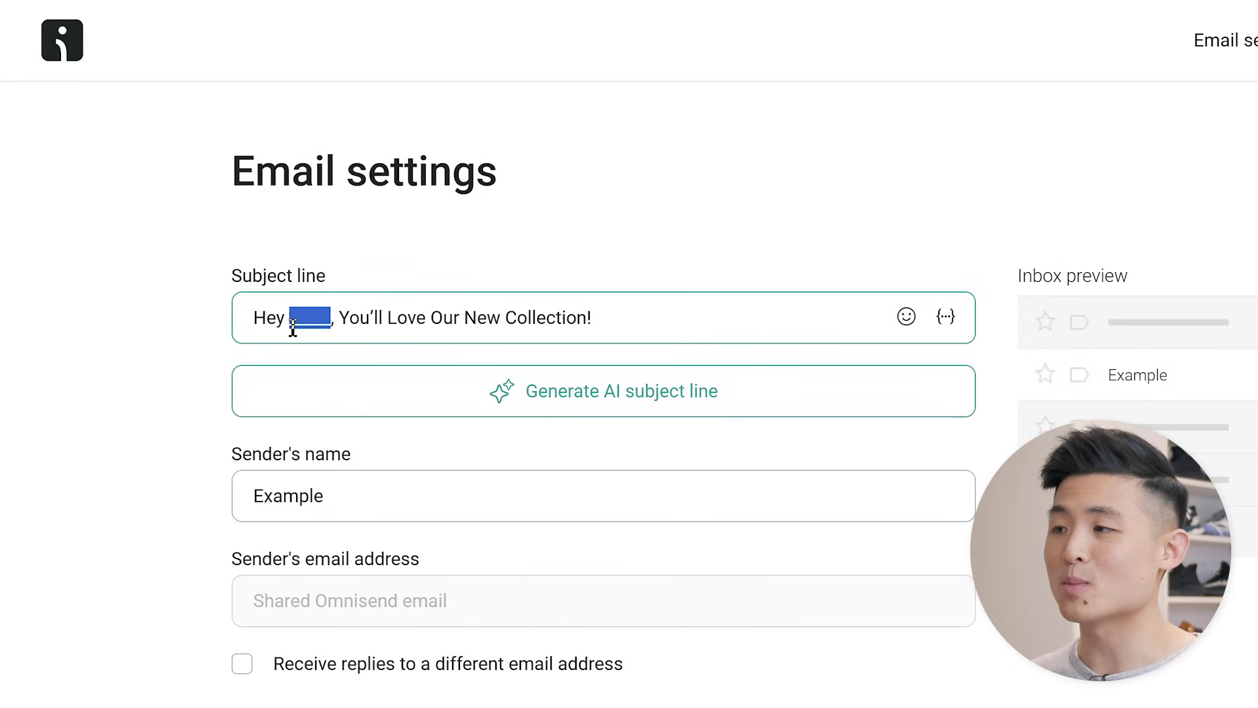
Insert the first-name placeholder, then adopt the AI subject 'Get this Now: Exclusive New Collection Just In!'
{"action": "left_click", "coordinate": [945, 316]}
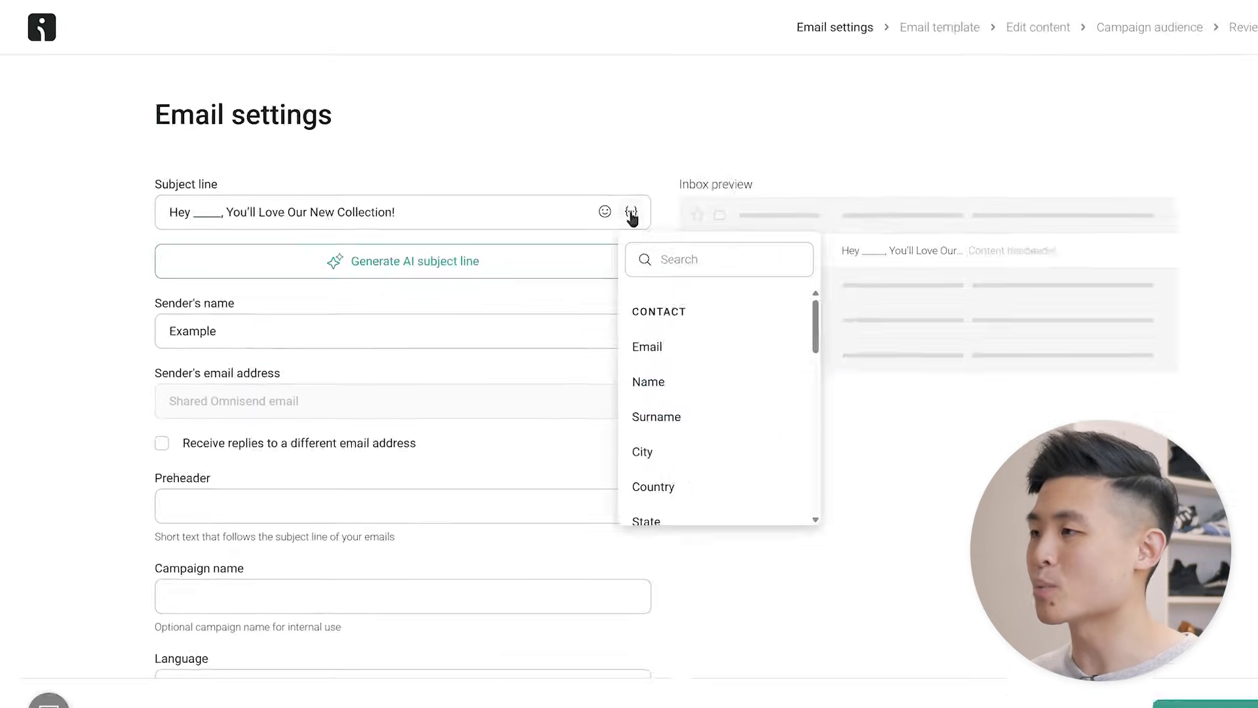
{"action": "left_click", "coordinate": [992, 565]}
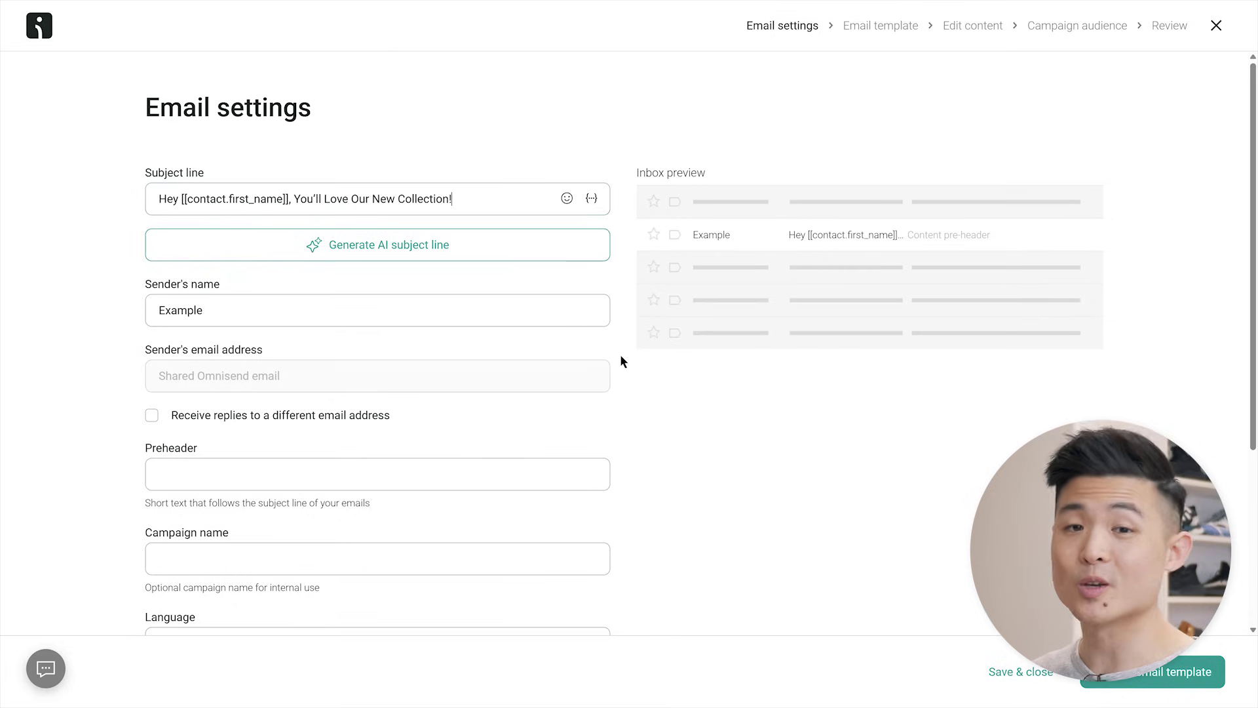
{"action": "left_click", "coordinate": [538, 258]}
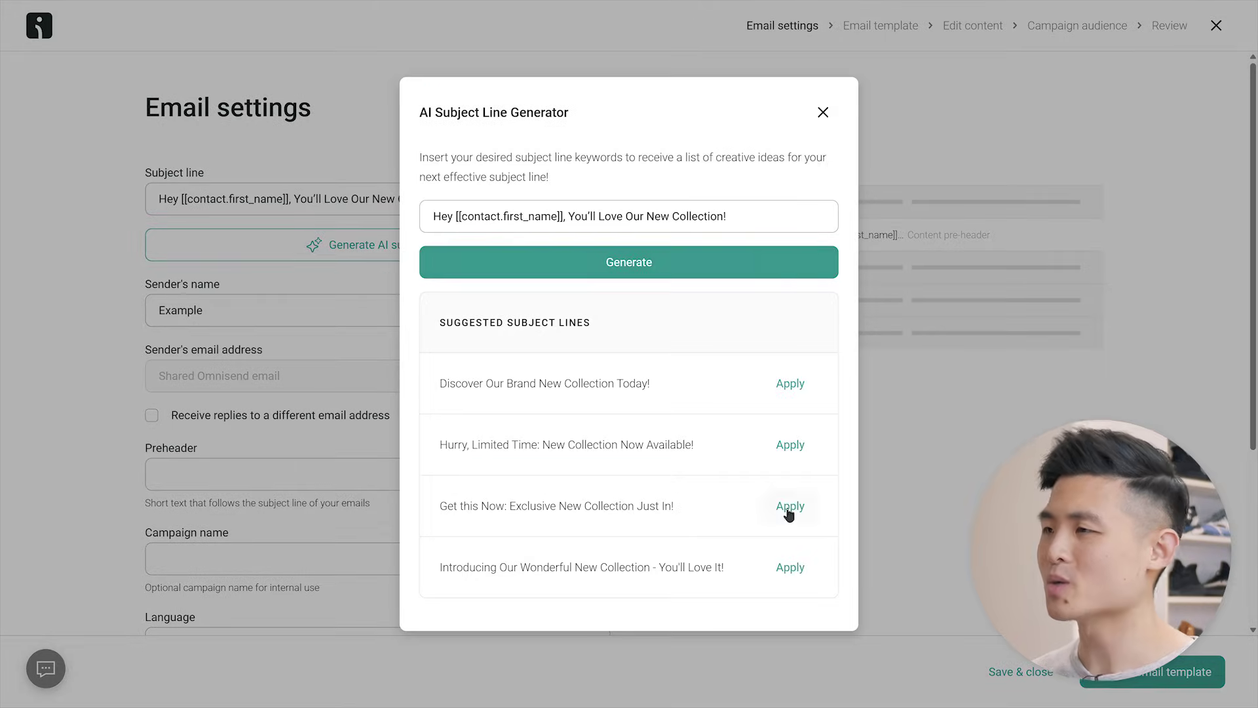
{"action": "left_click", "coordinate": [789, 511]}
Replace the sender name and add the preheader 'These Pieces Won’t Last!'
{"action": "triple_click", "coordinate": [556, 312]}
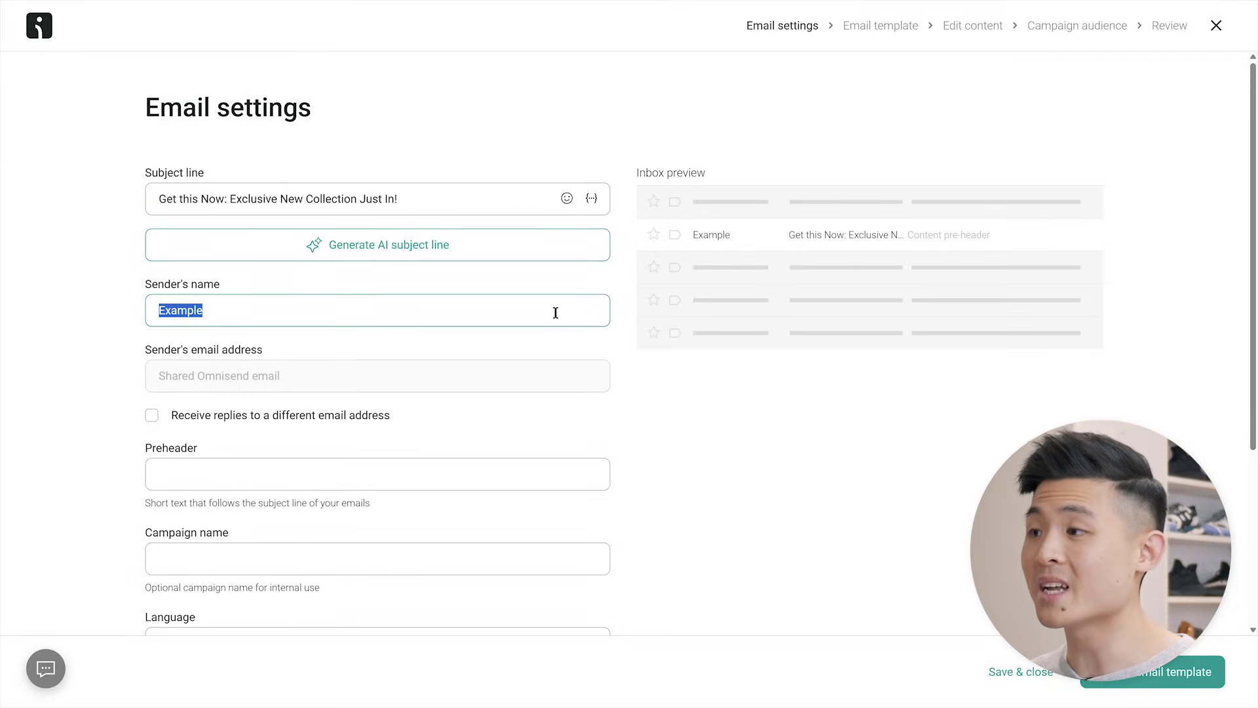
{"action": "type", "text": "Jensen Tung"}
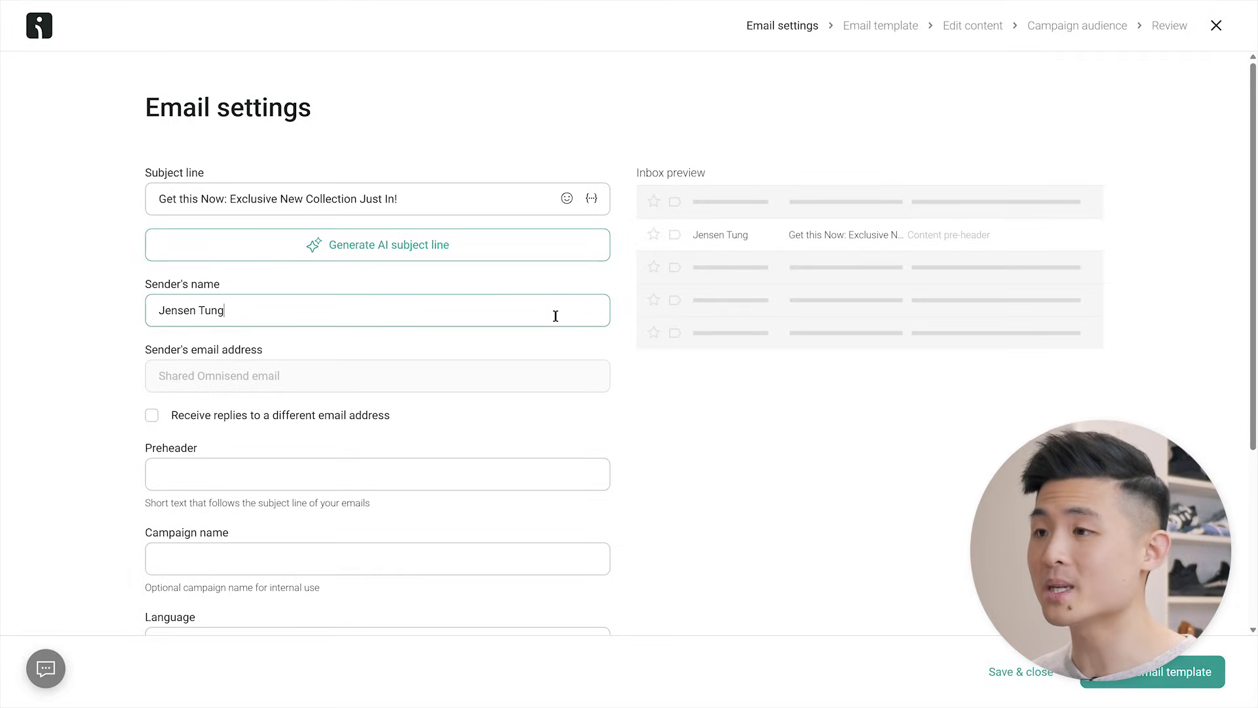
{"action": "left_click", "coordinate": [491, 466]}
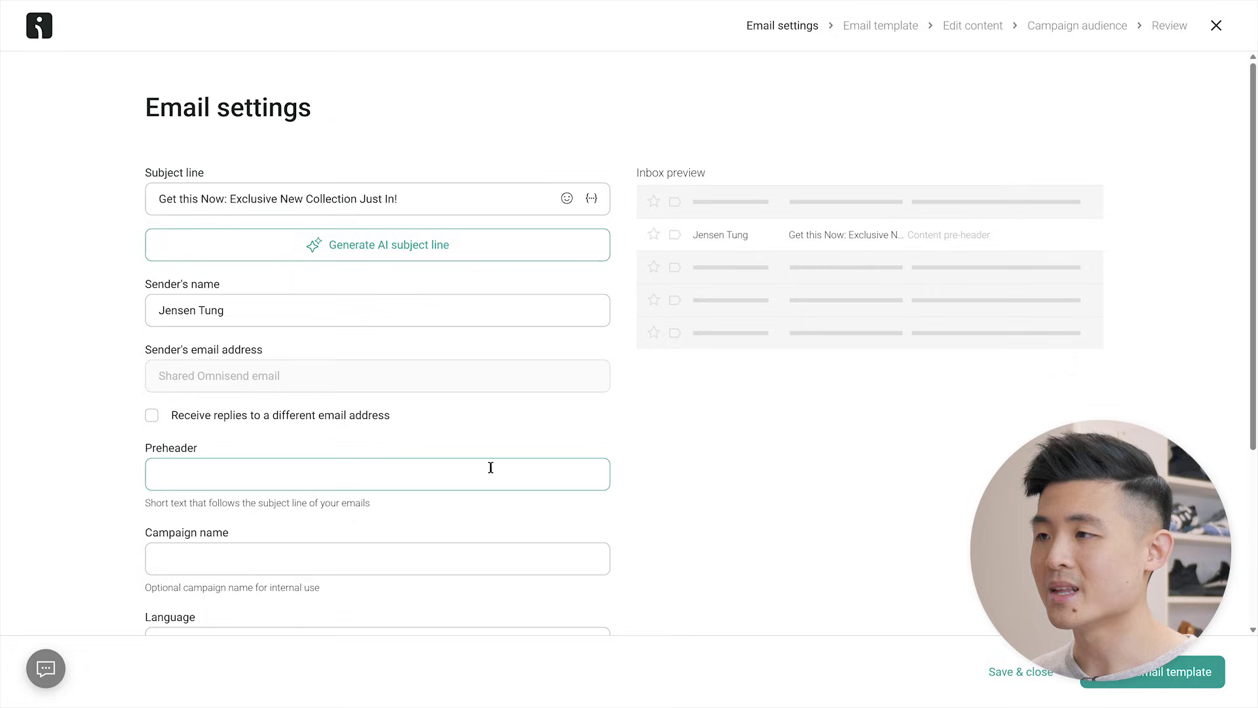
{"action": "type", "text": "These Pieces Won’t Last!"}
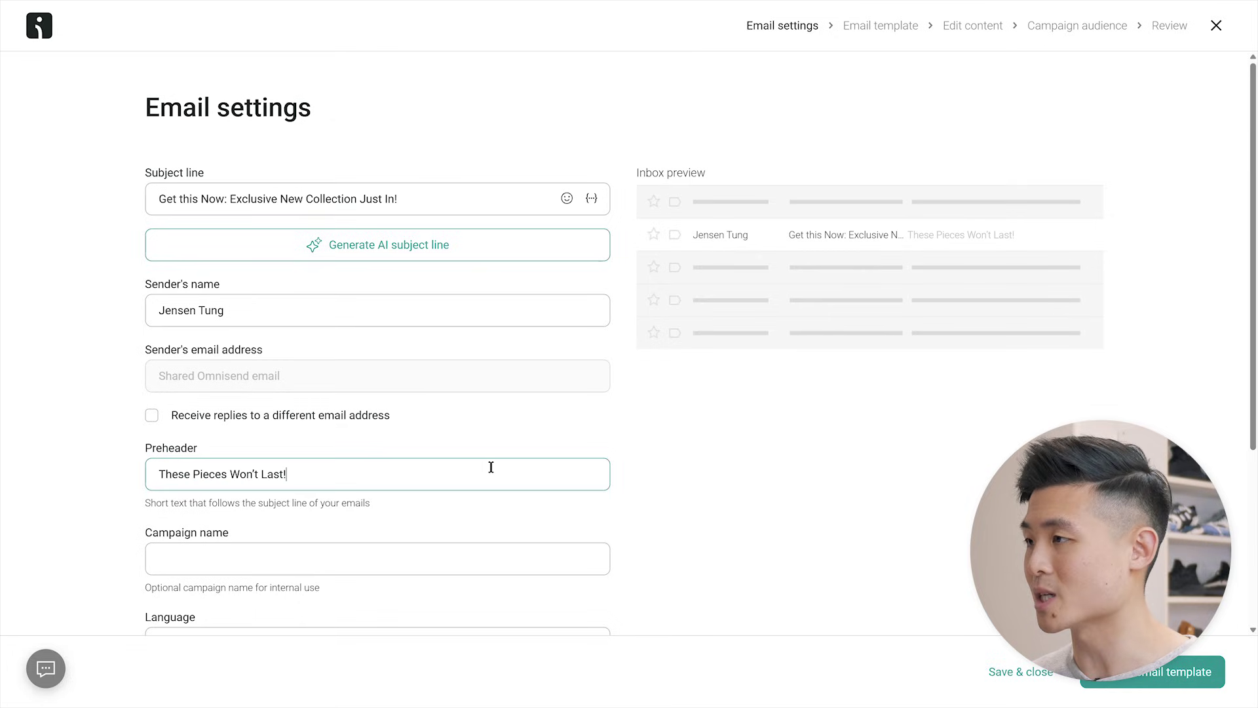
Name the campaign 'New Collection 1' and continue to template selection
{"action": "left_click", "coordinate": [476, 553]}
{"action": "type", "text": "New Col"}
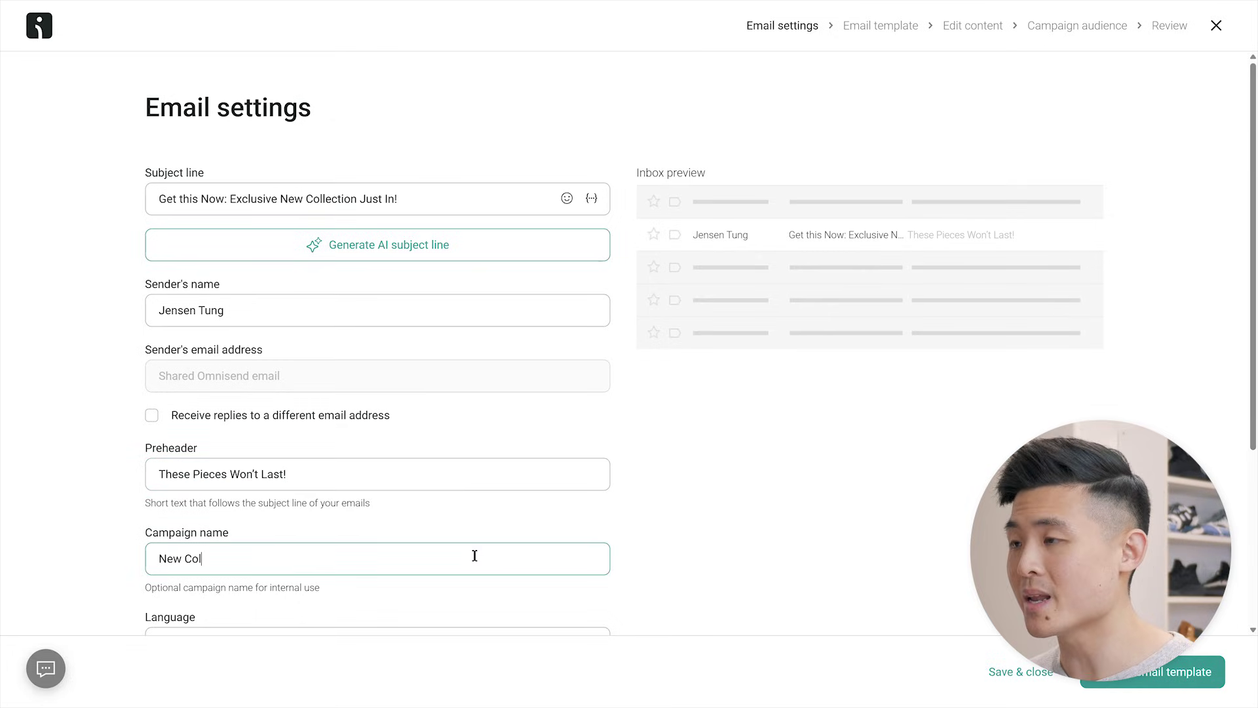
{"action": "type", "text": "lection 1"}
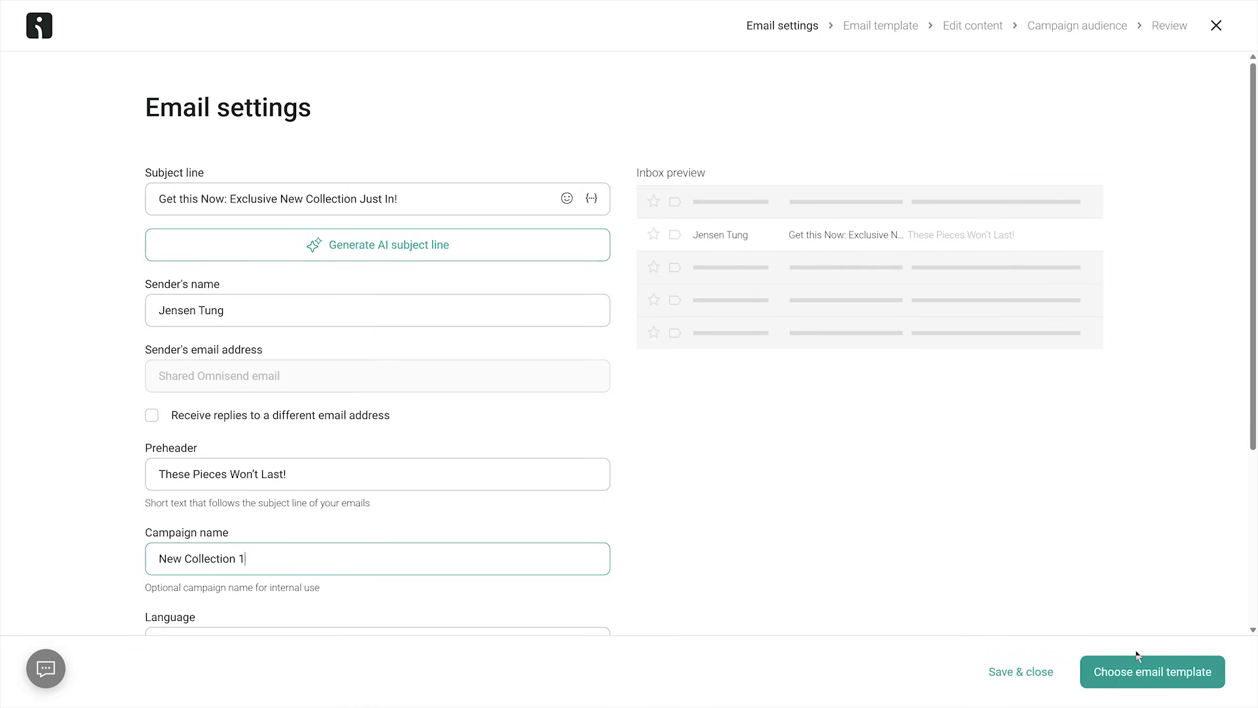
{"action": "left_click", "coordinate": [1151, 672]}
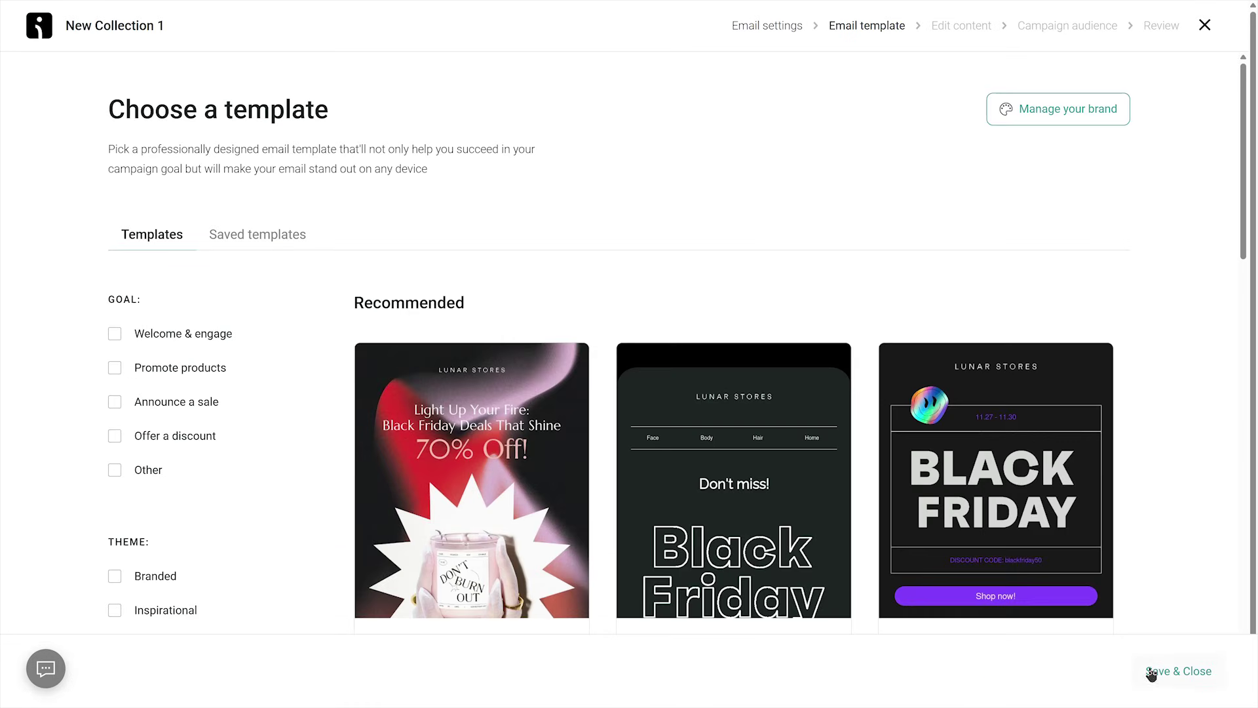
Filter templates to Promote products and Clothing, preview Showcase new arrivals, and apply it
{"action": "scroll", "coordinate": [675, 367], "scroll_direction": "down", "scroll_amount": 4}
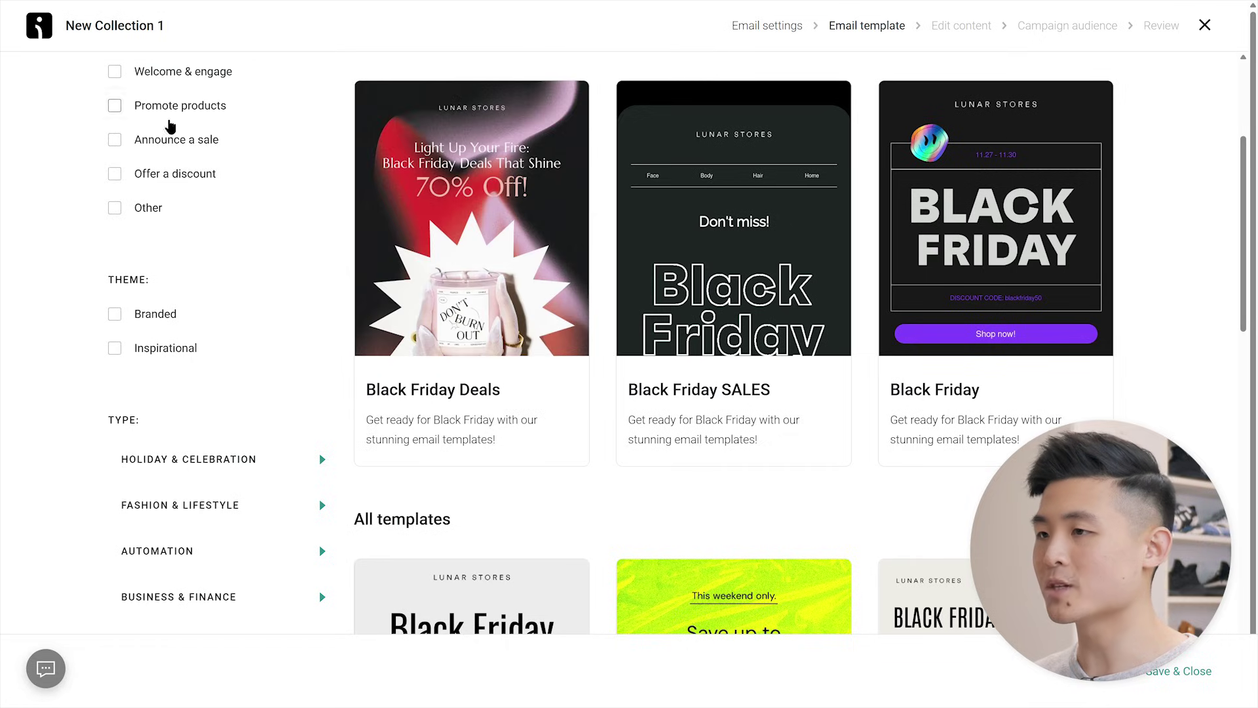
{"action": "left_click", "coordinate": [154, 113]}
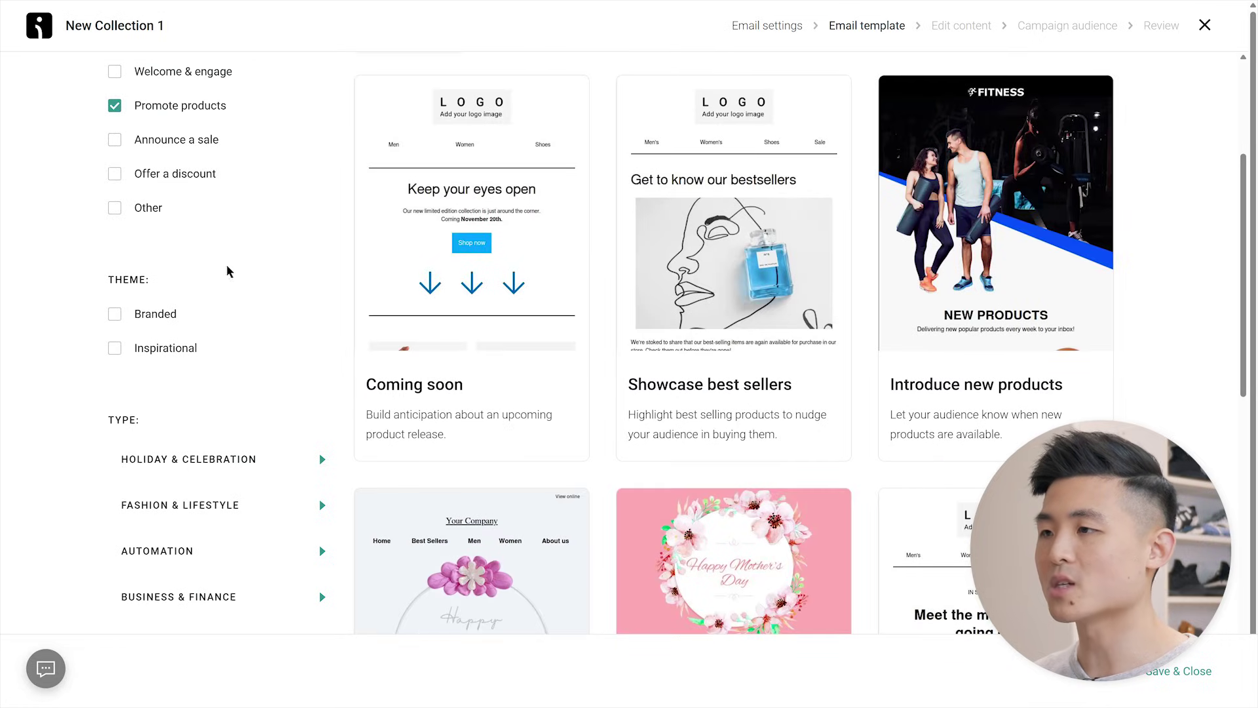
{"action": "left_click", "coordinate": [231, 509]}
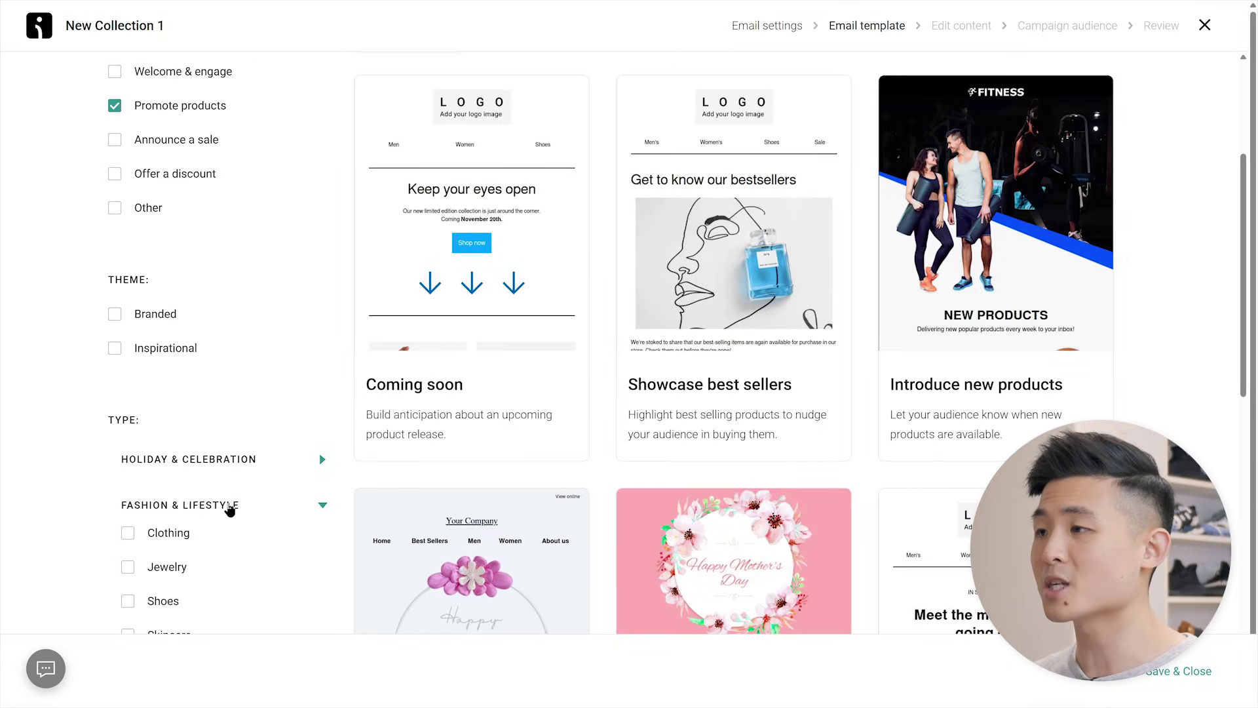
{"action": "left_click", "coordinate": [183, 535]}
{"action": "scroll", "coordinate": [183, 535], "scroll_direction": "down", "scroll_amount": 15}
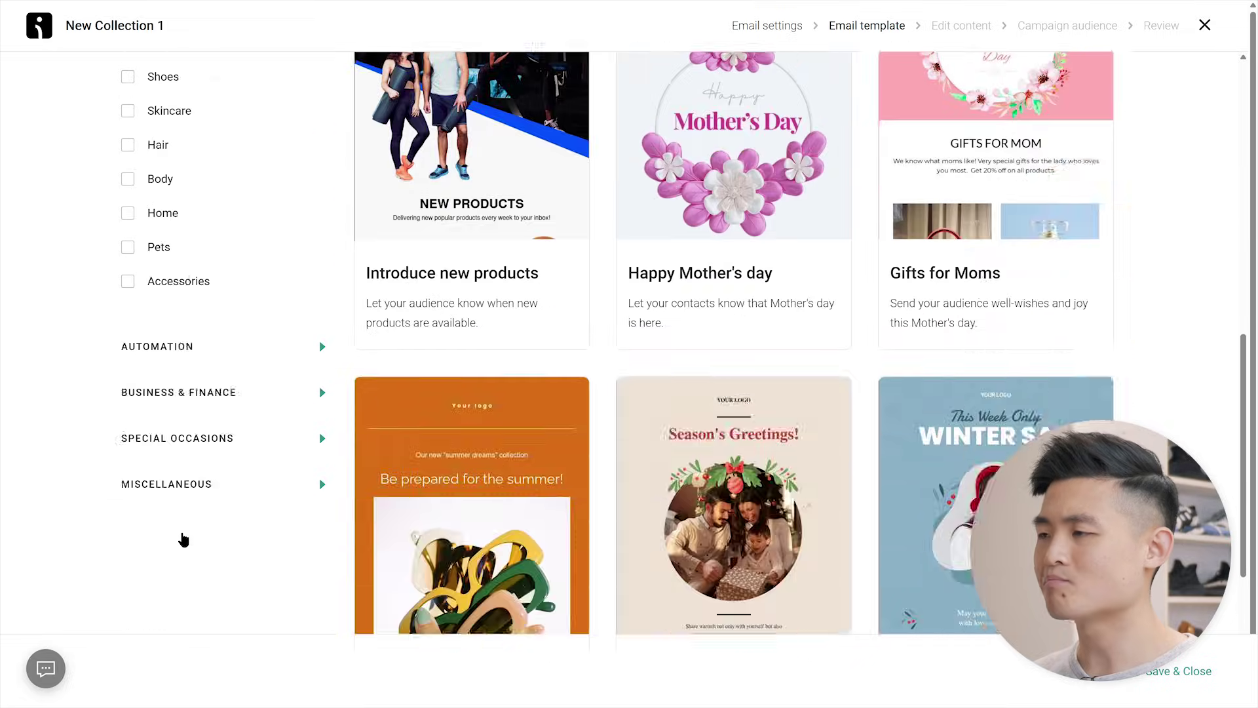
{"action": "scroll", "coordinate": [183, 536], "scroll_direction": "down", "scroll_amount": 6}
{"action": "mouse_move", "coordinate": [723, 371]}
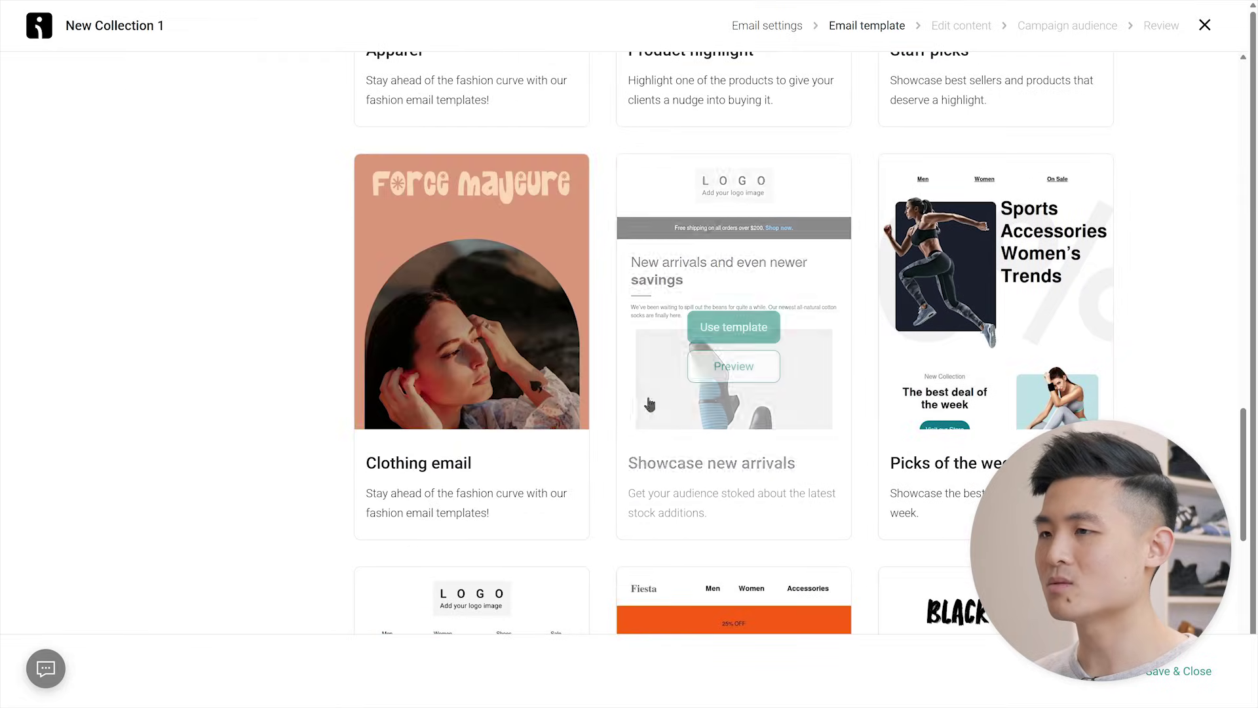
{"action": "left_click", "coordinate": [724, 371]}
{"action": "scroll", "coordinate": [722, 371], "scroll_direction": "down", "scroll_amount": 10}
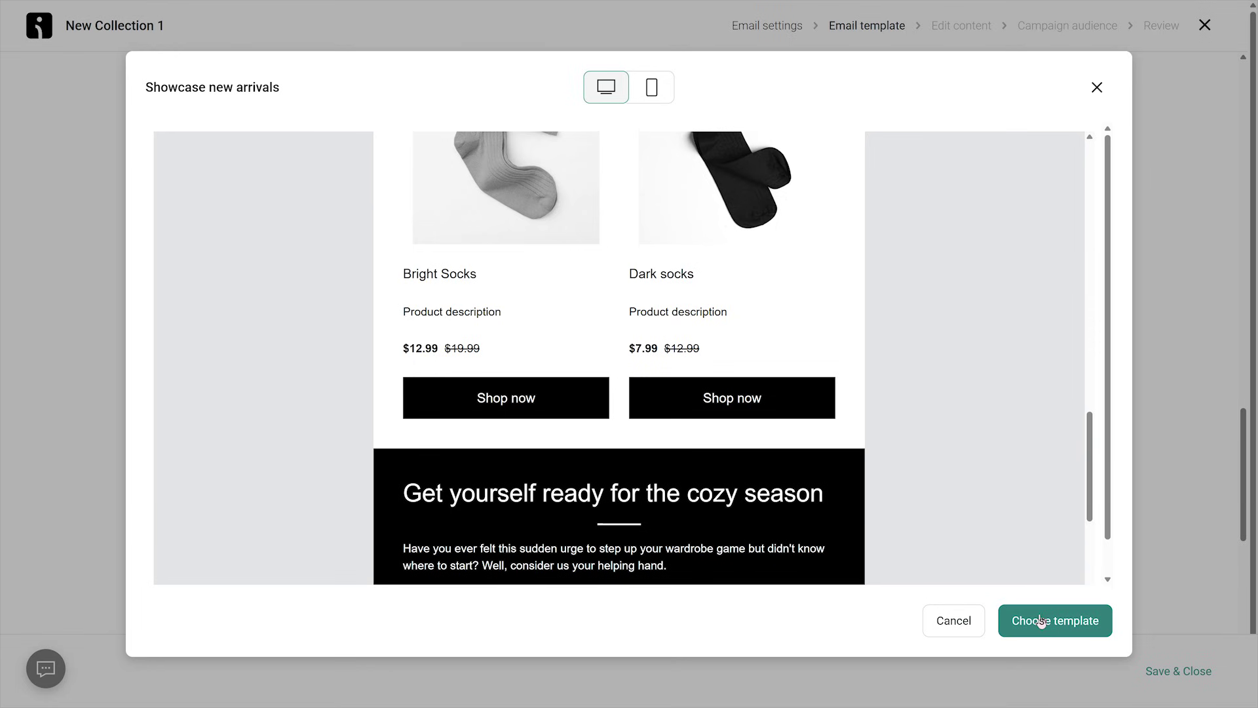
{"action": "left_click", "coordinate": [1042, 620]}
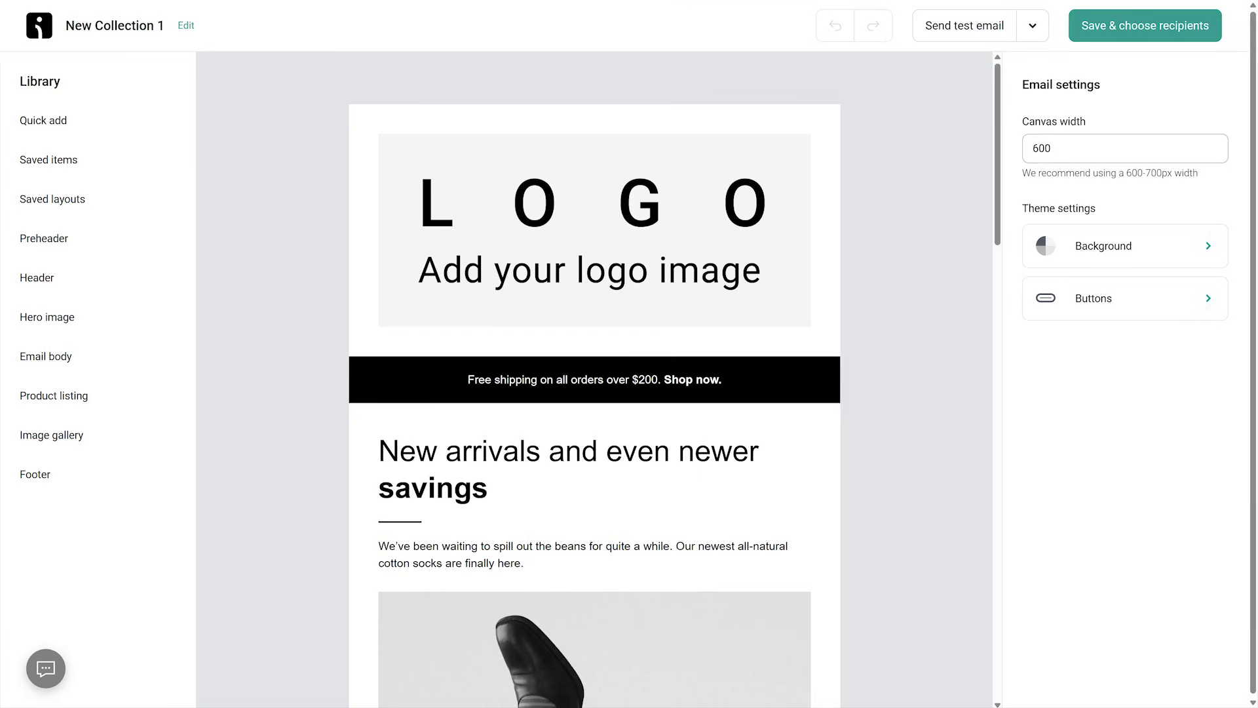
Shrink the email logo and add a Video block beneath the headline
{"action": "left_click", "coordinate": [803, 292]}
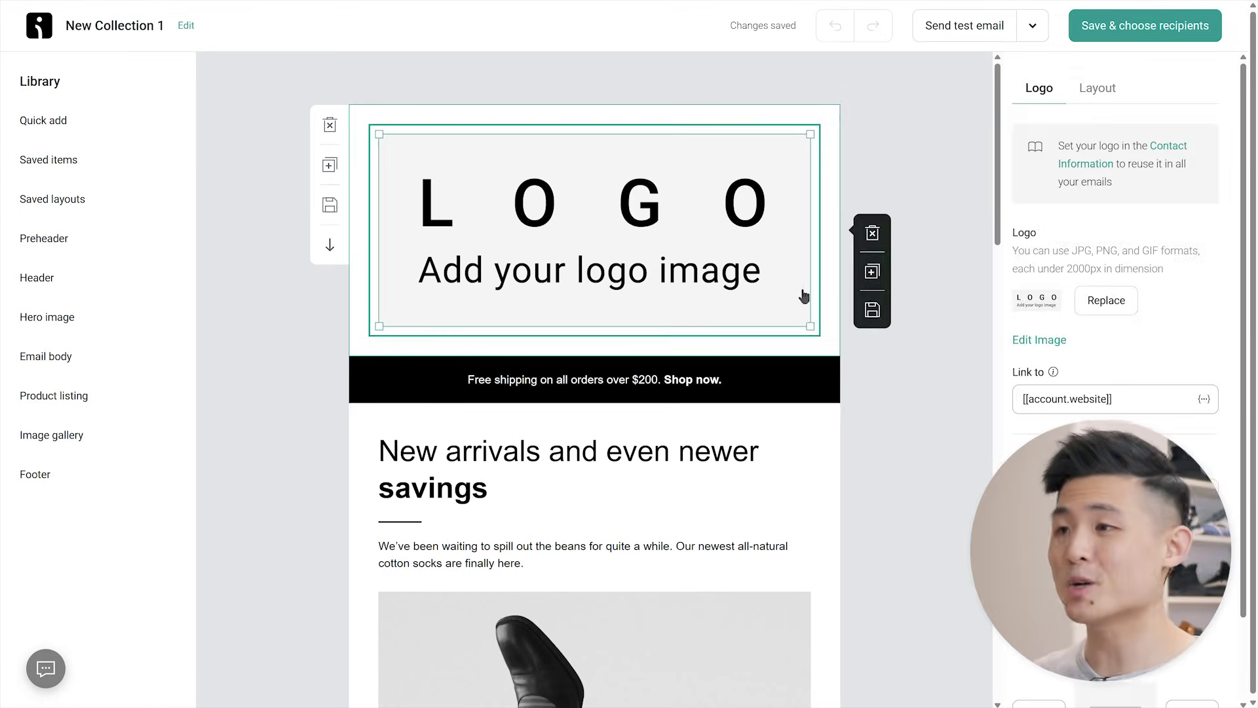
{"action": "left_click_drag", "start_coordinate": [810, 325], "coordinate": [674, 230]}
{"action": "left_click", "coordinate": [123, 126]}
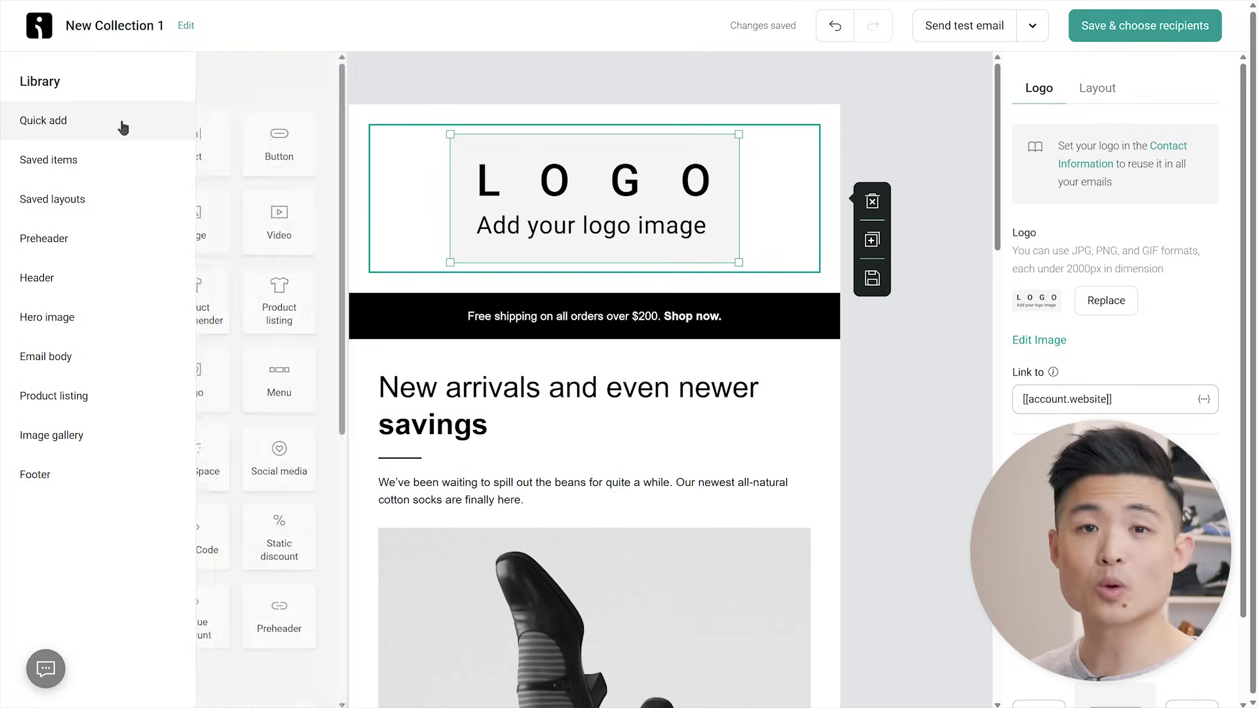
{"action": "left_click_drag", "start_coordinate": [337, 232], "coordinate": [598, 449]}
{"action": "left_click", "coordinate": [925, 482]}
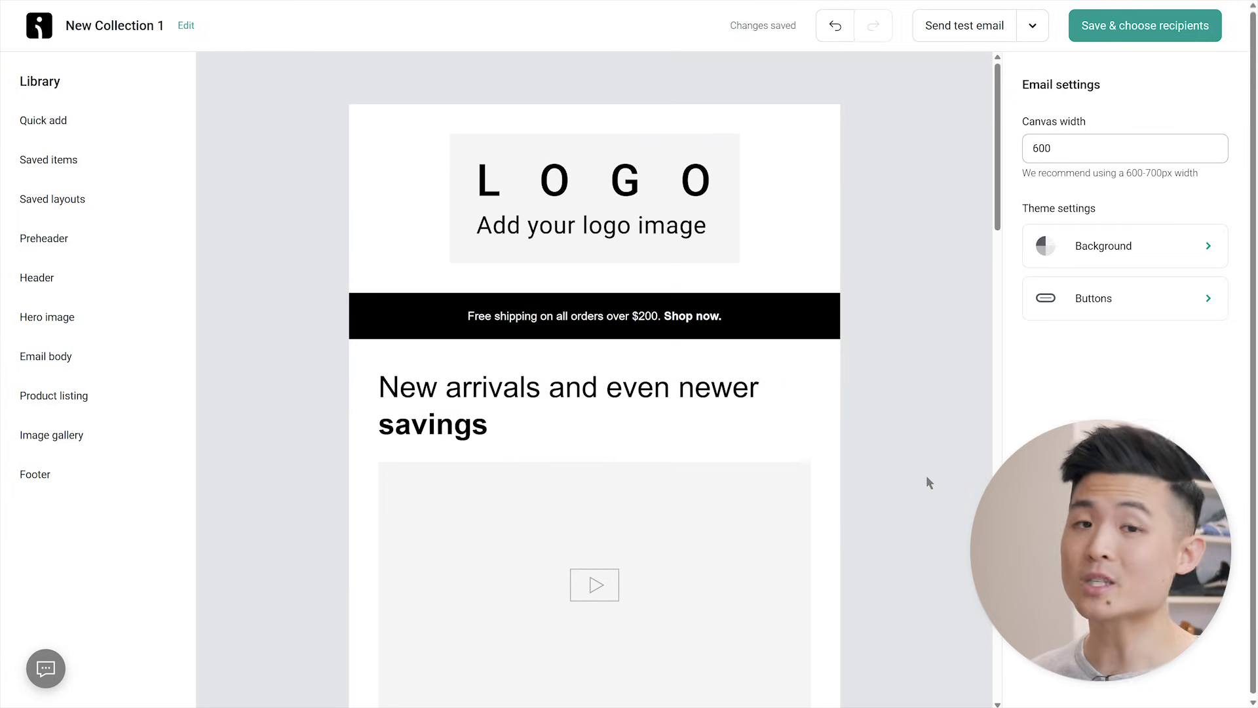
Send a test email to the prefilled address, then save and proceed to recipients
{"action": "scroll", "coordinate": [926, 482], "scroll_direction": "down", "scroll_amount": 2}
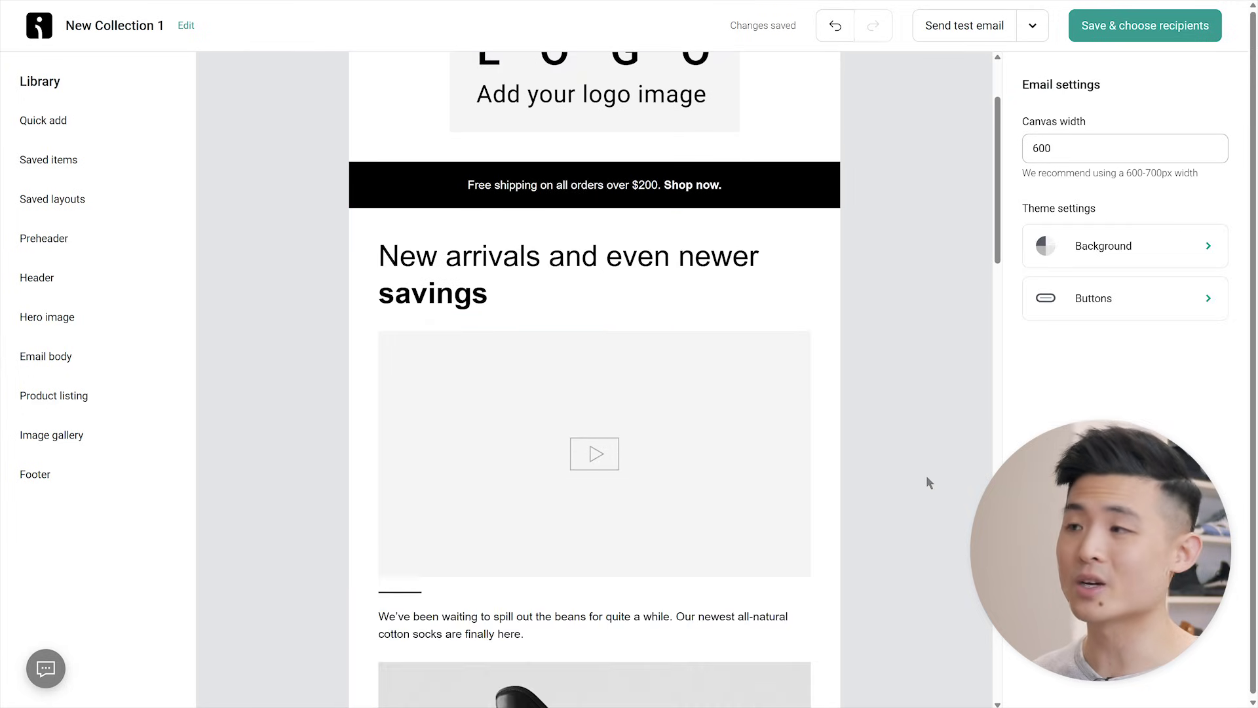
{"action": "left_click", "coordinate": [992, 38]}
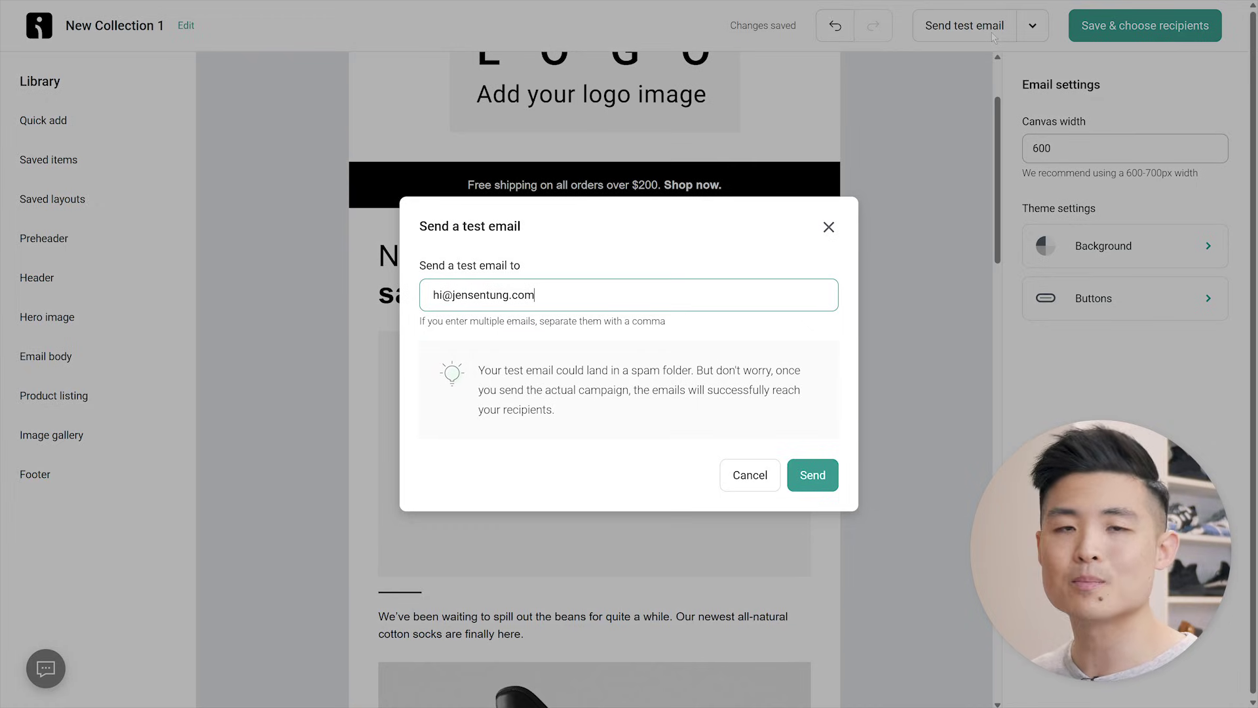
{"action": "left_click", "coordinate": [813, 476]}
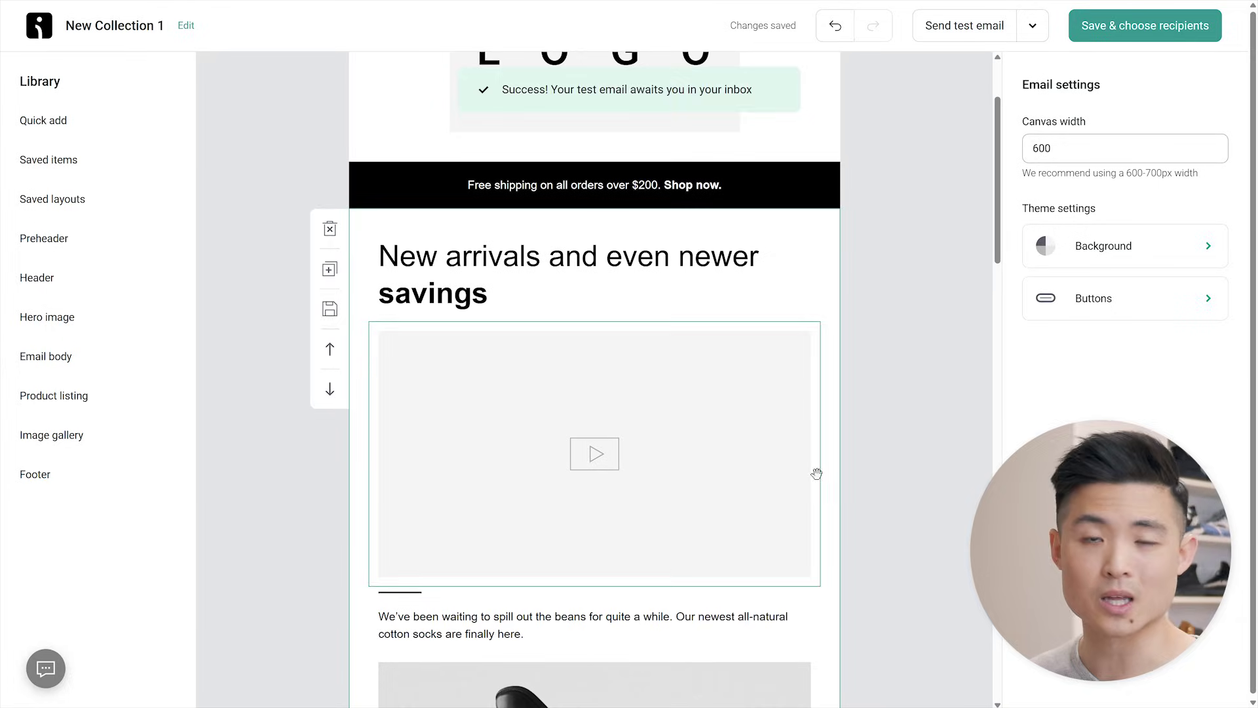
{"action": "left_click", "coordinate": [1140, 33]}
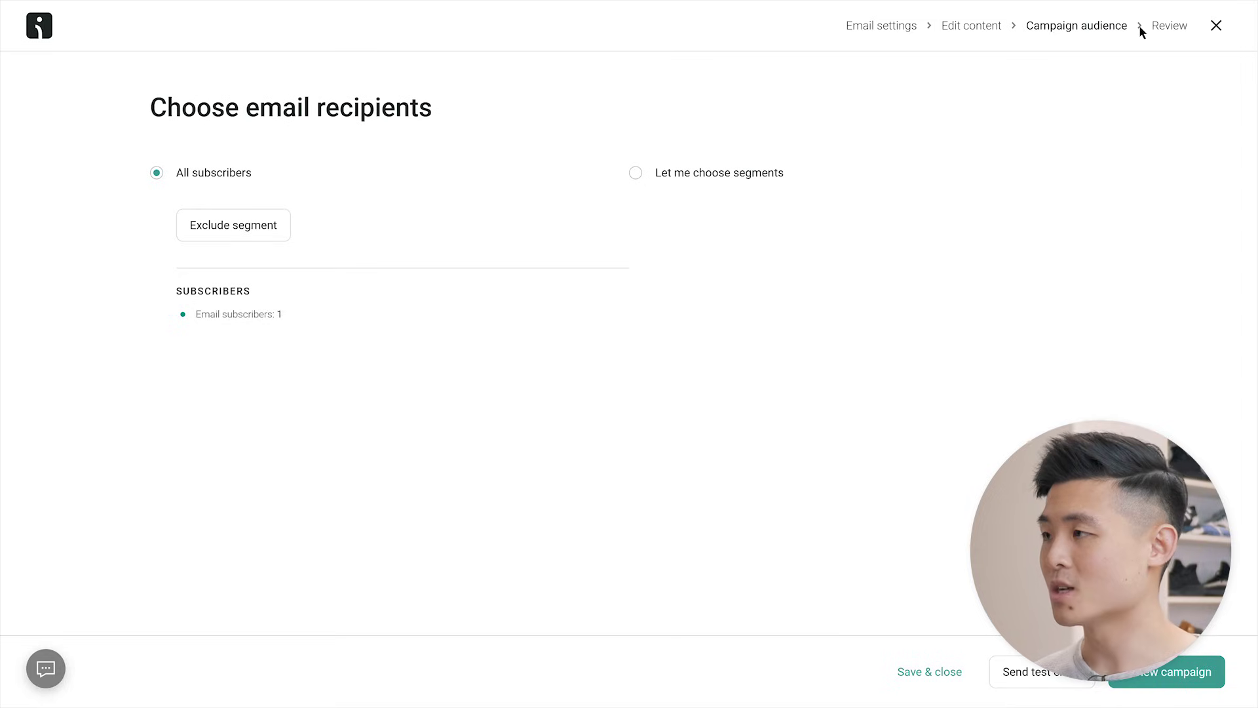
Choose specific segments as recipients, picking Active email subscribers, and scroll down the page
{"action": "left_click", "coordinate": [706, 177]}
{"action": "left_click", "coordinate": [721, 249]}
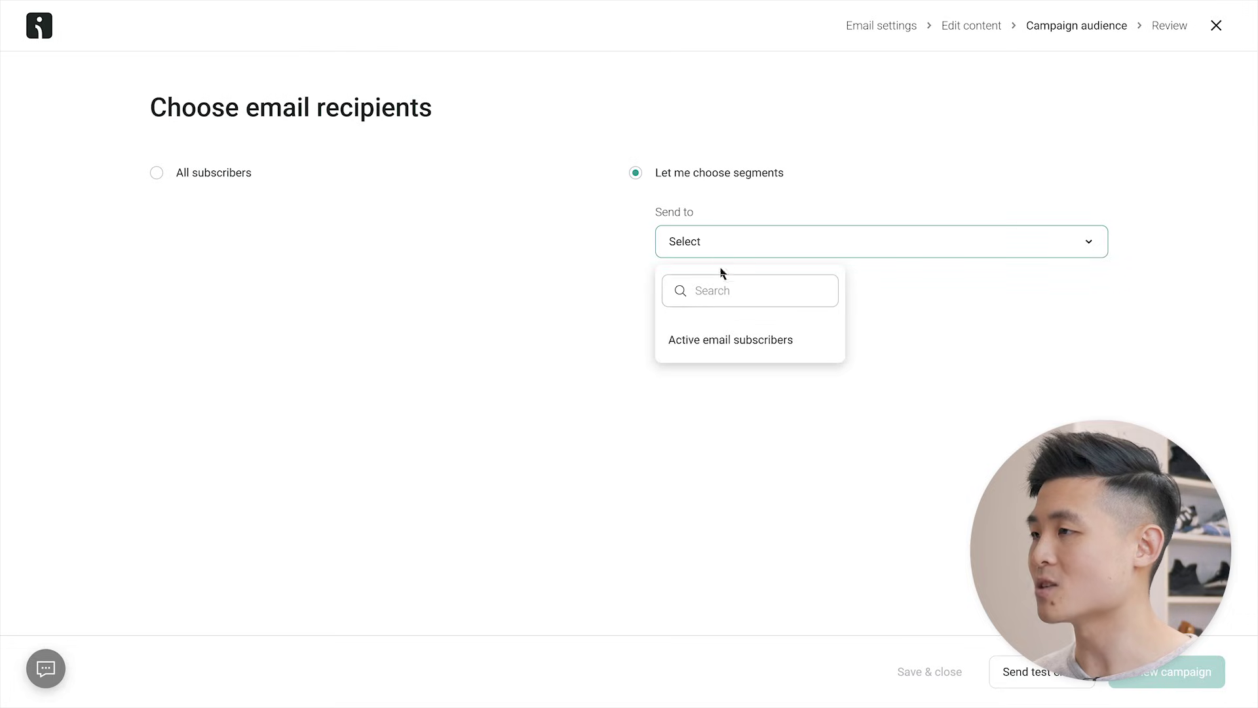
{"action": "left_click", "coordinate": [721, 342]}
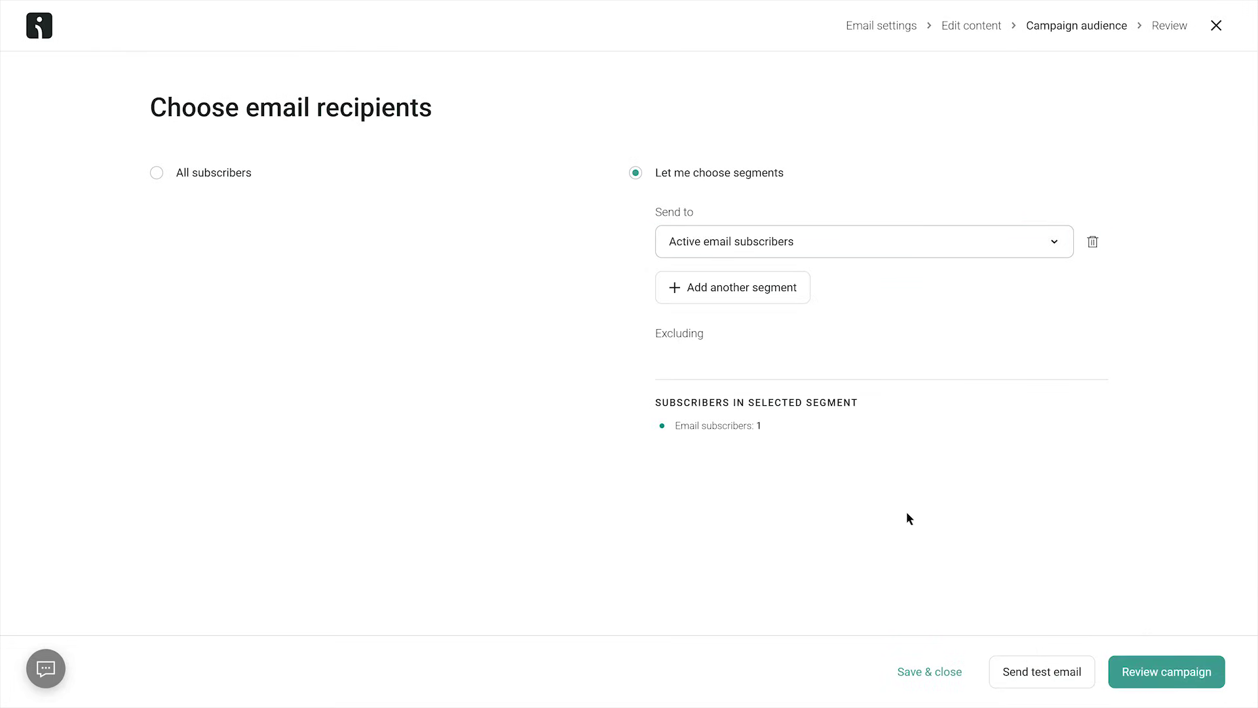
{"action": "scroll", "coordinate": [1162, 679], "scroll_direction": "down", "scroll_amount": 3}
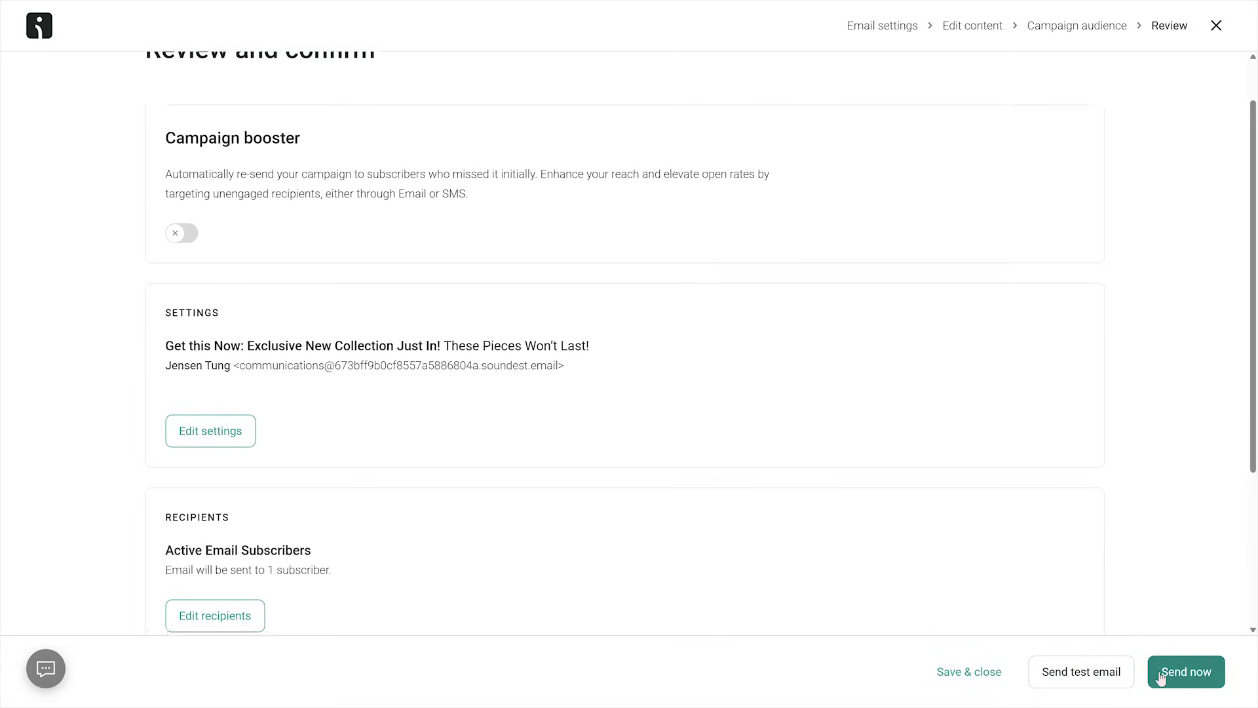
{"action": "scroll", "coordinate": [1162, 679], "scroll_direction": "down", "scroll_amount": 1}
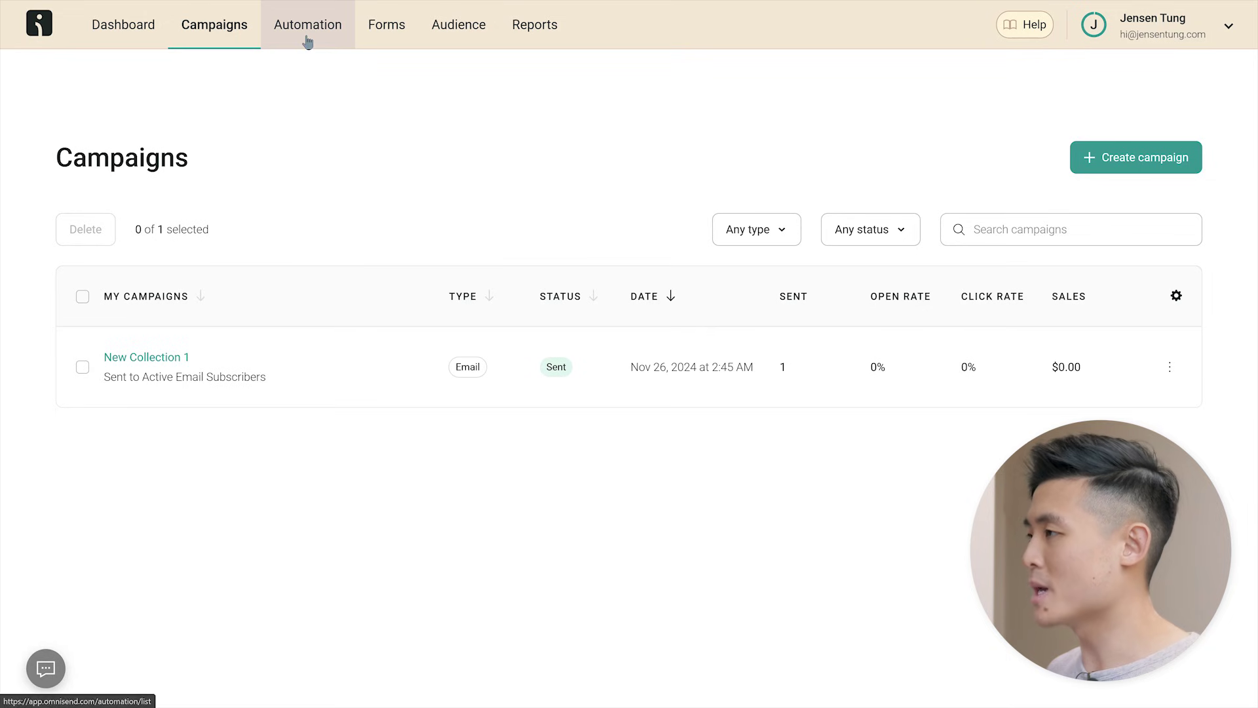
Go to the Automation section after the campaign is sent
{"action": "left_click", "coordinate": [308, 40]}
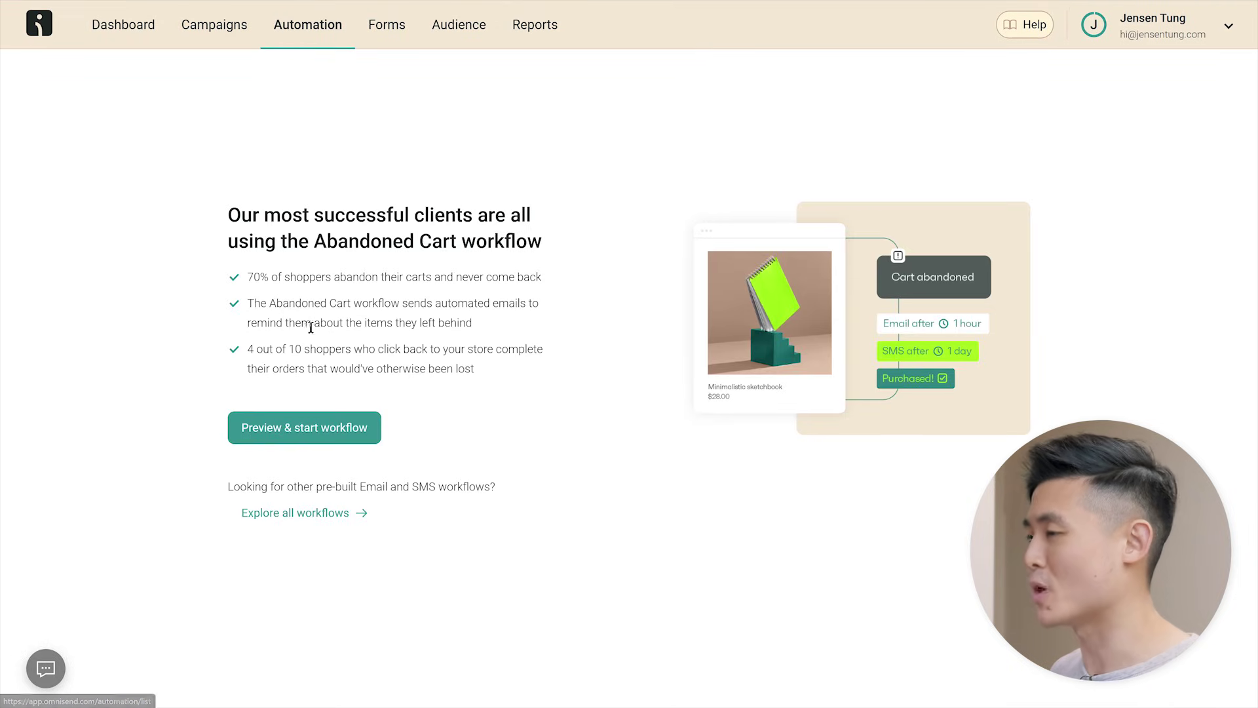
Start the Abandoned Cart and Checkout workflows with SMS added, then view my workflows
{"action": "left_click", "coordinate": [317, 430]}
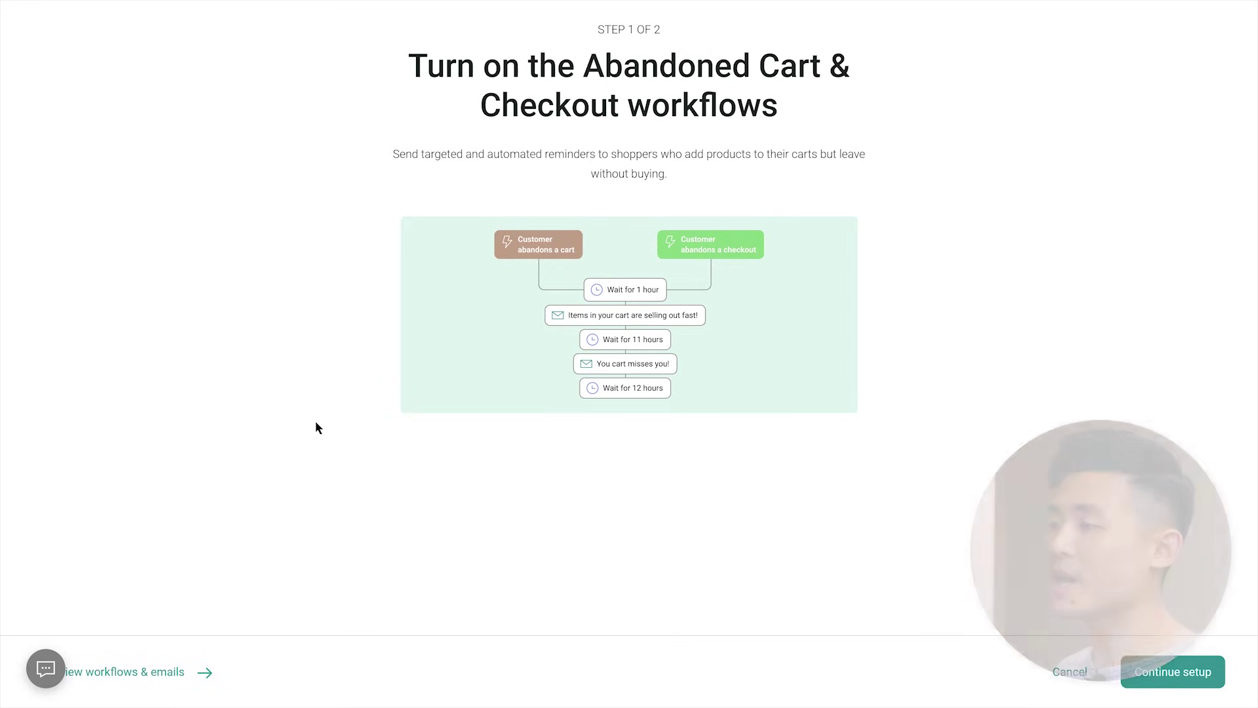
{"action": "left_click", "coordinate": [1174, 673]}
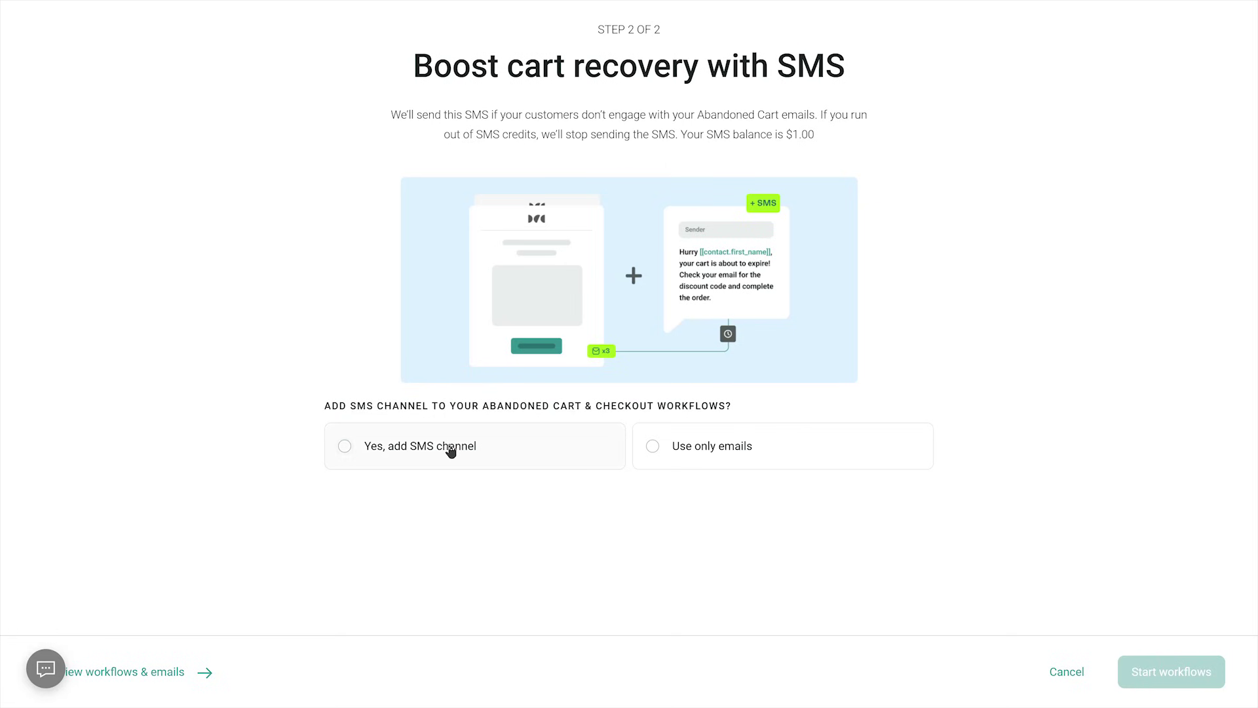
{"action": "left_click", "coordinate": [451, 451]}
{"action": "left_click", "coordinate": [1200, 669]}
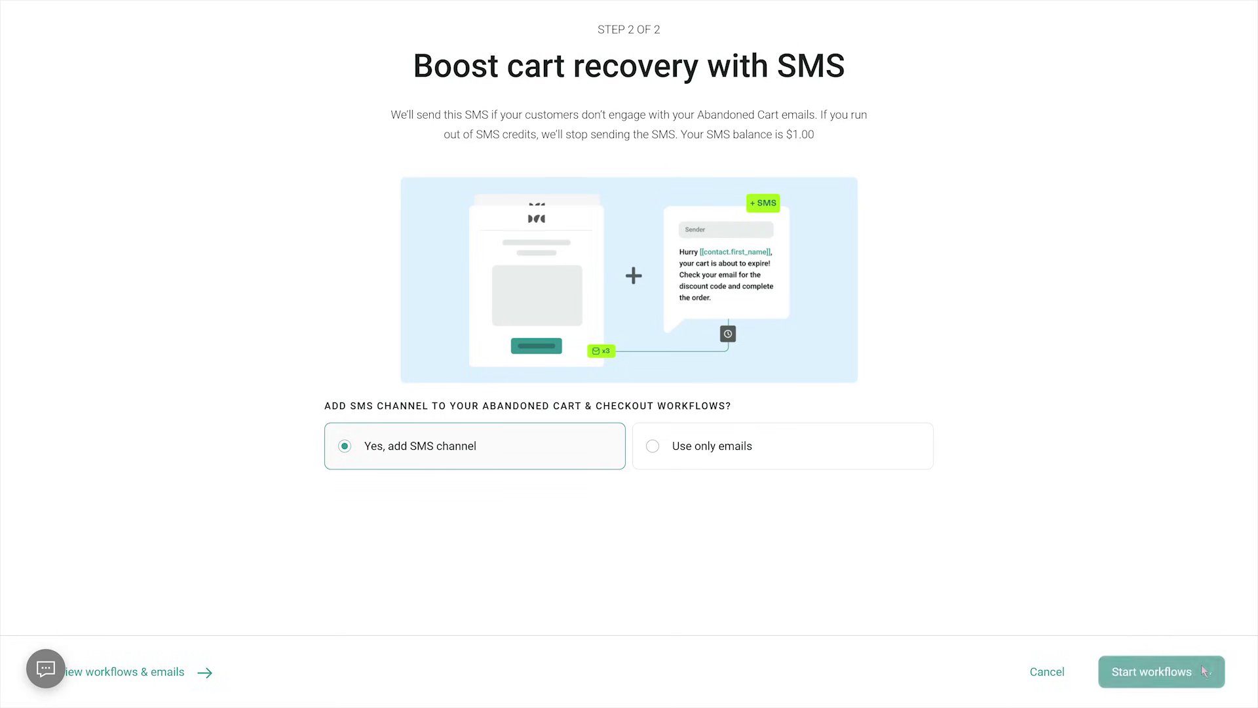
{"action": "left_click", "coordinate": [1203, 671]}
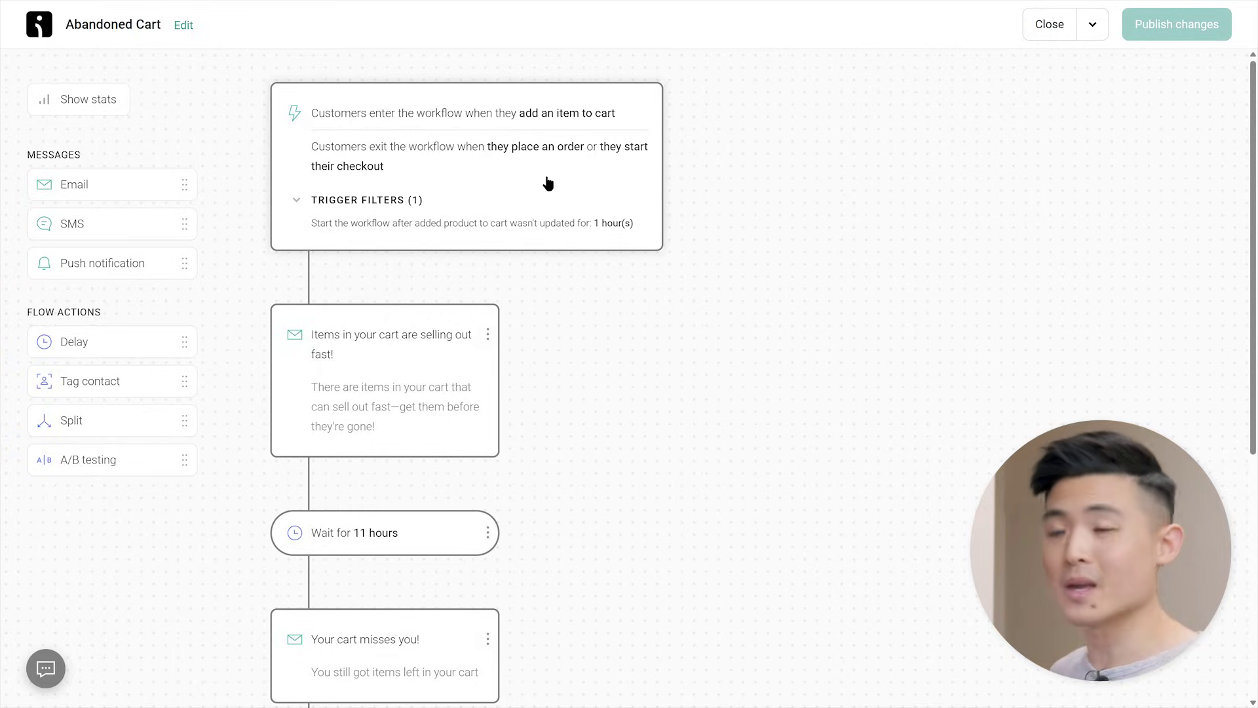
{"action": "left_click", "coordinate": [548, 184]}
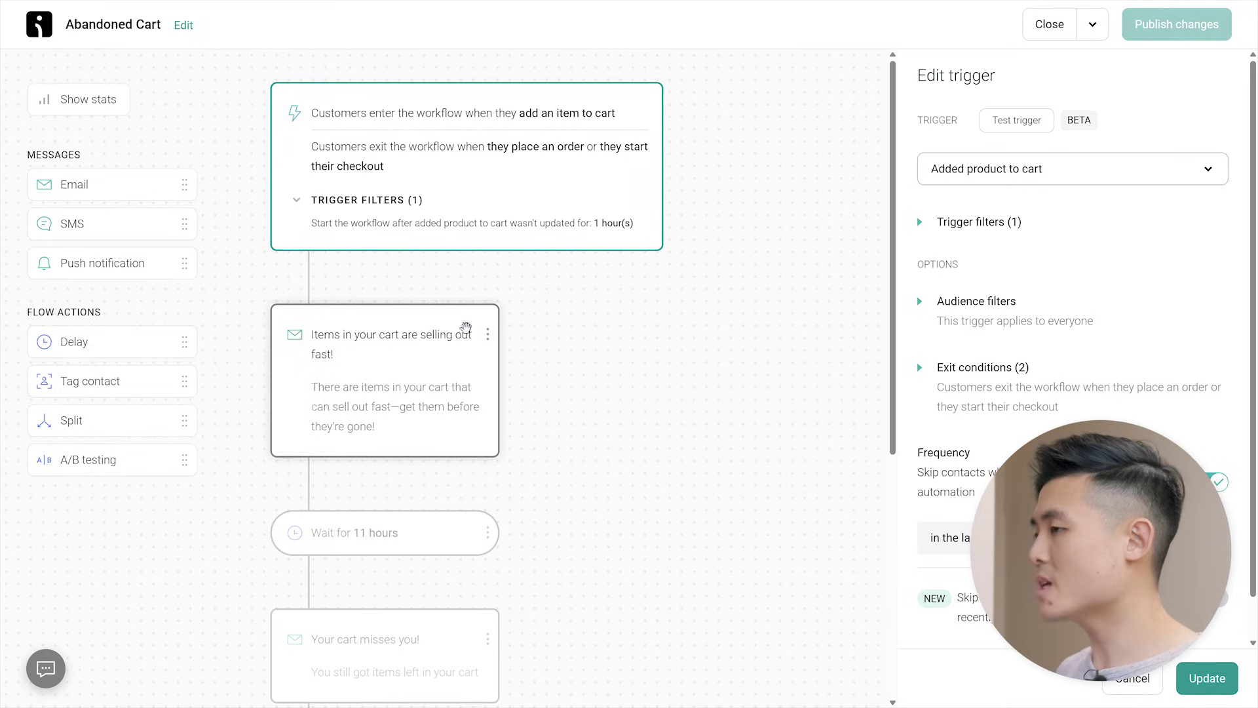
{"action": "left_click", "coordinate": [411, 357]}
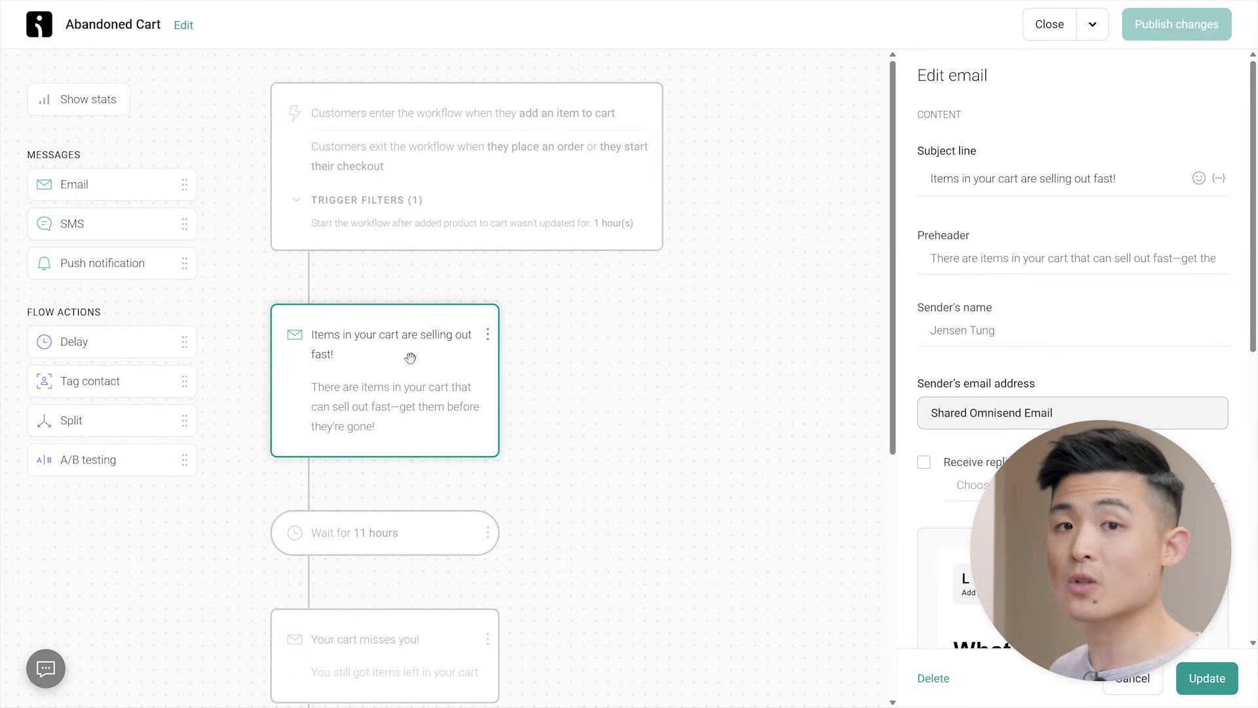
{"action": "left_click", "coordinate": [426, 532]}
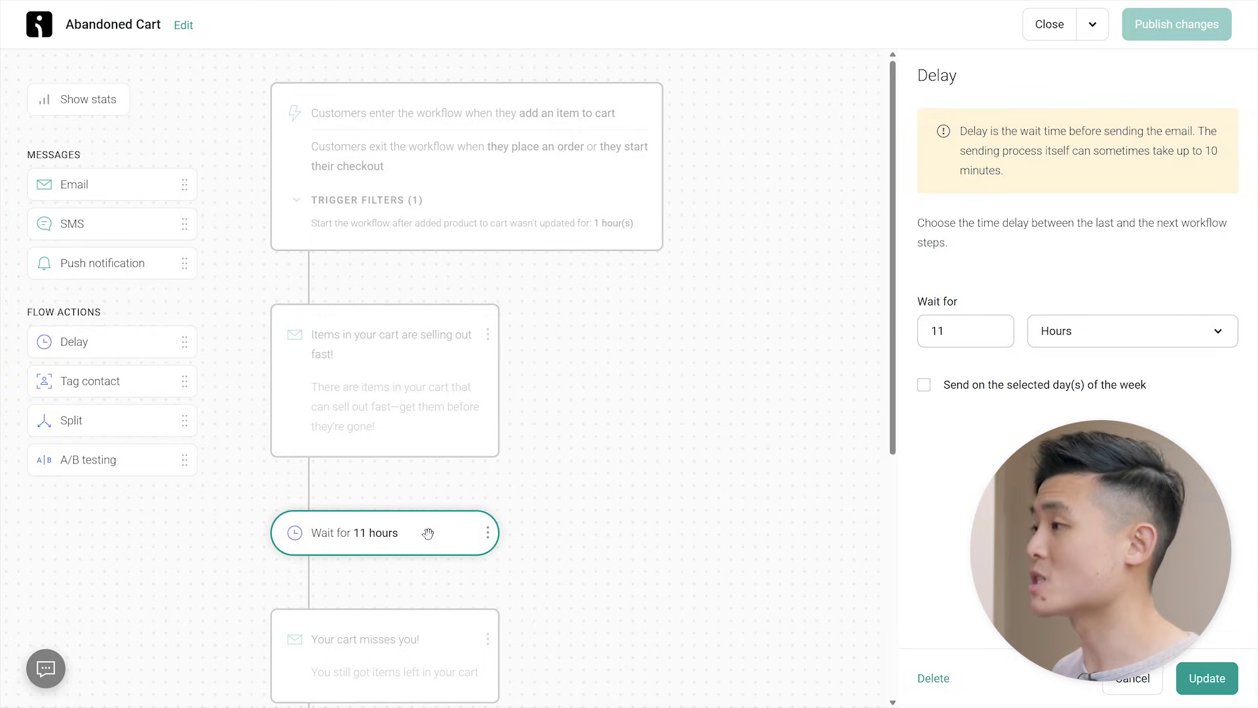
{"action": "scroll", "coordinate": [427, 533], "scroll_direction": "down", "scroll_amount": 6}
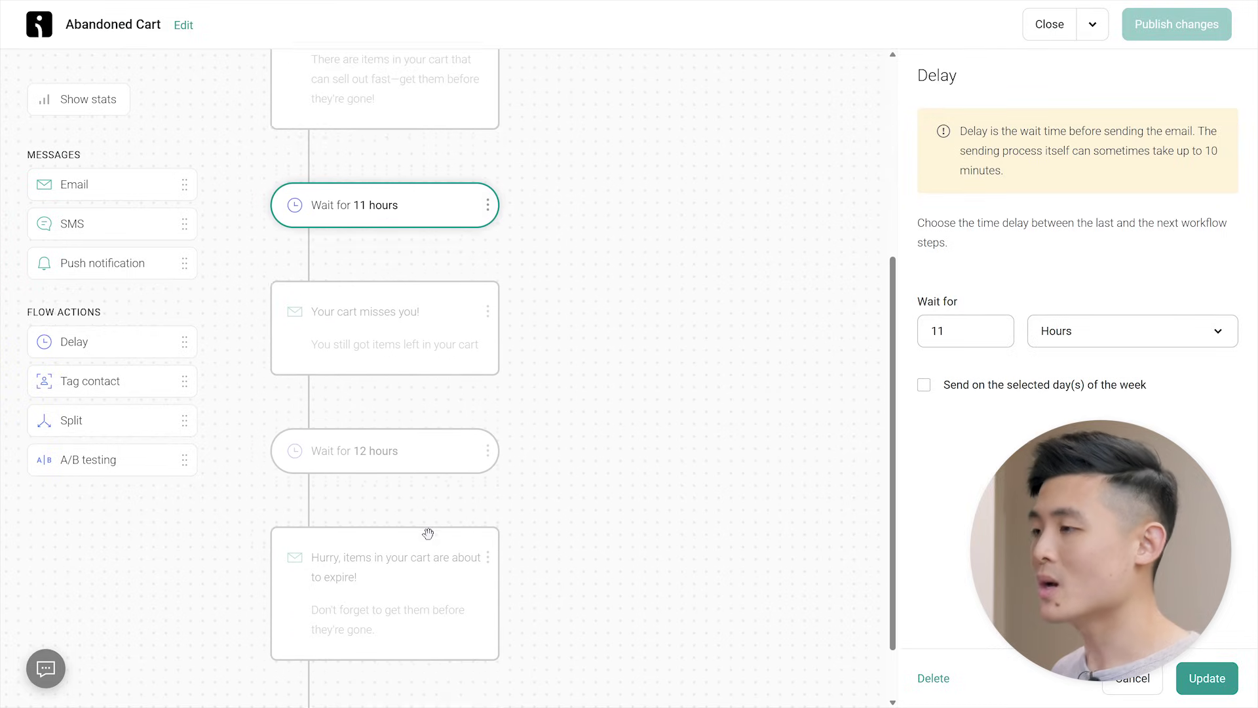
{"action": "scroll", "coordinate": [427, 532], "scroll_direction": "down", "scroll_amount": 1}
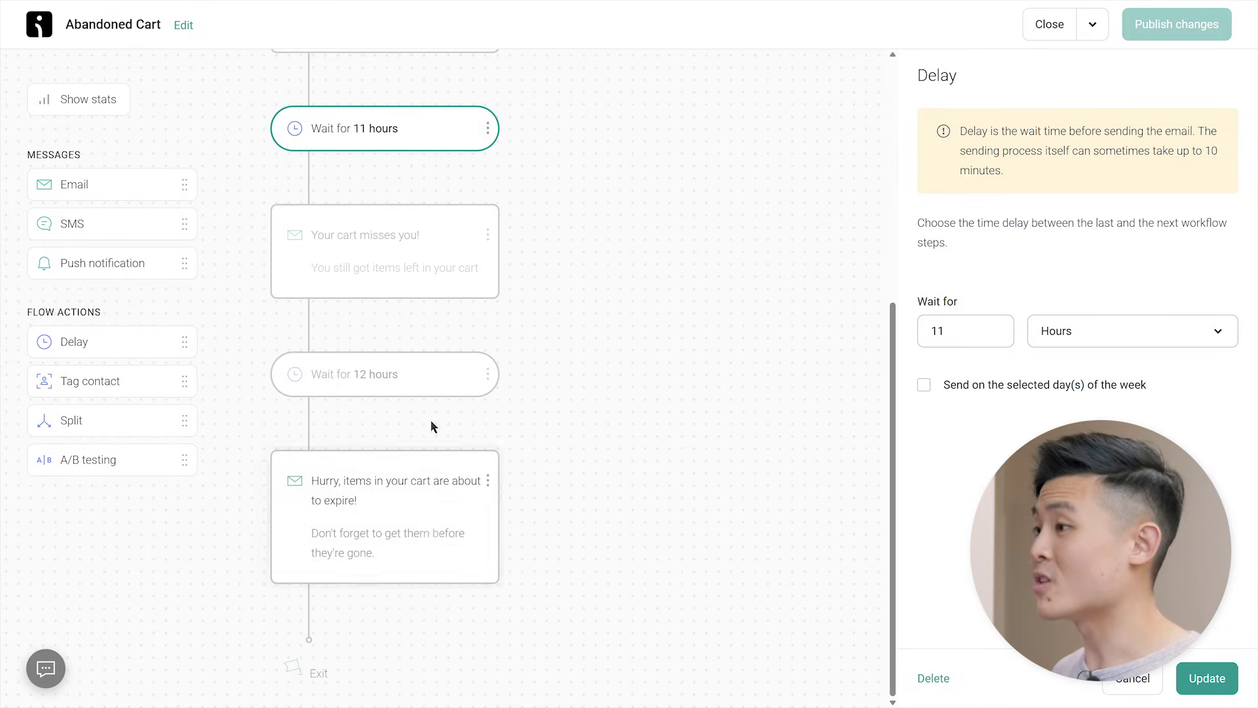
{"action": "left_click", "coordinate": [442, 249]}
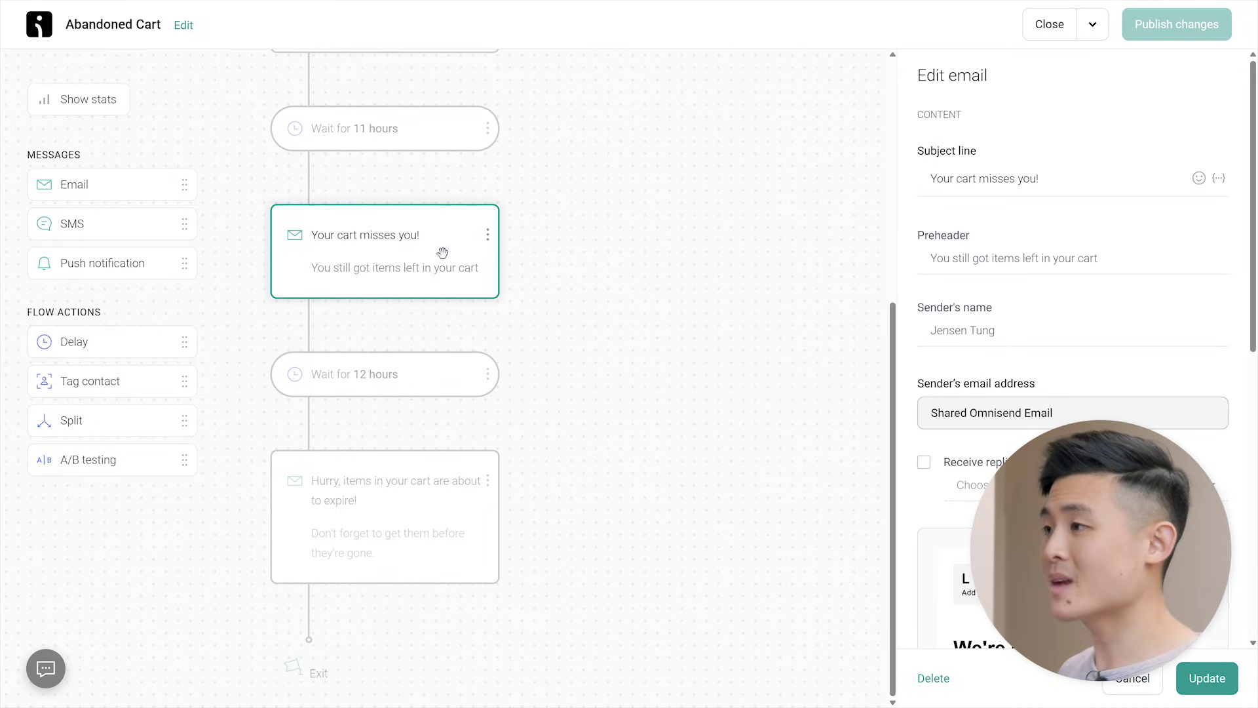
{"action": "left_click", "coordinate": [426, 376]}
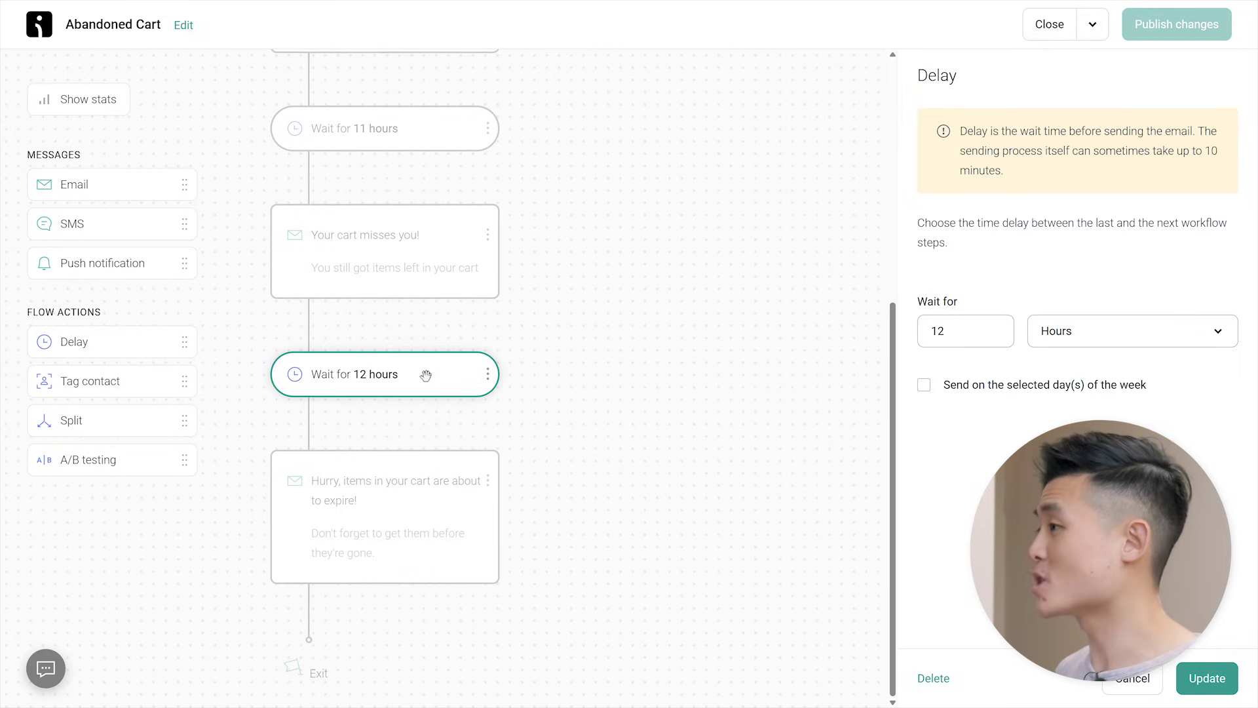
{"action": "left_click", "coordinate": [414, 503]}
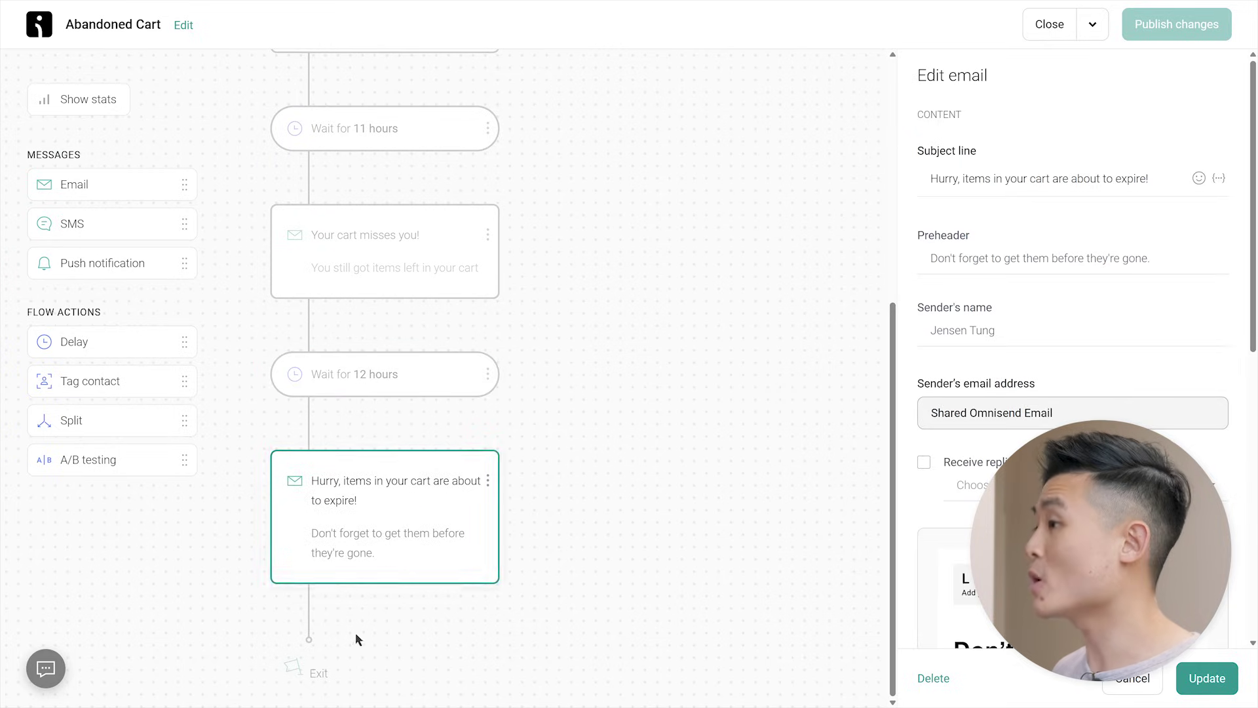
{"action": "left_click", "coordinate": [335, 672]}
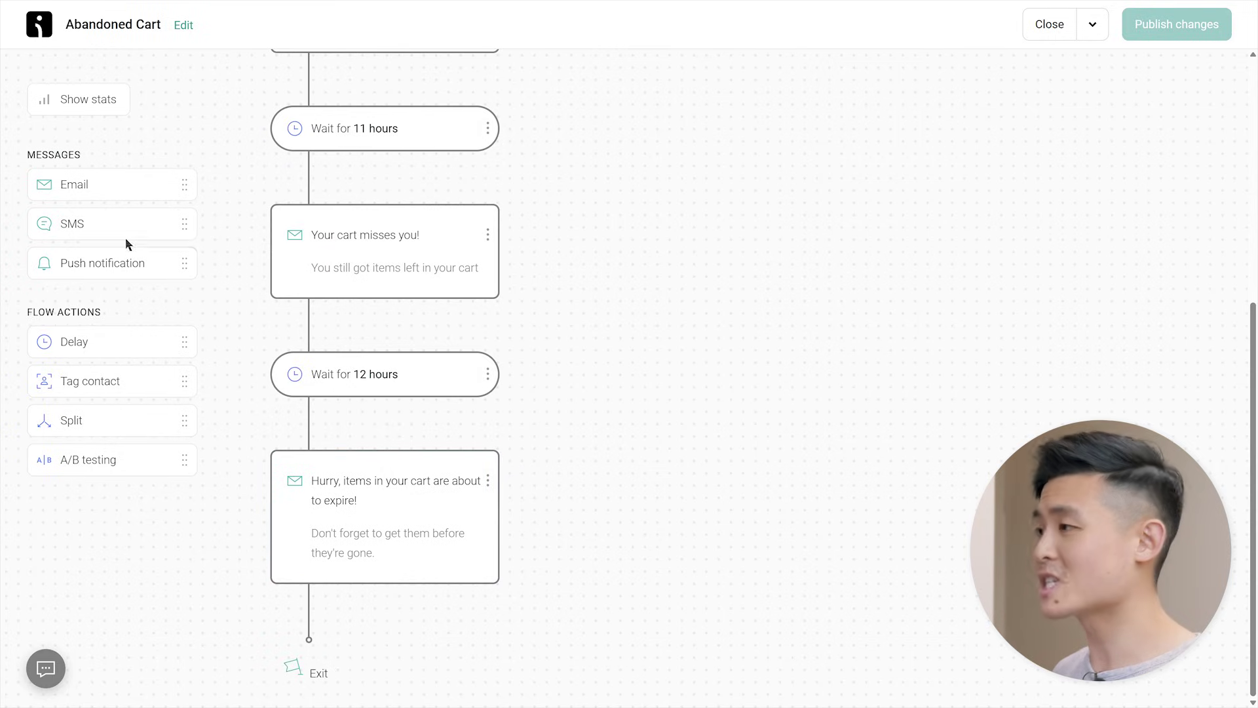
Add an SMS reading 'BUY MY PRODUCT!' after the 12-hour wait
{"action": "left_click_drag", "start_coordinate": [124, 229], "coordinate": [423, 438]}
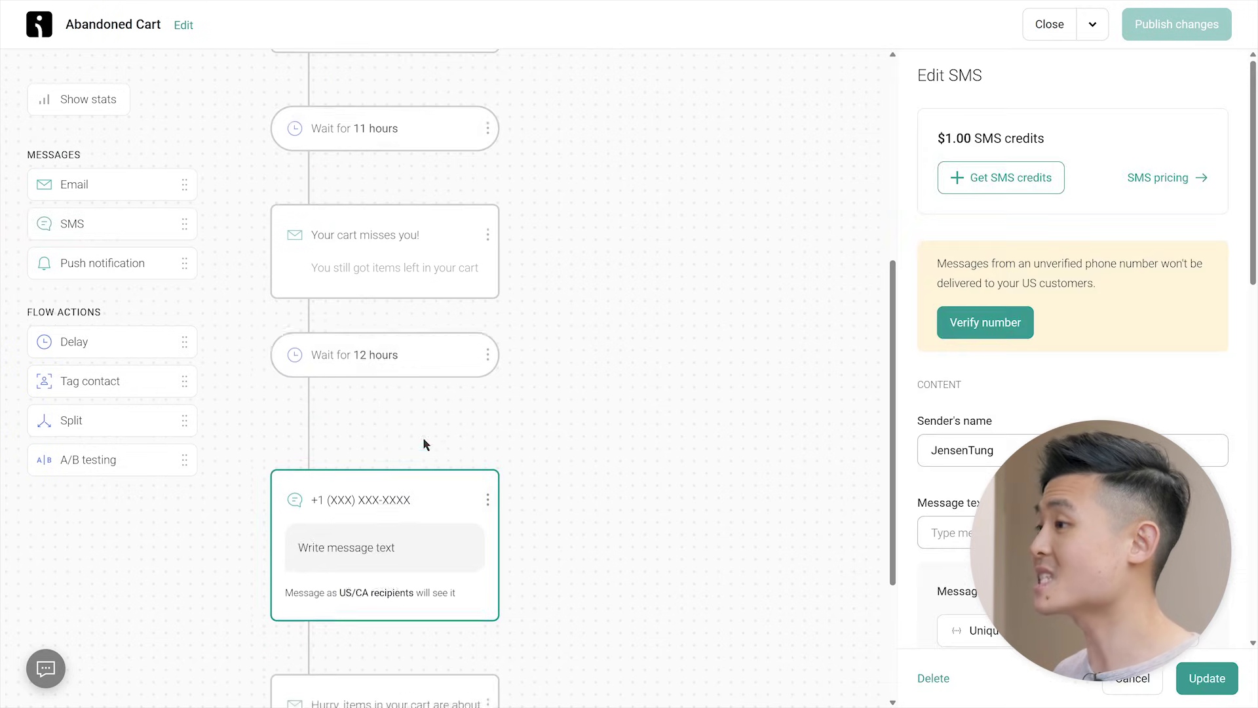
{"action": "scroll", "coordinate": [1074, 216], "scroll_direction": "down", "scroll_amount": 5}
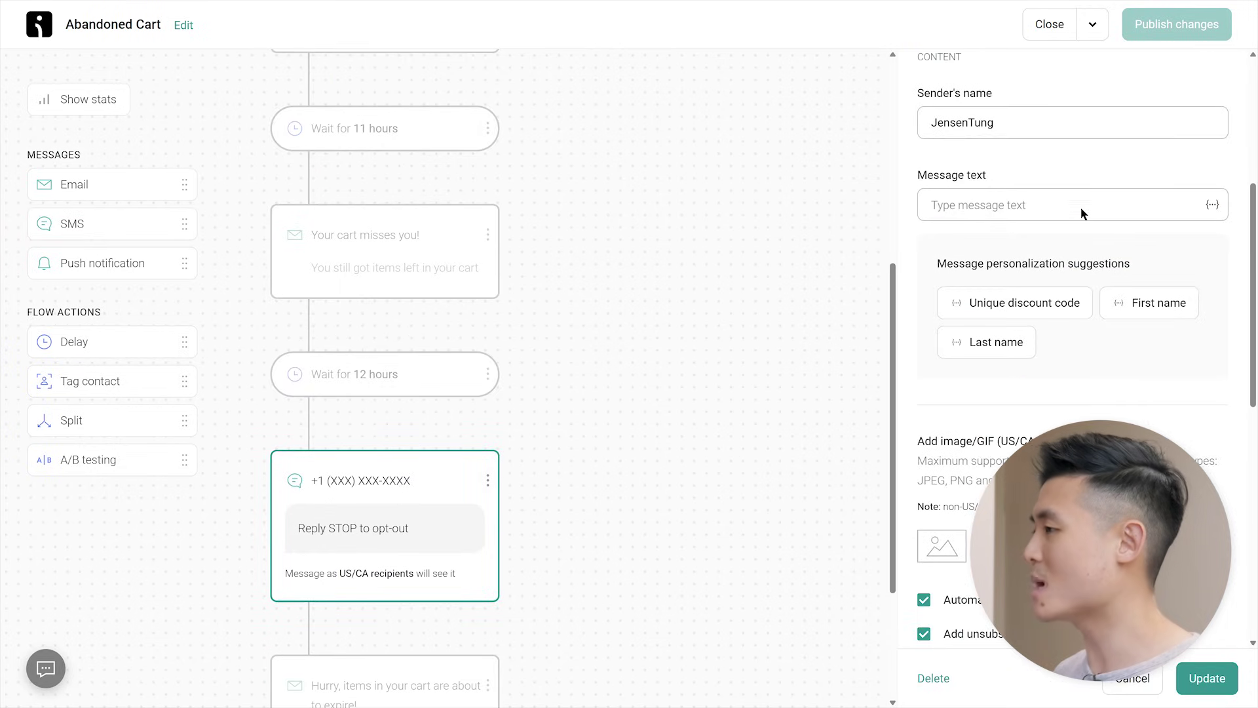
{"action": "left_click", "coordinate": [1079, 207]}
{"action": "type", "text": "BUY MY PRODUCT!"}
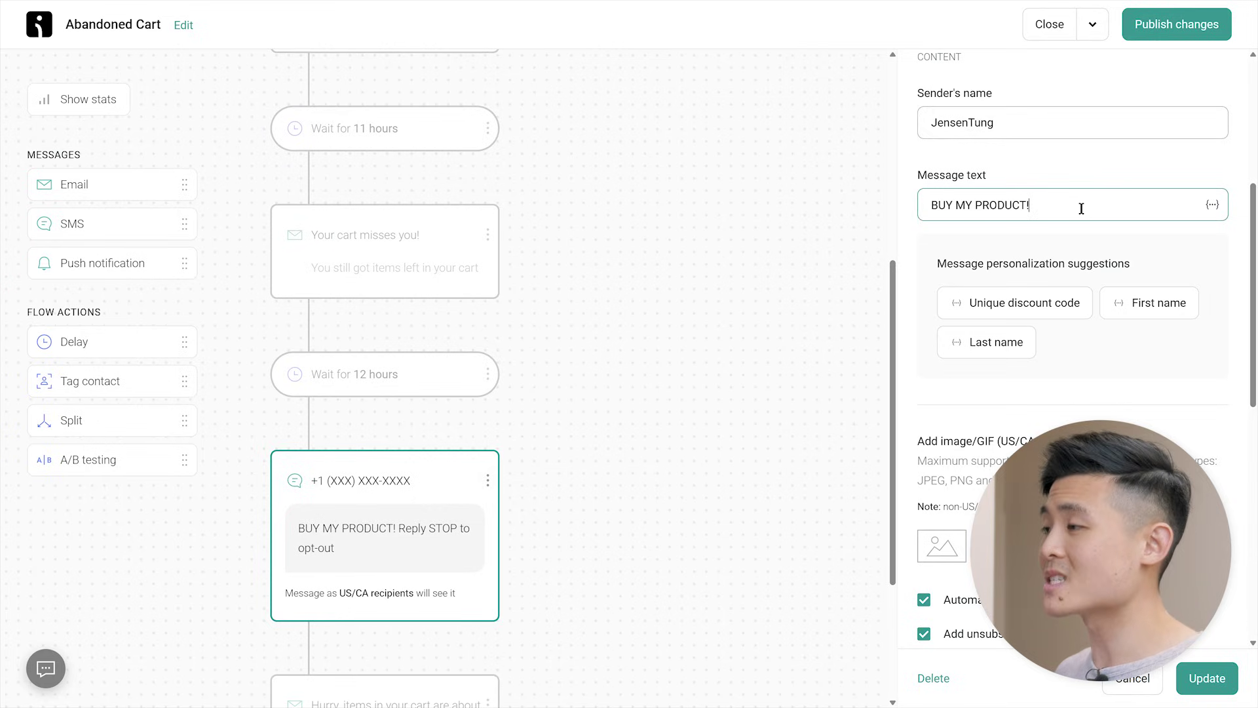
Publish the Abandoned Cart changes, letting current contacts finish the old workflow
{"action": "left_click", "coordinate": [464, 239]}
{"action": "scroll", "coordinate": [1153, 208], "scroll_direction": "down", "scroll_amount": 6}
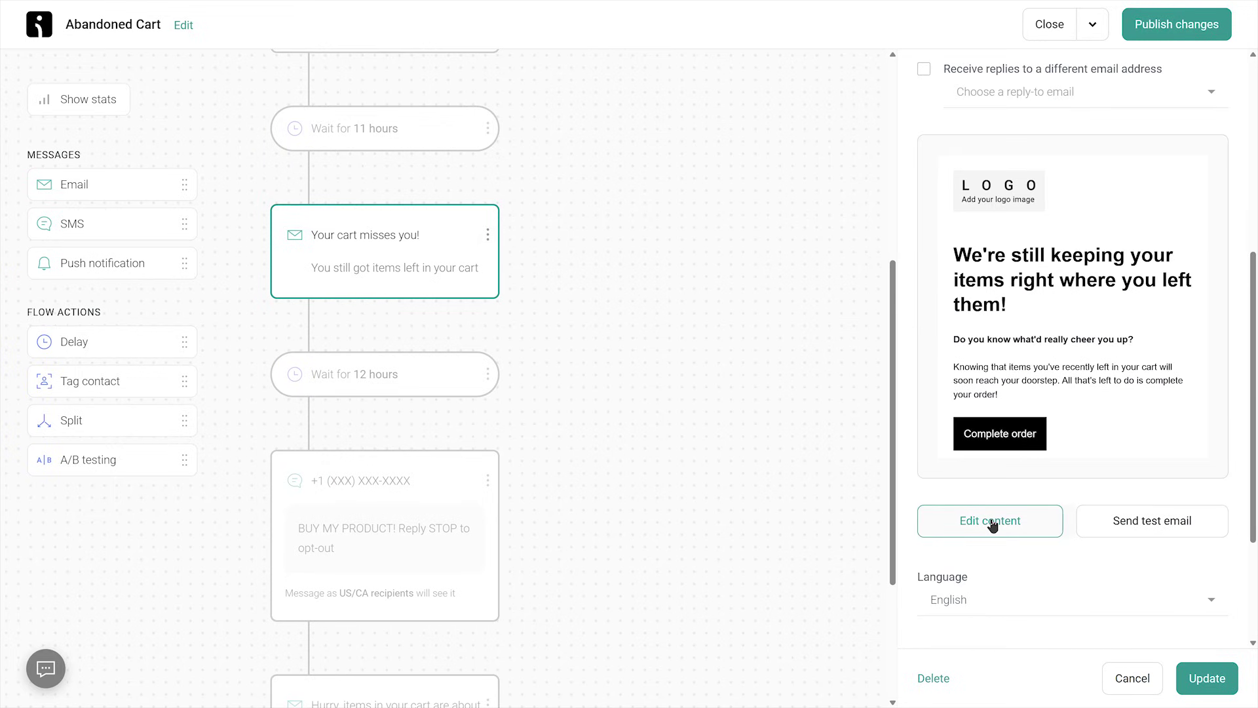
{"action": "left_click", "coordinate": [1177, 25]}
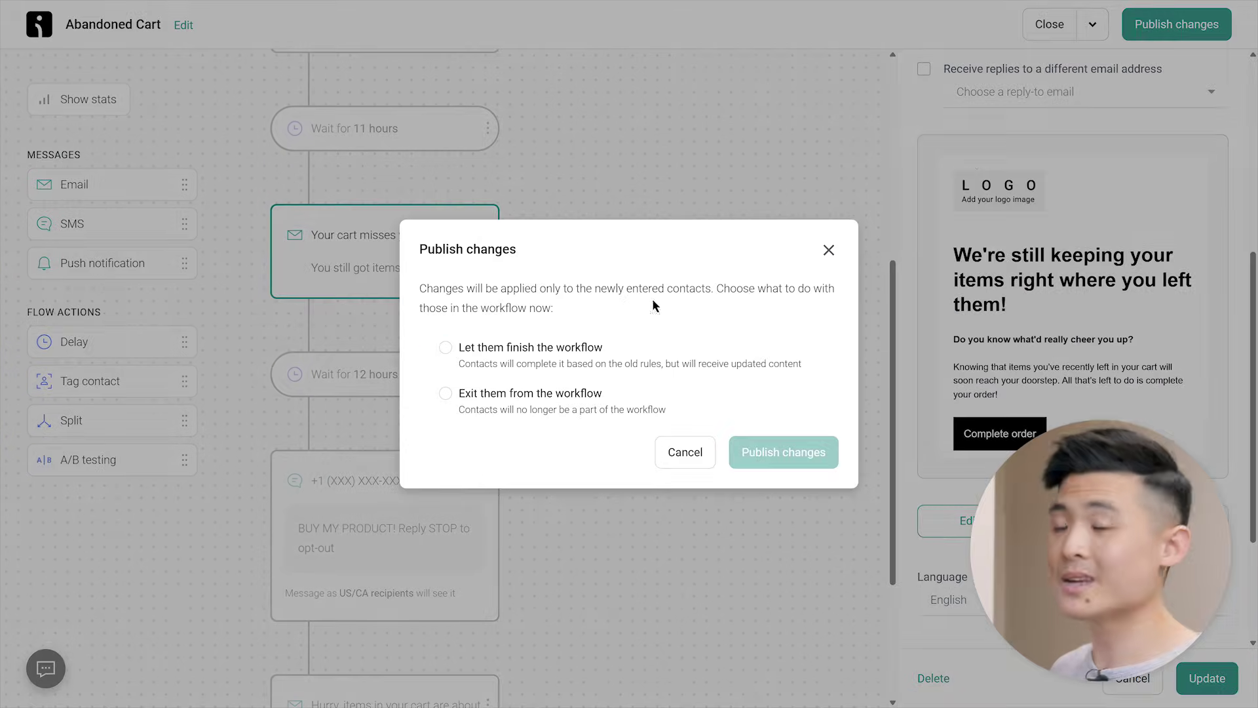
{"action": "left_click", "coordinate": [595, 361]}
{"action": "left_click", "coordinate": [773, 457]}
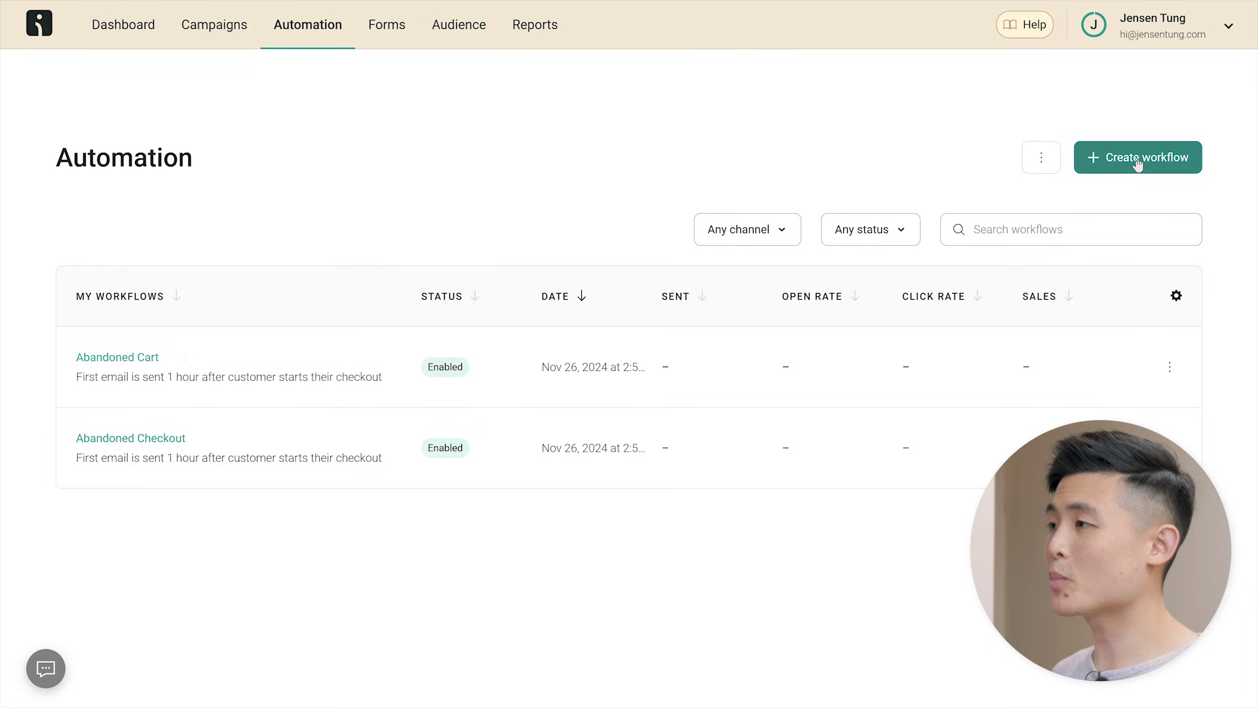
Begin a new automation workflow from the Automation page
{"action": "left_click", "coordinate": [1137, 164]}
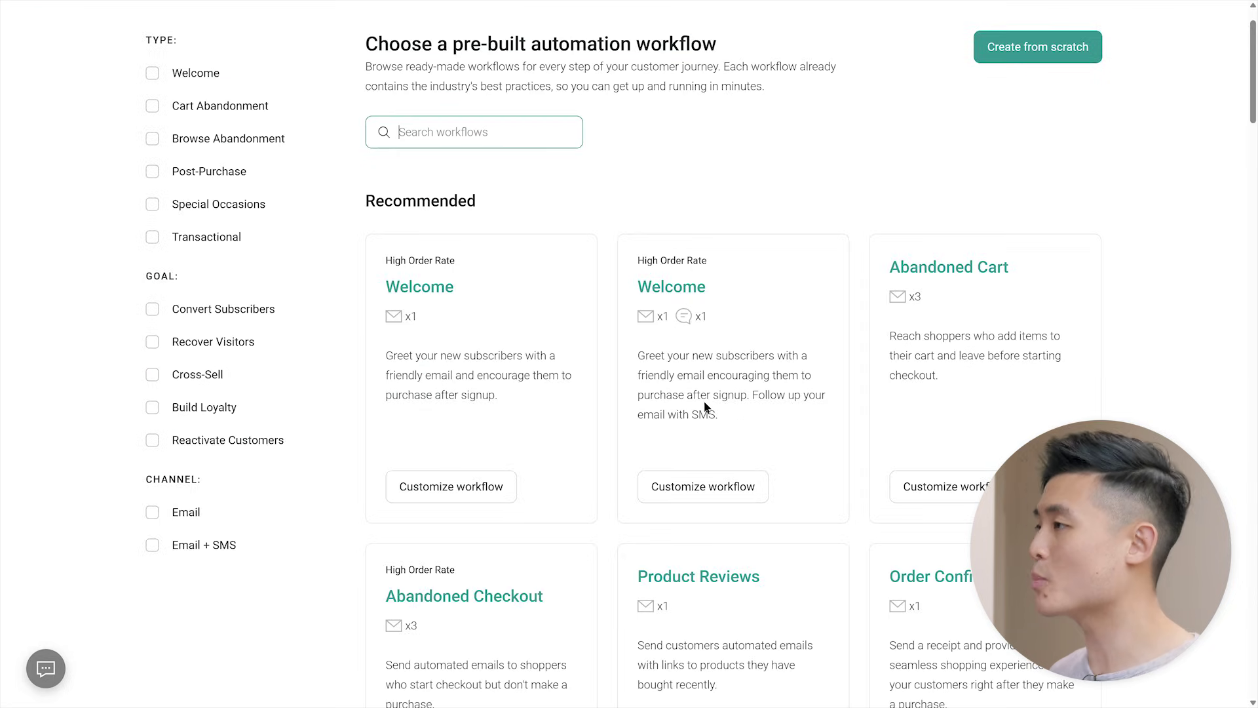
Customize the email-only Welcome workflow, check its 1-minute wait and welcome email, and start it
{"action": "left_click", "coordinate": [497, 484]}
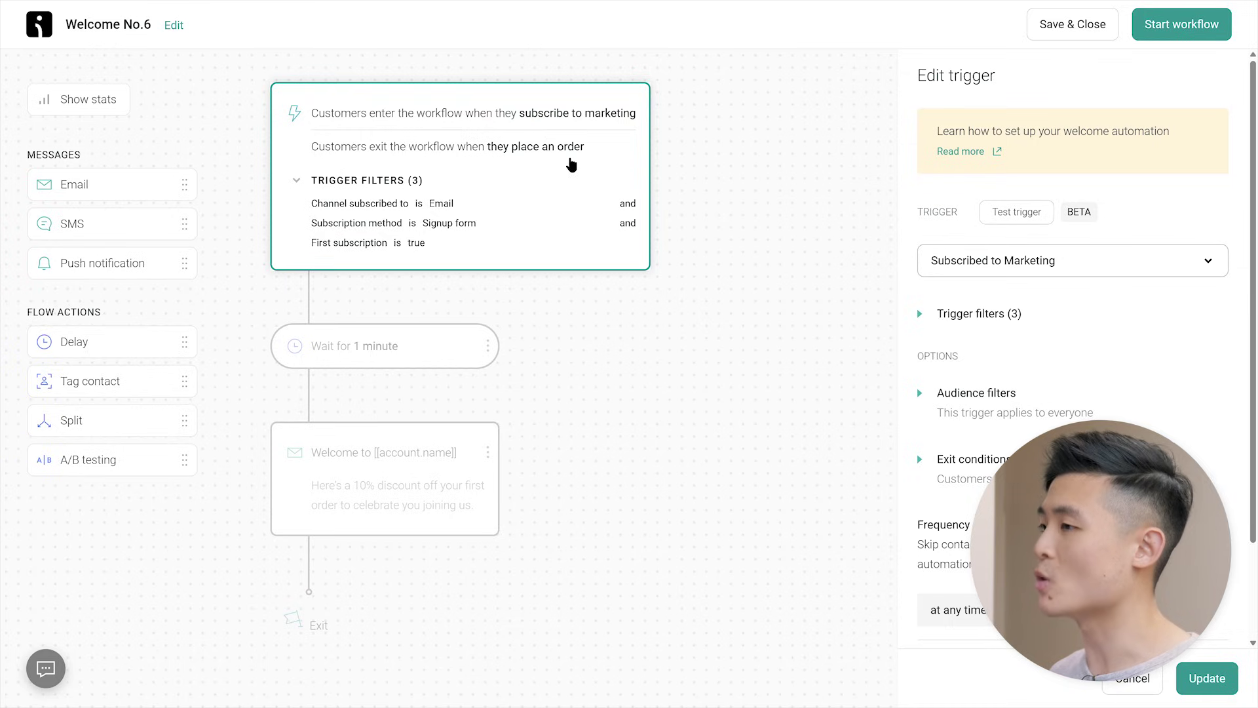
{"action": "left_click", "coordinate": [448, 342]}
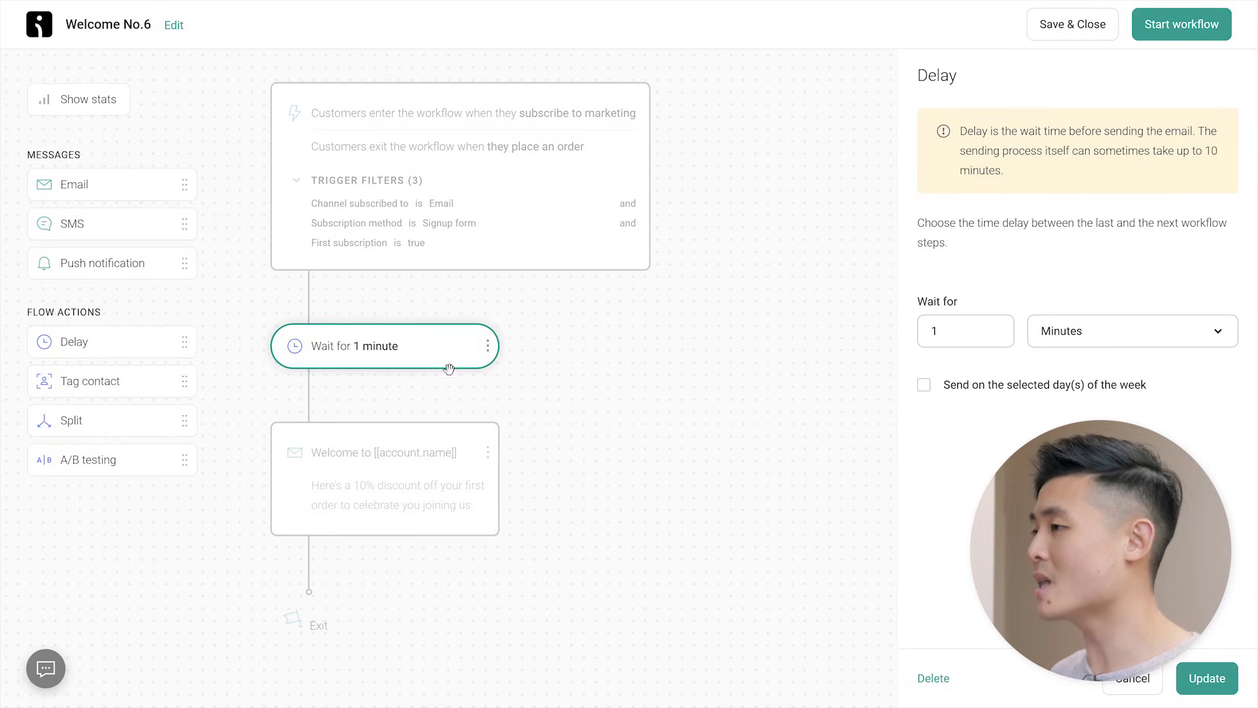
{"action": "left_click", "coordinate": [468, 435]}
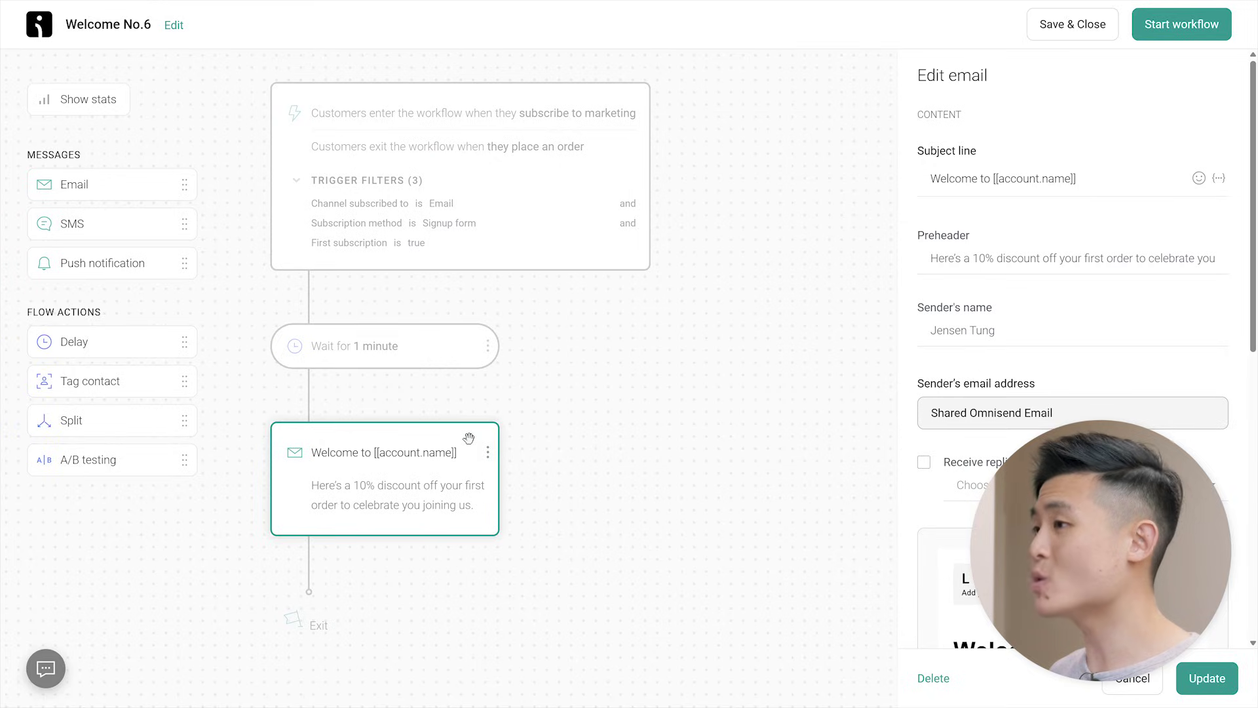
{"action": "left_click", "coordinate": [1187, 38]}
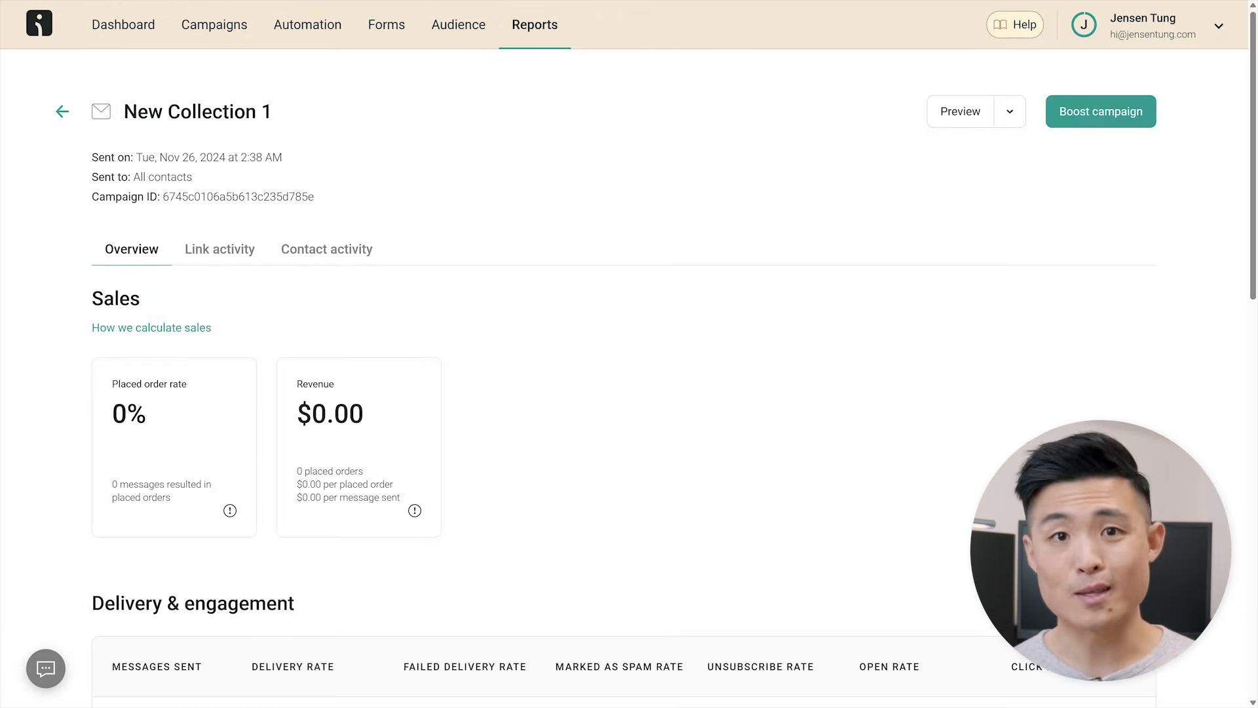
Scroll the New Collection 1 report to its delivery figures: 1 sent, 100% delivered, 0% opened
{"action": "scroll", "coordinate": [606, 393], "scroll_direction": "down", "scroll_amount": 2}
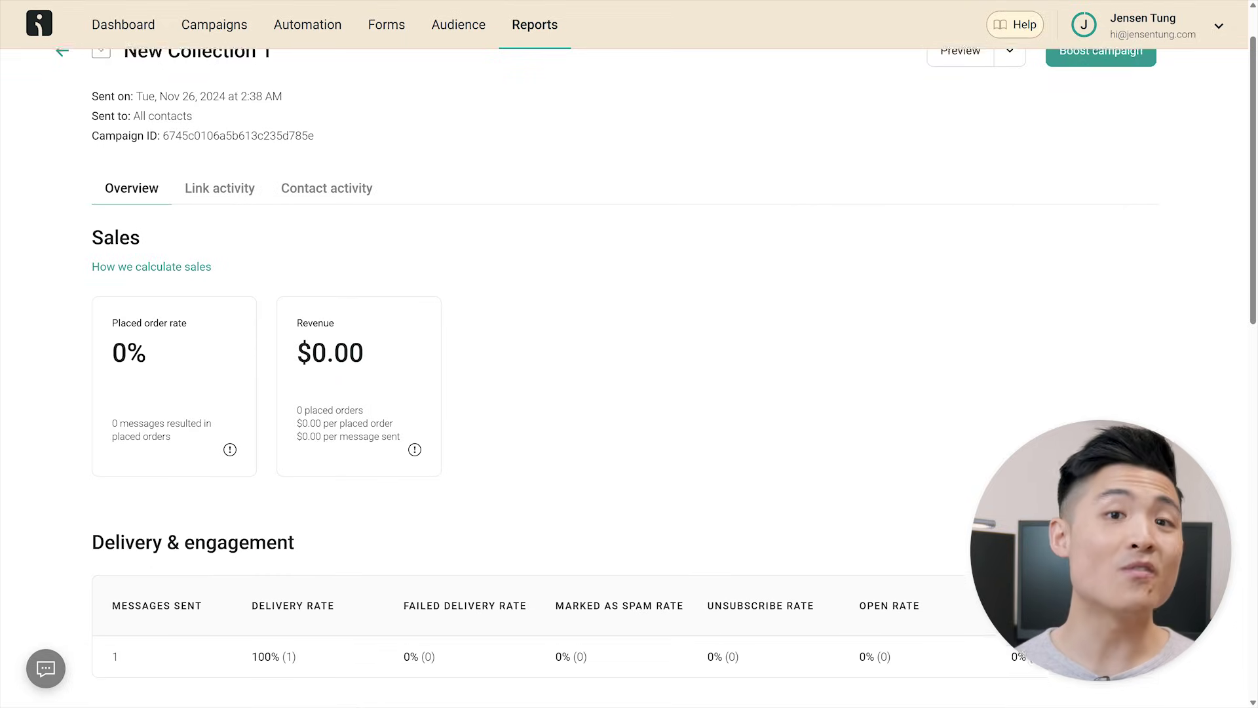
{"action": "scroll", "coordinate": [606, 393], "scroll_direction": "down", "scroll_amount": 2}
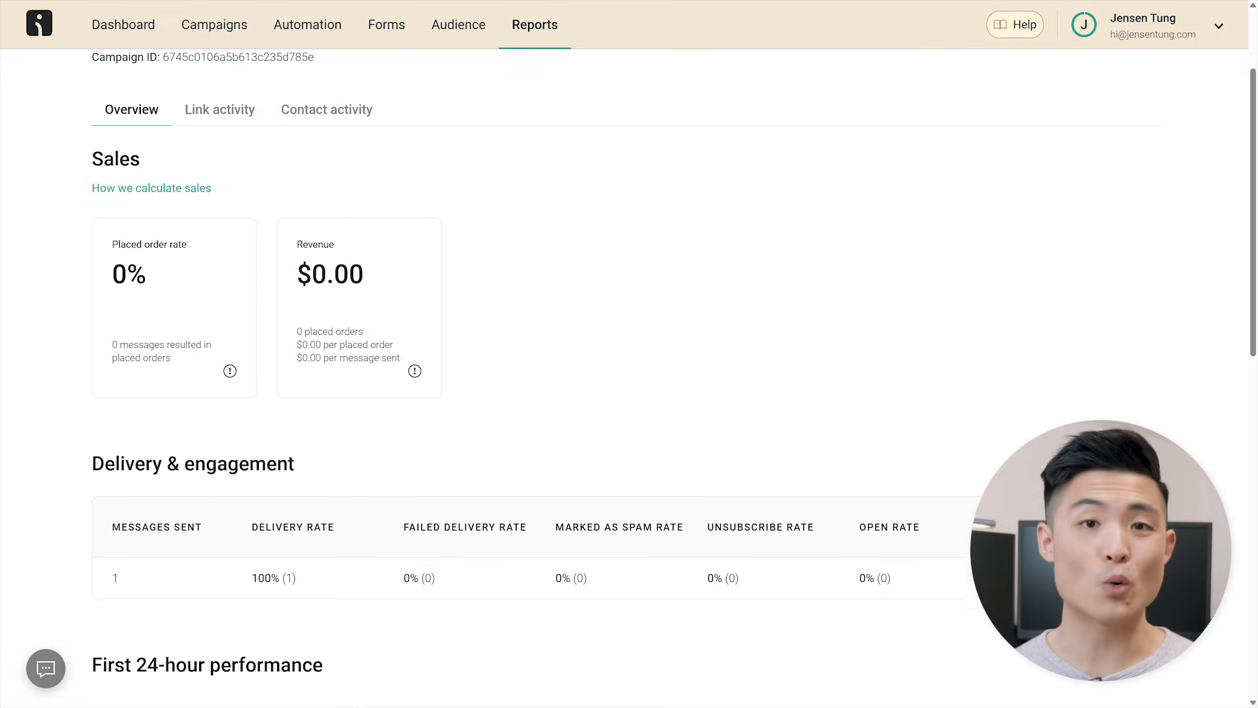
{"action": "scroll", "coordinate": [606, 393], "scroll_direction": "down", "scroll_amount": 2}
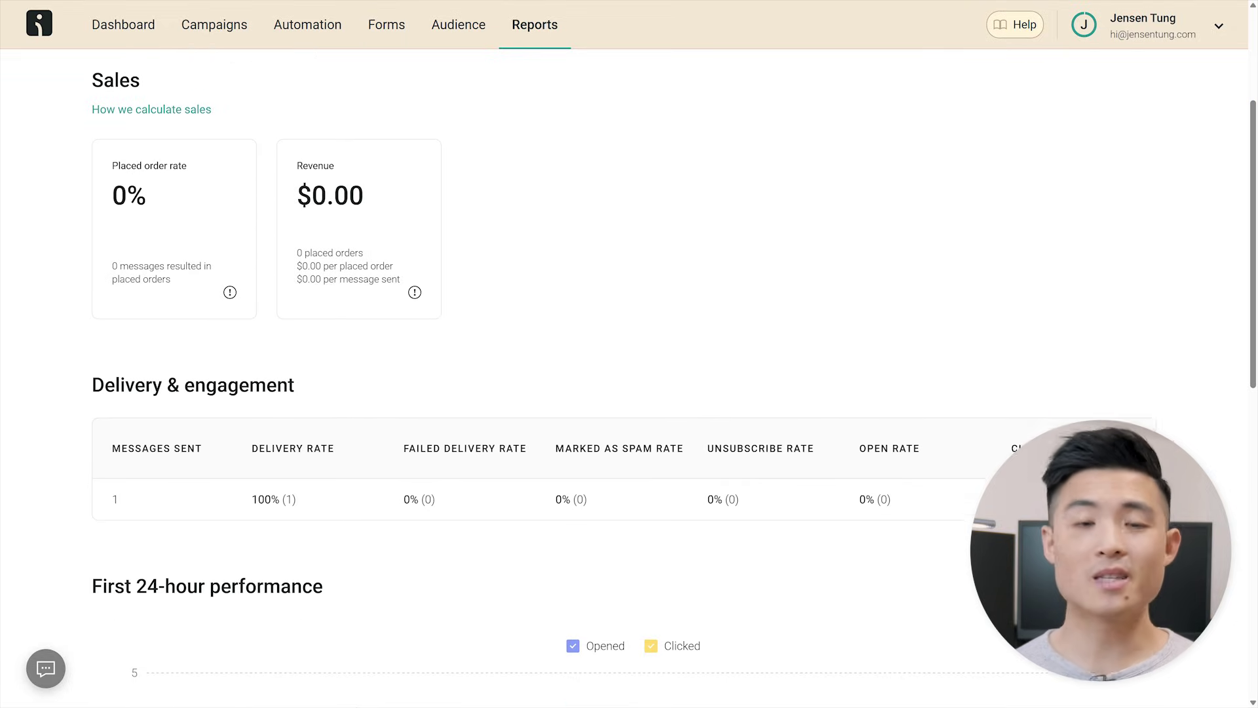